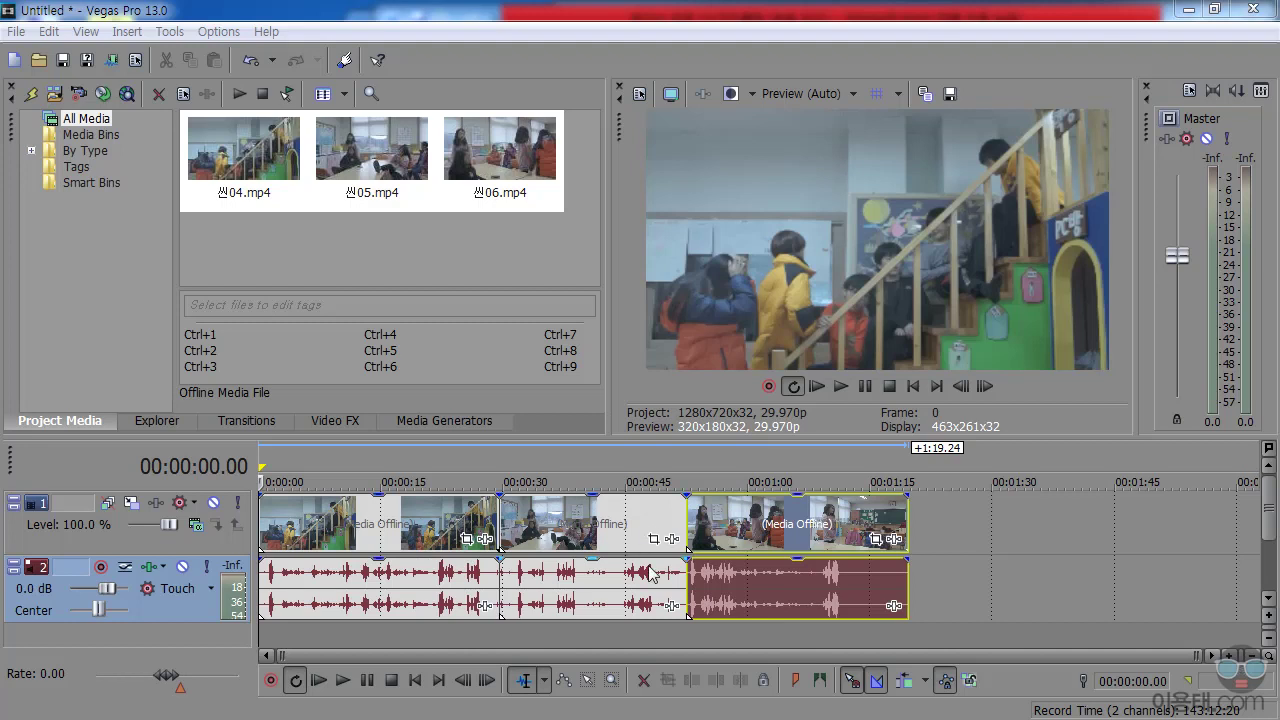
Step: Place the cursor in the first clip, play the project from its start, restart it once and pause at about 00:00:05
{"action": "left_click", "coordinate": [490, 466]}
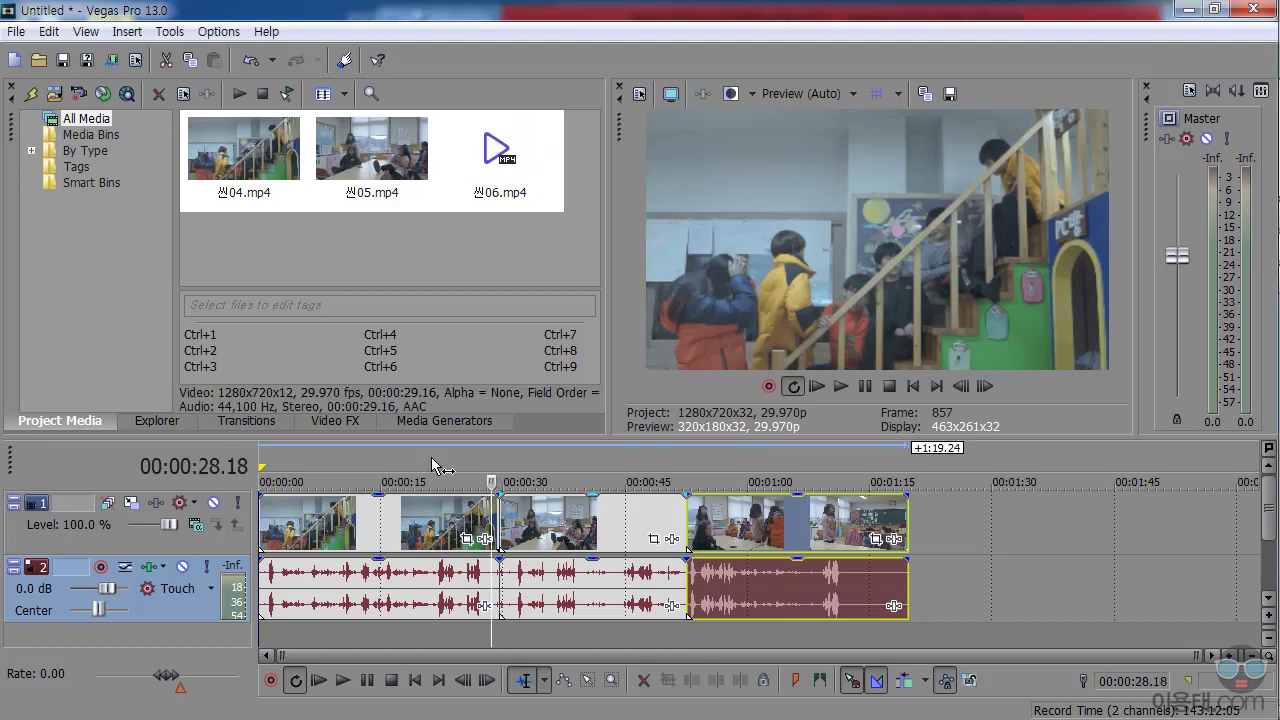
{"action": "left_click", "coordinate": [421, 466]}
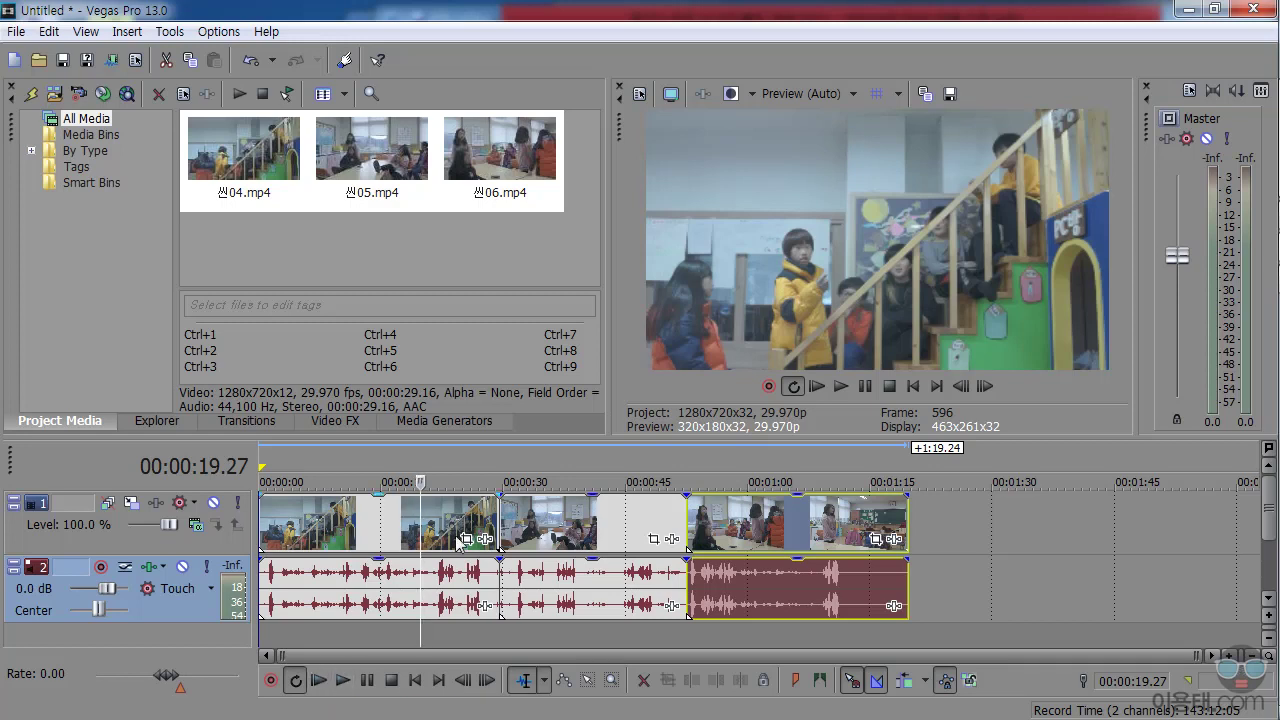
{"action": "left_click", "coordinate": [319, 681]}
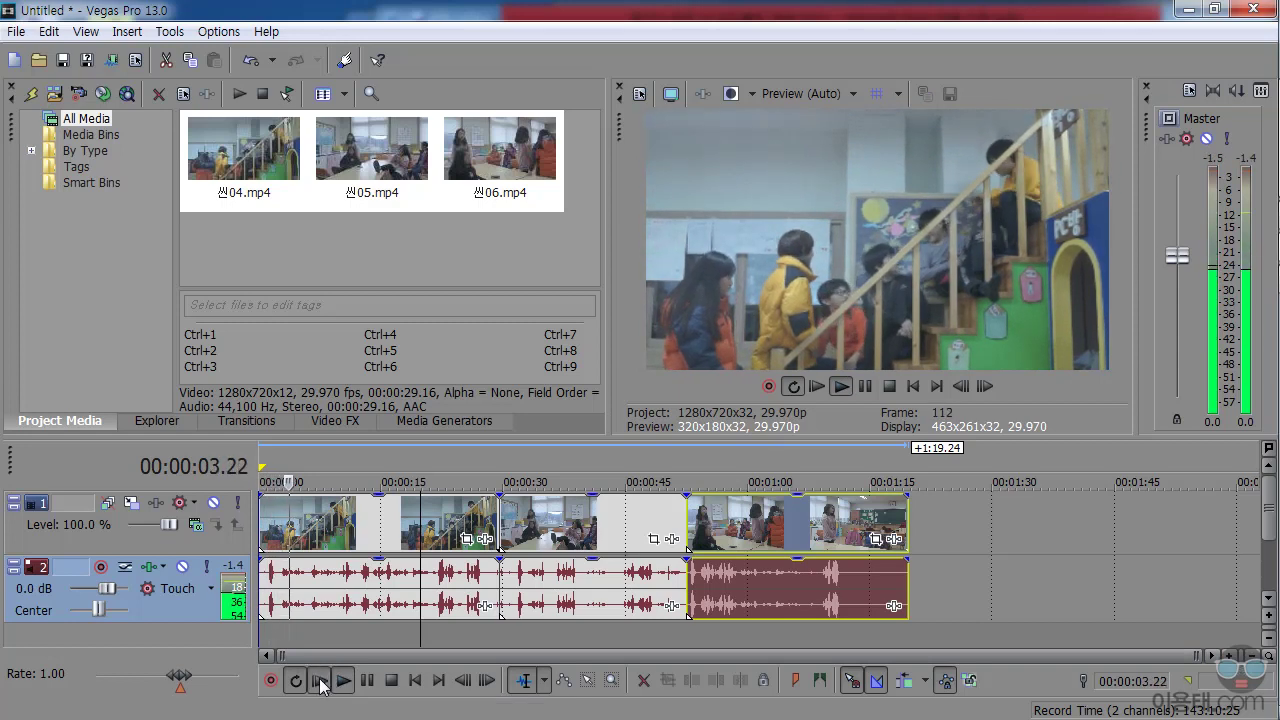
{"action": "left_click", "coordinate": [319, 681]}
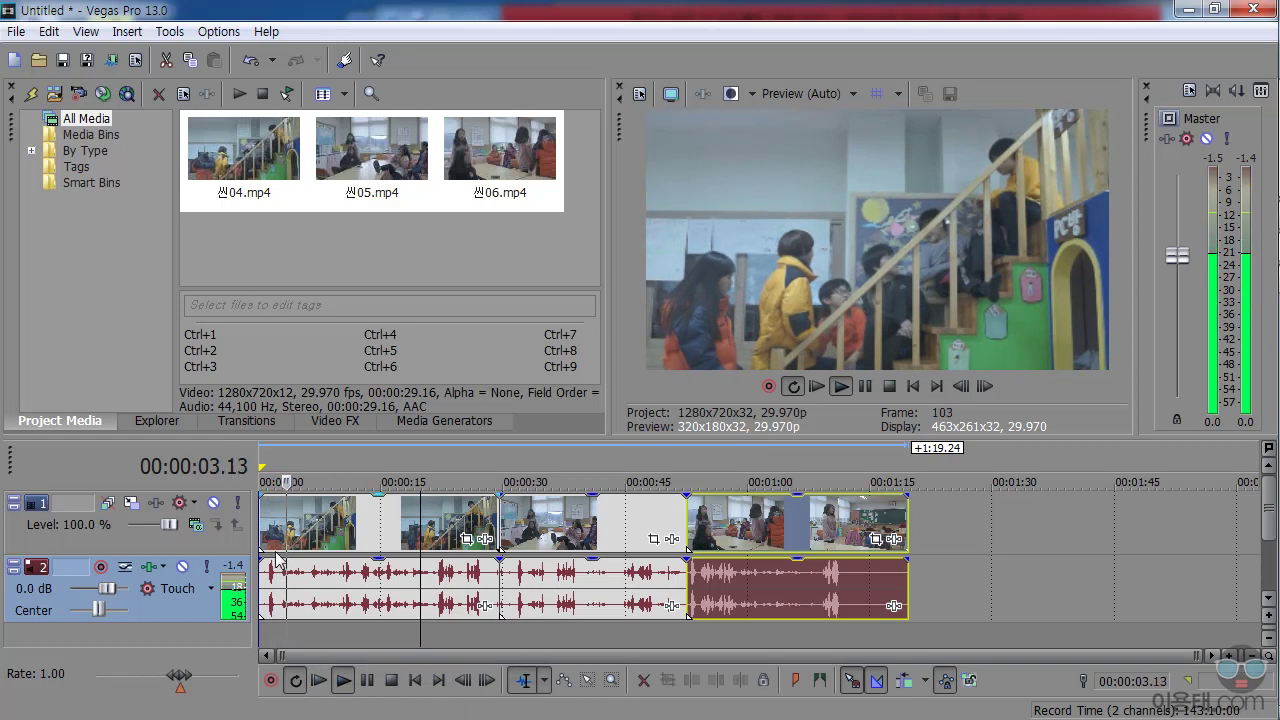
{"action": "left_click", "coordinate": [367, 681]}
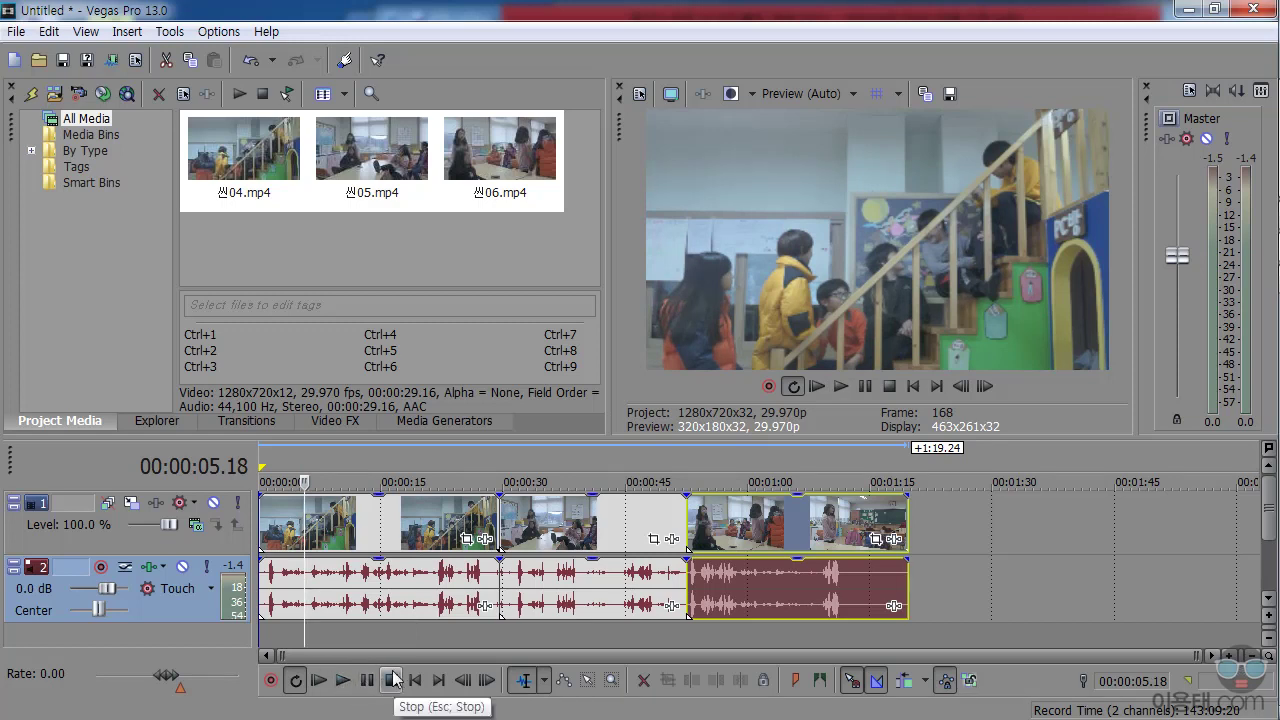
Step: Play from the cursor and stop, and play again and pause to compare how both leave the cursor
{"action": "left_click", "coordinate": [343, 682]}
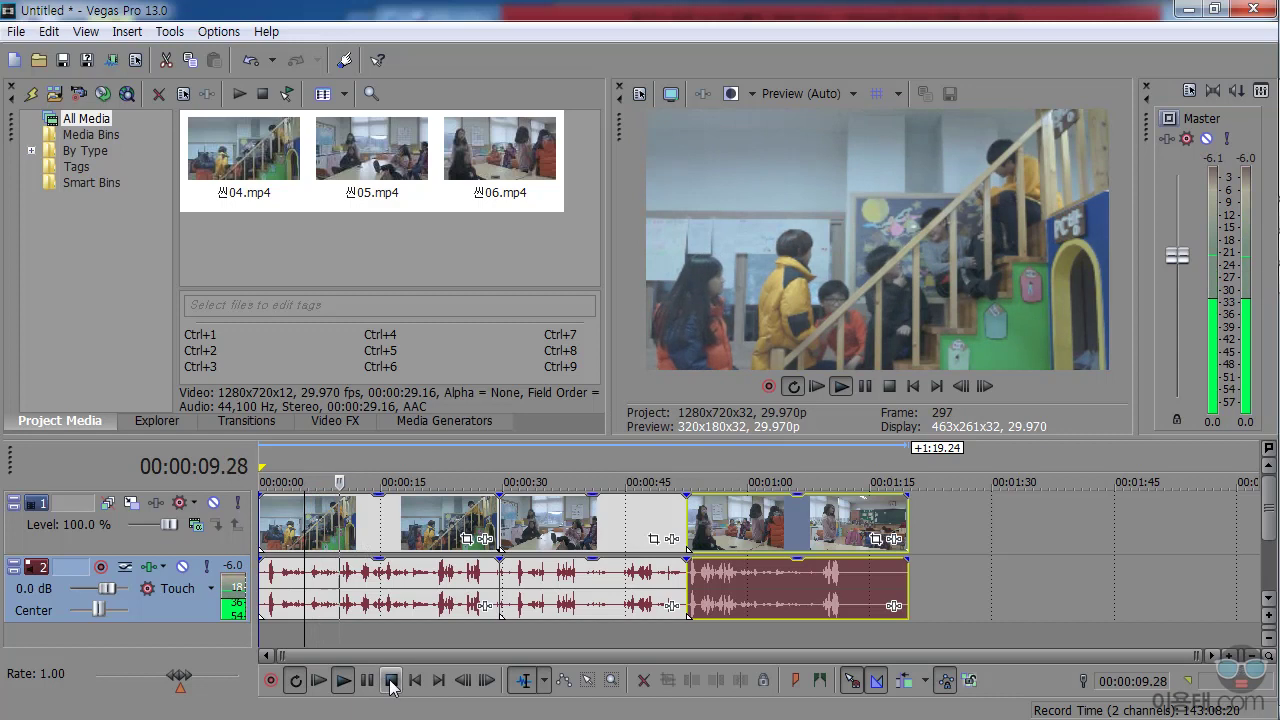
{"action": "left_click", "coordinate": [391, 681]}
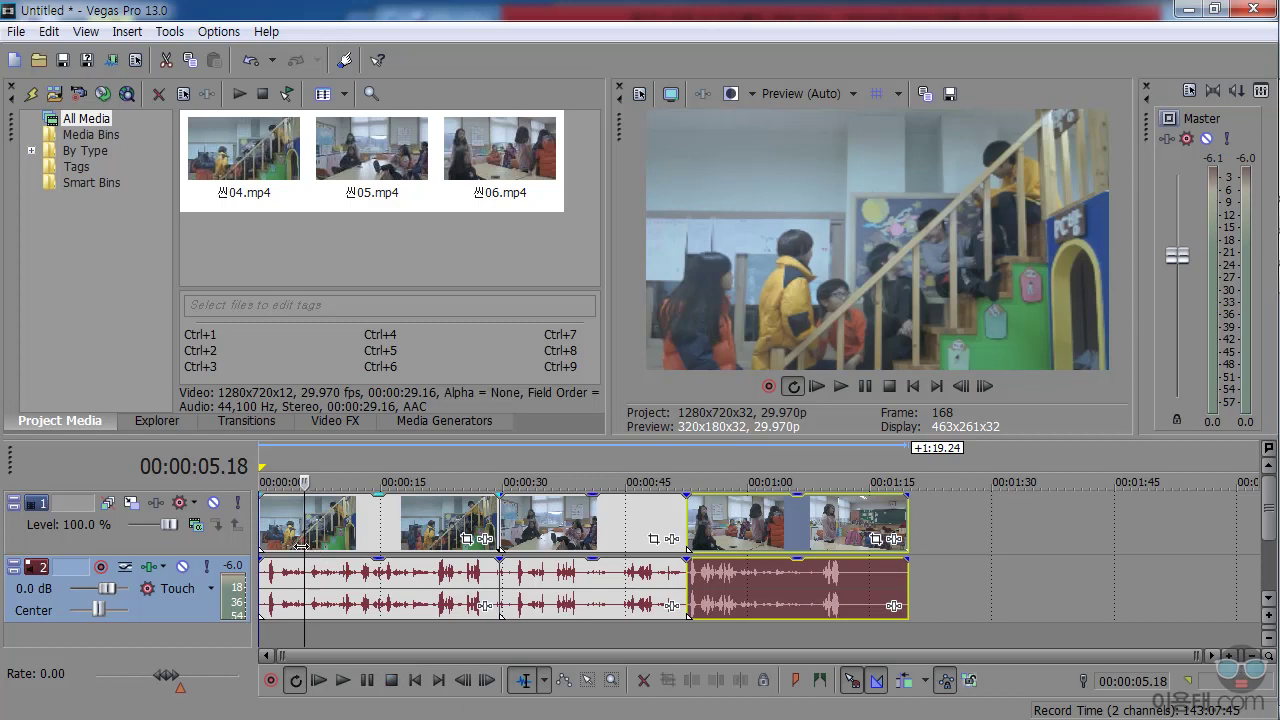
{"action": "left_click", "coordinate": [342, 680]}
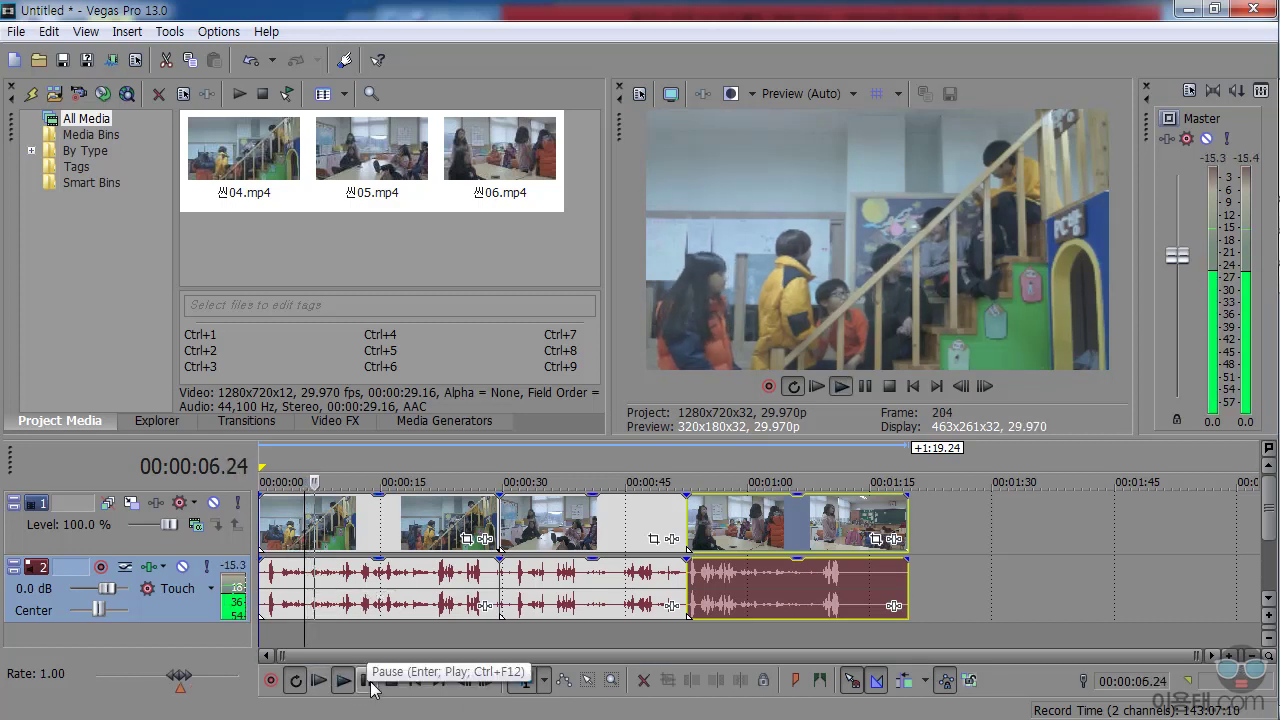
{"action": "left_click", "coordinate": [368, 681]}
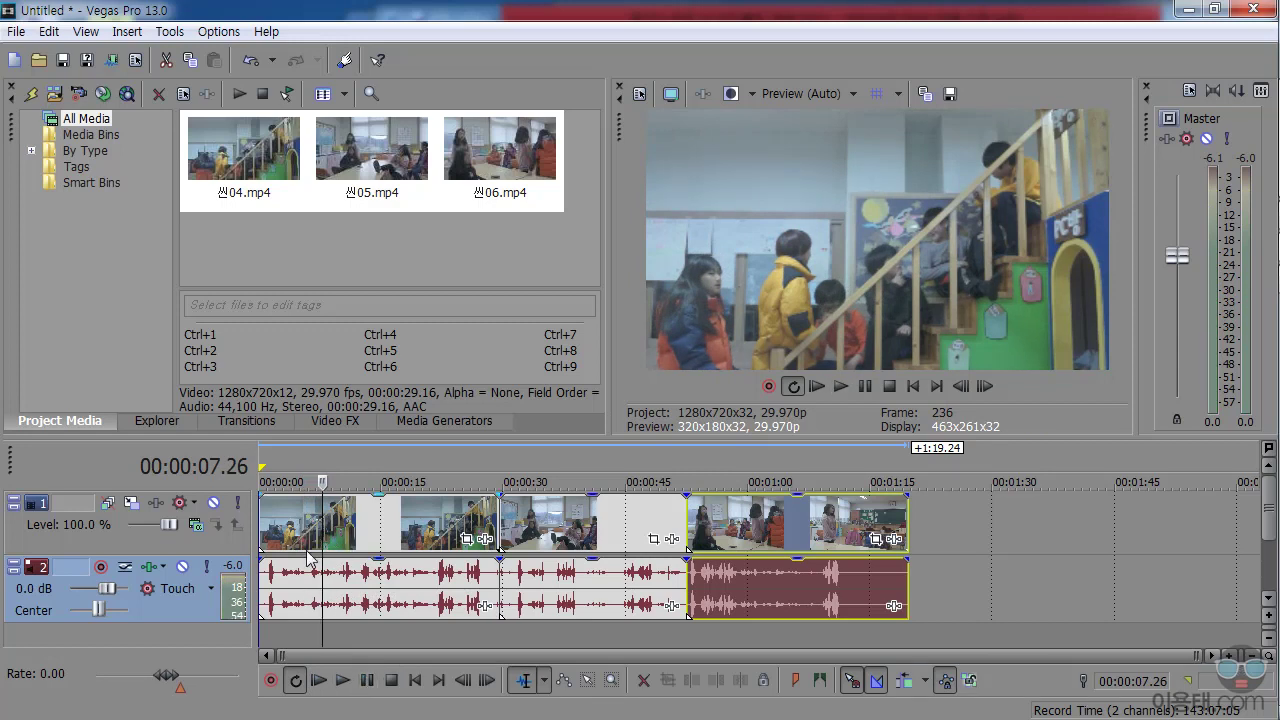
Step: Jump the cursor to the start of the project and on to its end
{"action": "mouse_move", "coordinate": [337, 567]}
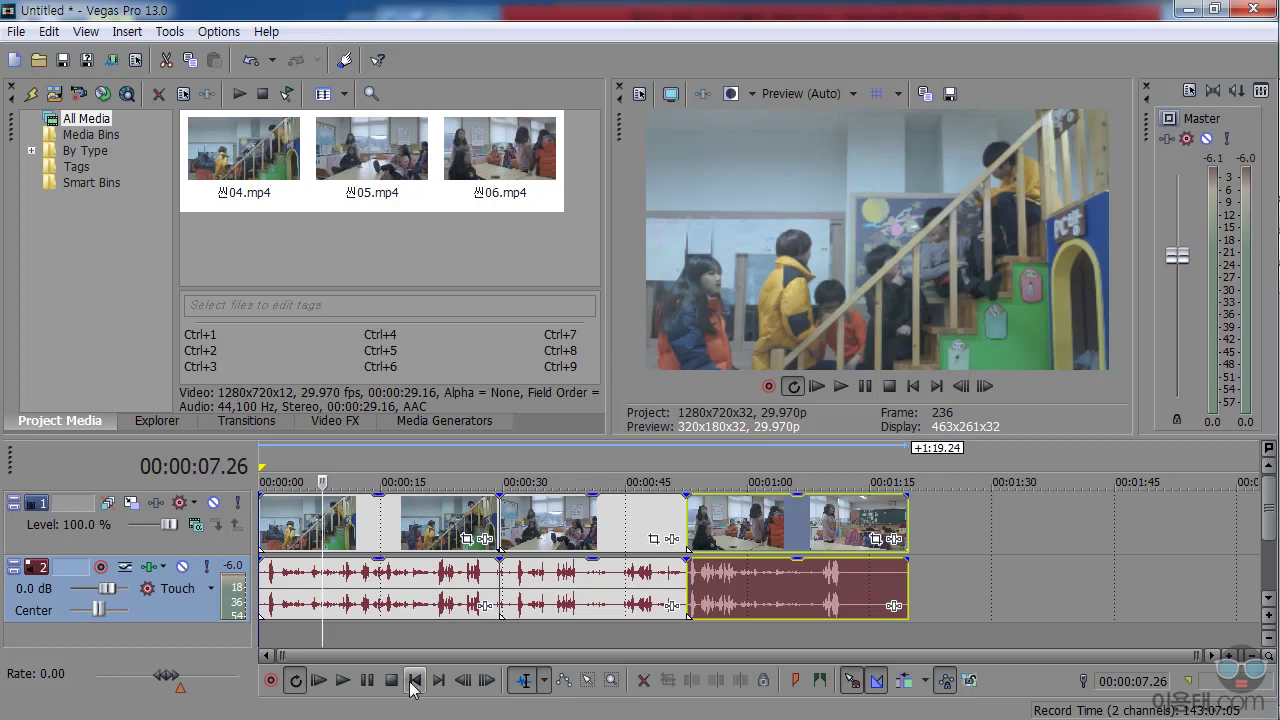
{"action": "left_click", "coordinate": [413, 682]}
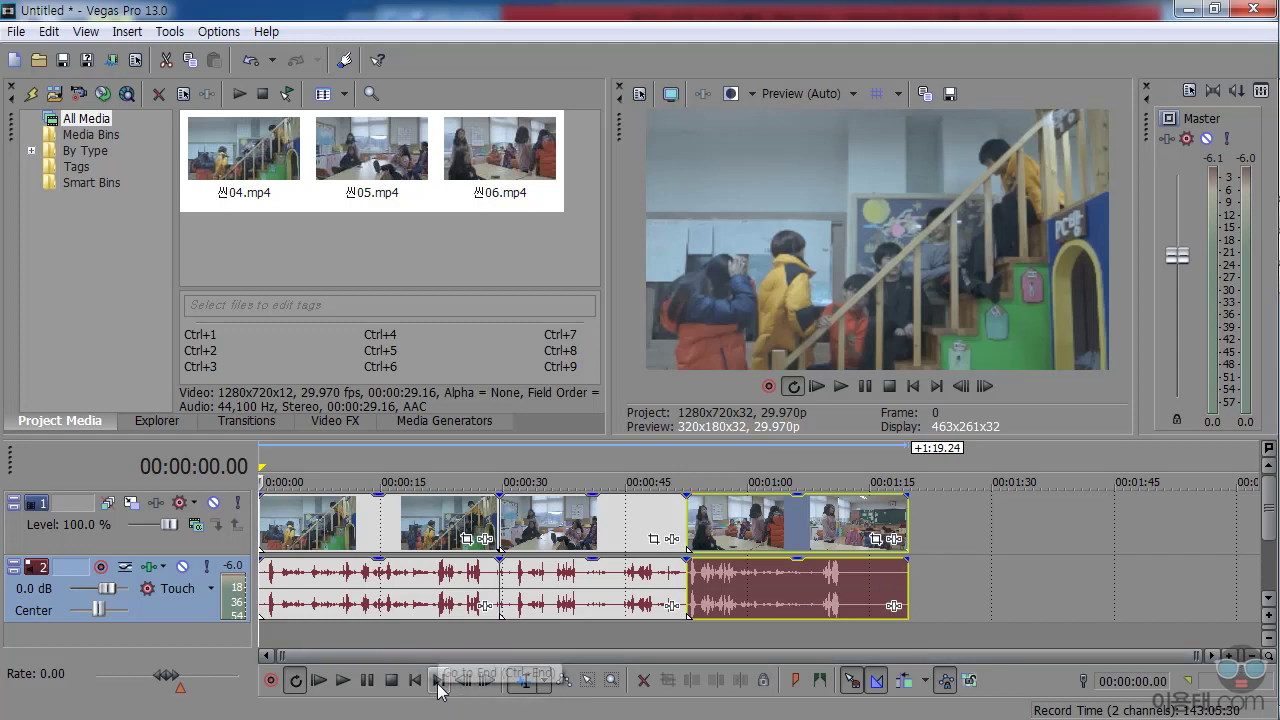
{"action": "left_click", "coordinate": [438, 682]}
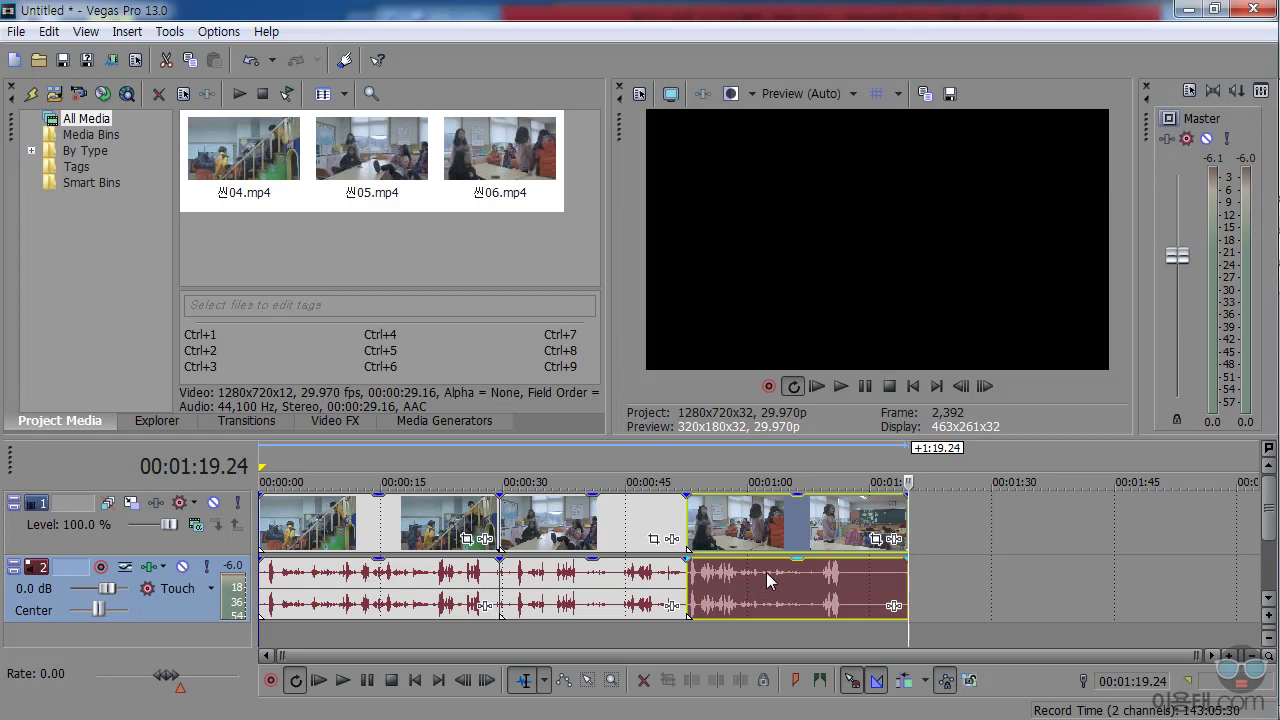
Step: Play from about 00:00:16 and stop, and replay the passage and pause it at about 00:00:19
{"action": "left_click", "coordinate": [390, 478]}
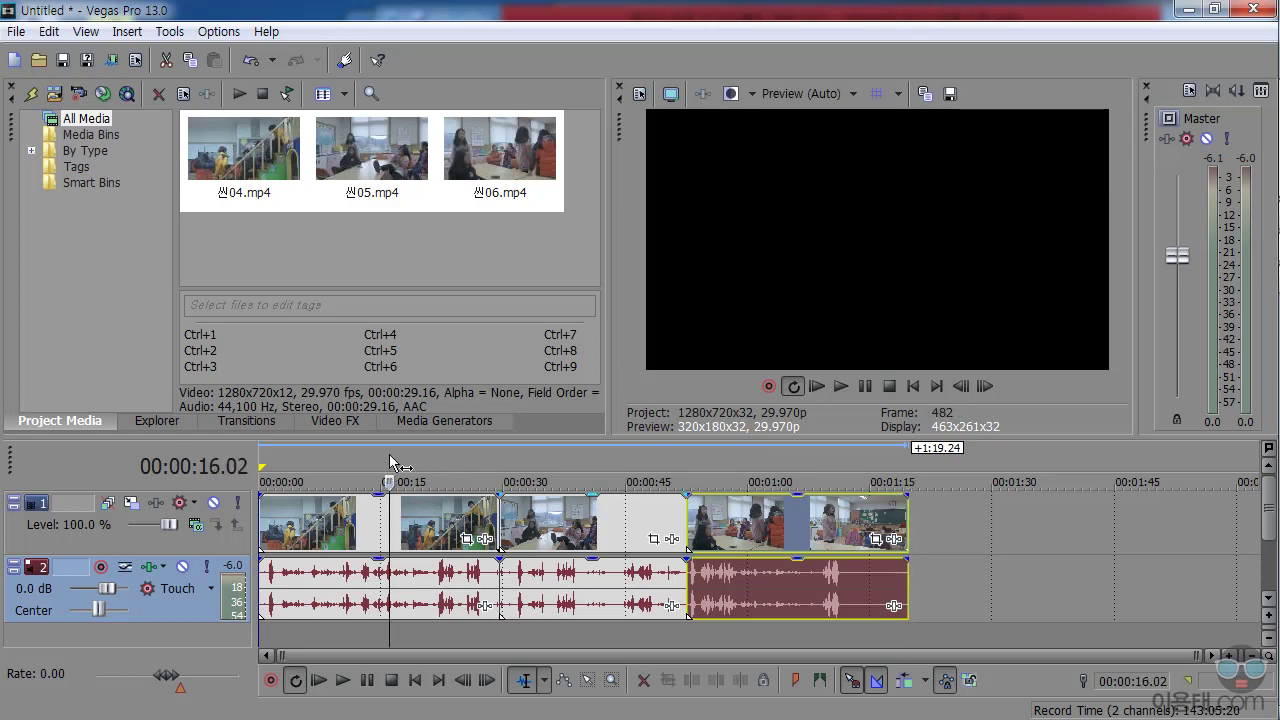
{"action": "key", "text": "space"}
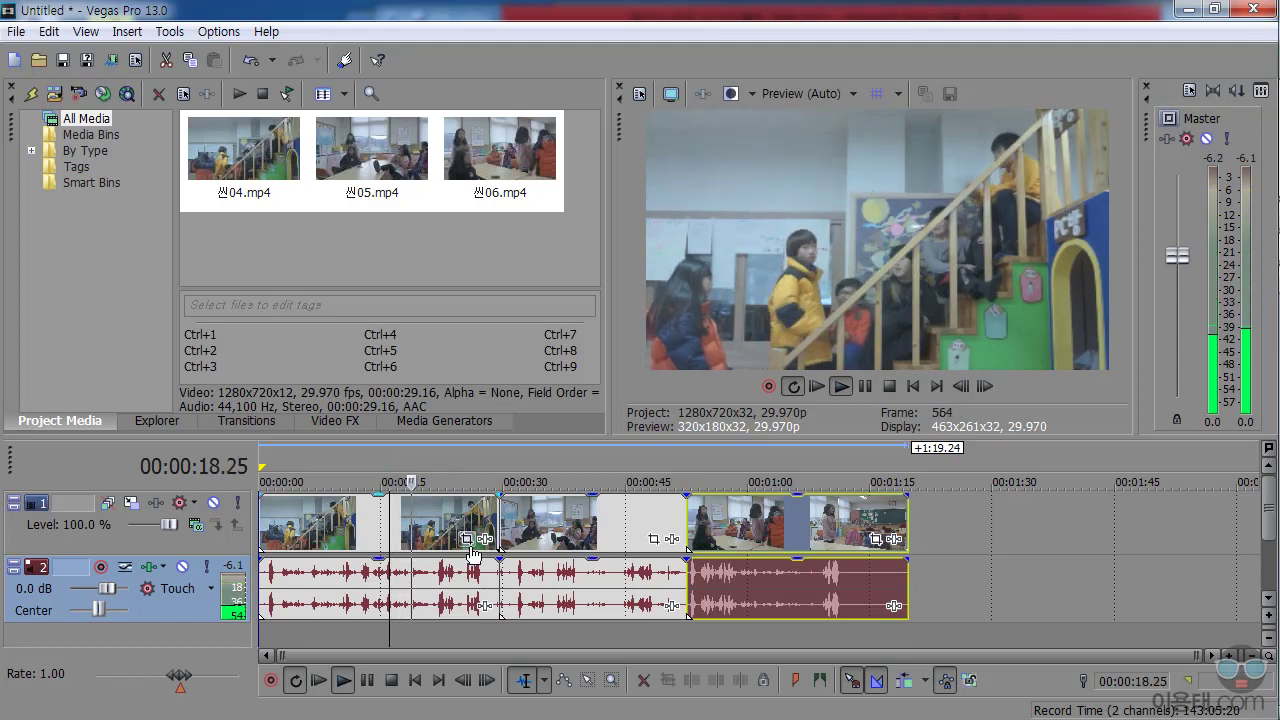
{"action": "key", "text": "space"}
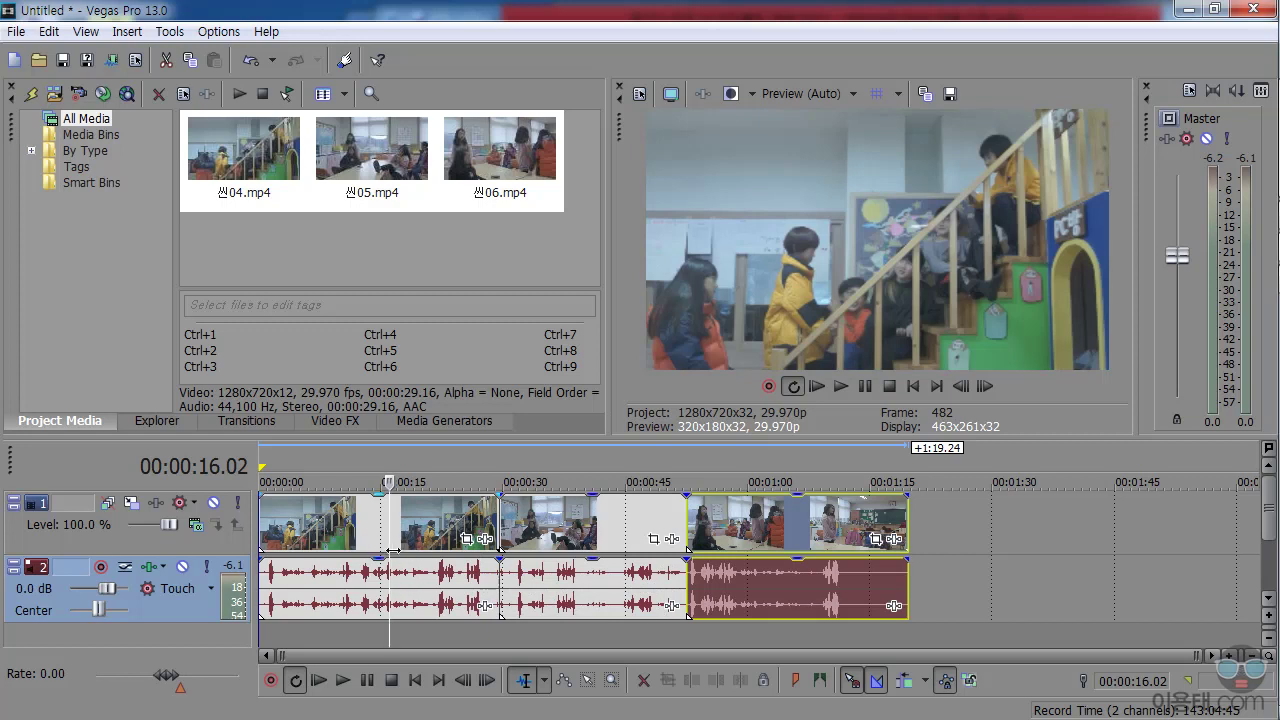
{"action": "key", "text": "space"}
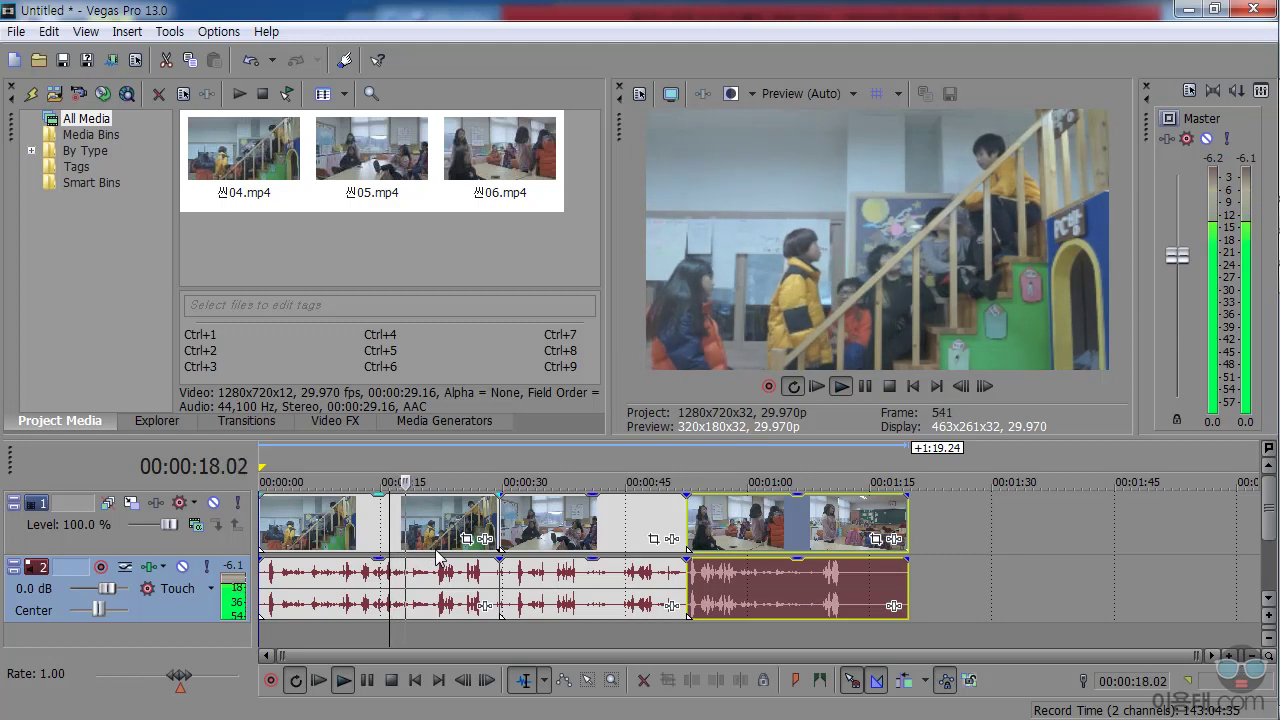
{"action": "key", "text": "space"}
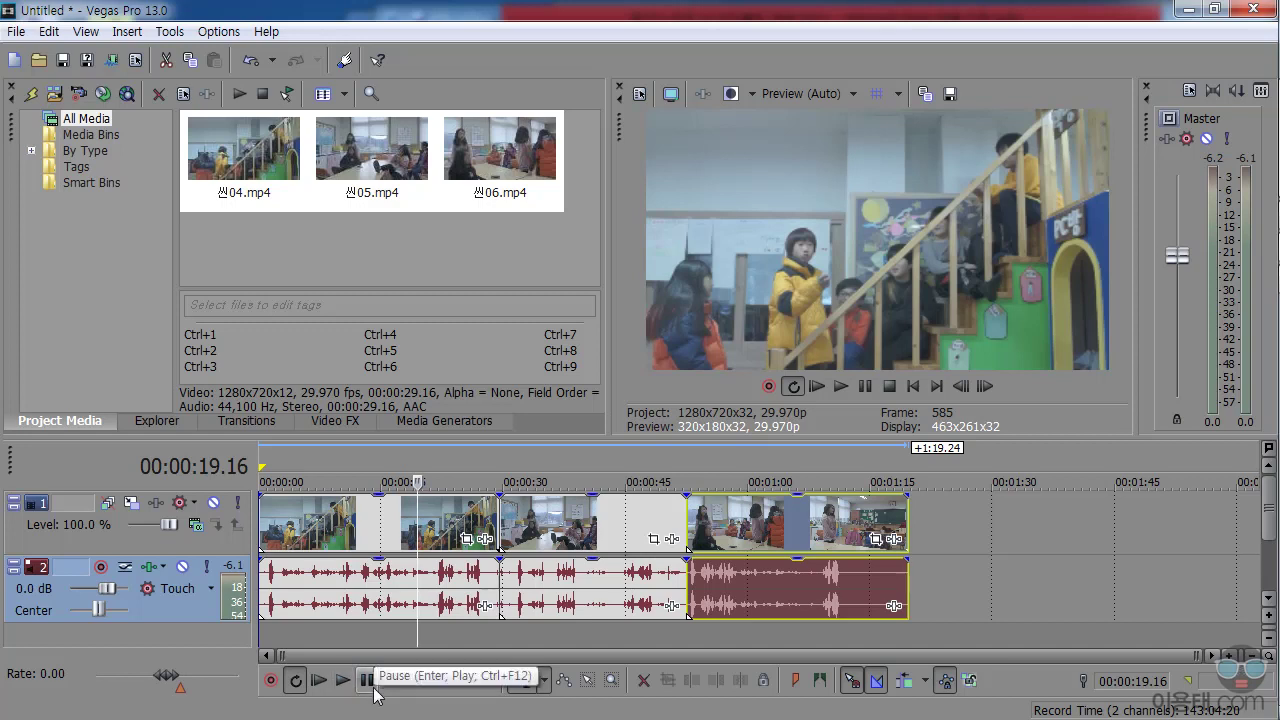
{"action": "left_click", "coordinate": [544, 682]}
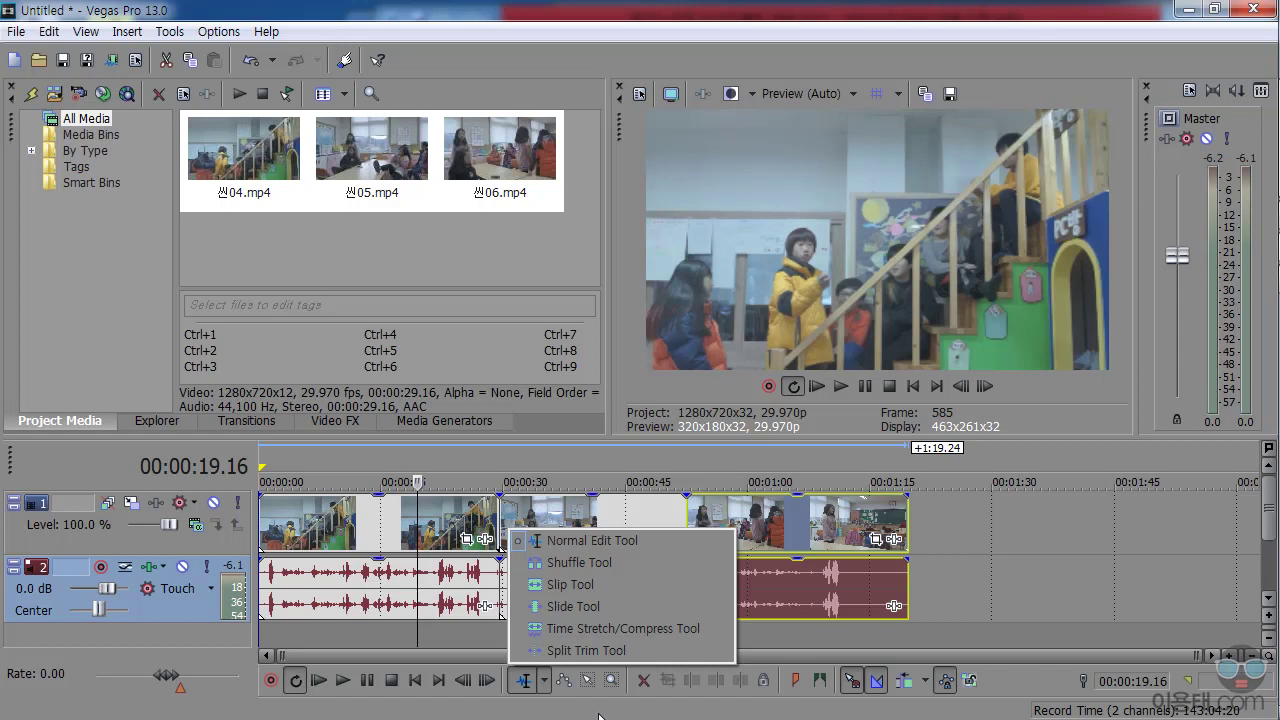
{"action": "left_click", "coordinate": [600, 716]}
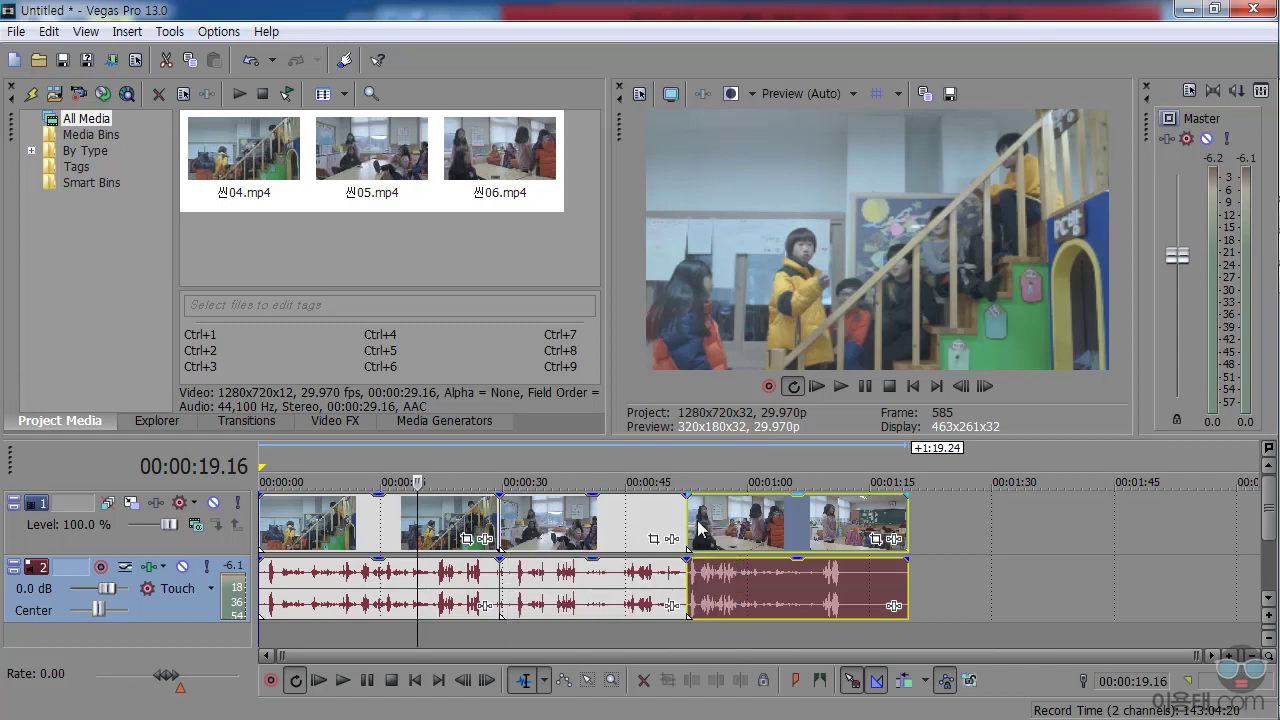
Step: Select the third clip on the timeline and trim its end and its start inward
{"action": "left_click", "coordinate": [753, 523]}
{"action": "mouse_move", "coordinate": [822, 535]}
{"action": "left_mouse_down"}
{"action": "mouse_move", "coordinate": [938, 535]}
{"action": "mouse_move", "coordinate": [822, 535]}
{"action": "left_mouse_up"}
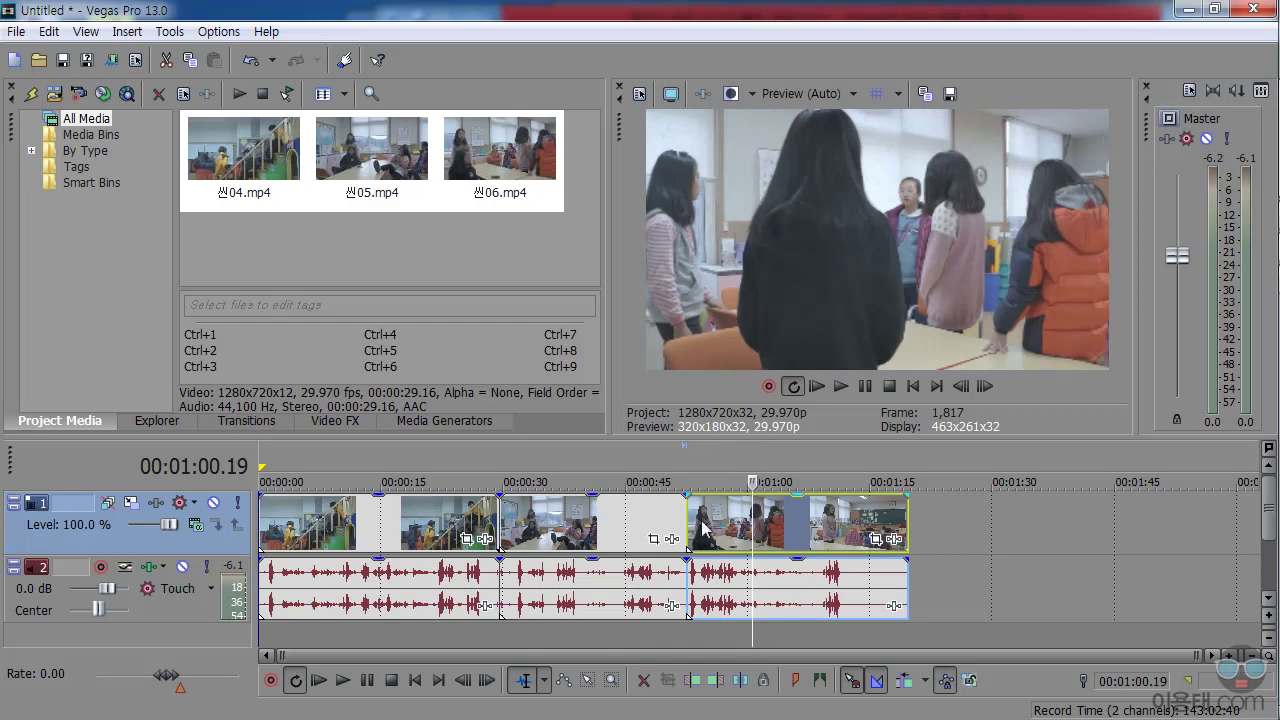
{"action": "left_click_drag", "start_coordinate": [906, 520], "coordinate": [858, 519]}
{"action": "mouse_move", "coordinate": [691, 524]}
{"action": "left_mouse_down"}
{"action": "mouse_move", "coordinate": [709, 524]}
{"action": "mouse_move", "coordinate": [698, 524]}
{"action": "left_mouse_up"}
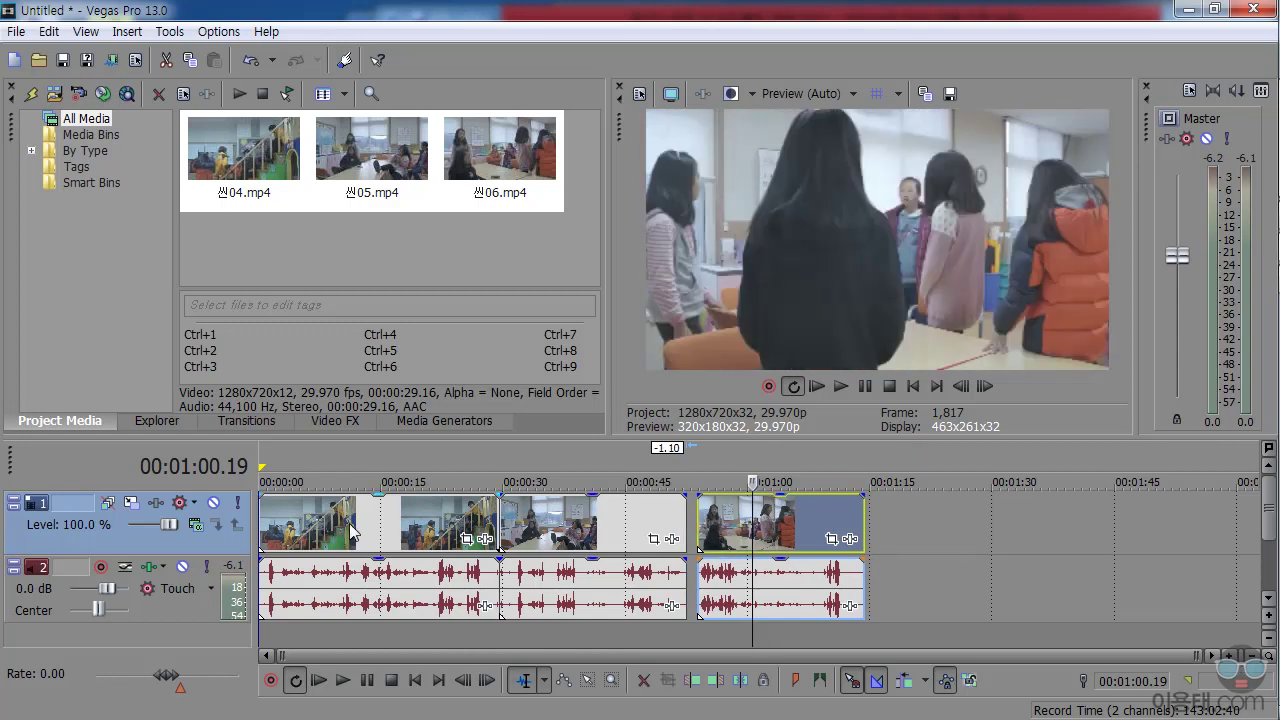
Step: Trim both ends of the first and second clips inward and shorten the third clip's start further
{"action": "left_click_drag", "start_coordinate": [262, 524], "coordinate": [283, 521]}
{"action": "mouse_move", "coordinate": [498, 526]}
{"action": "left_mouse_down"}
{"action": "mouse_move", "coordinate": [456, 524]}
{"action": "mouse_move", "coordinate": [513, 522]}
{"action": "left_mouse_up"}
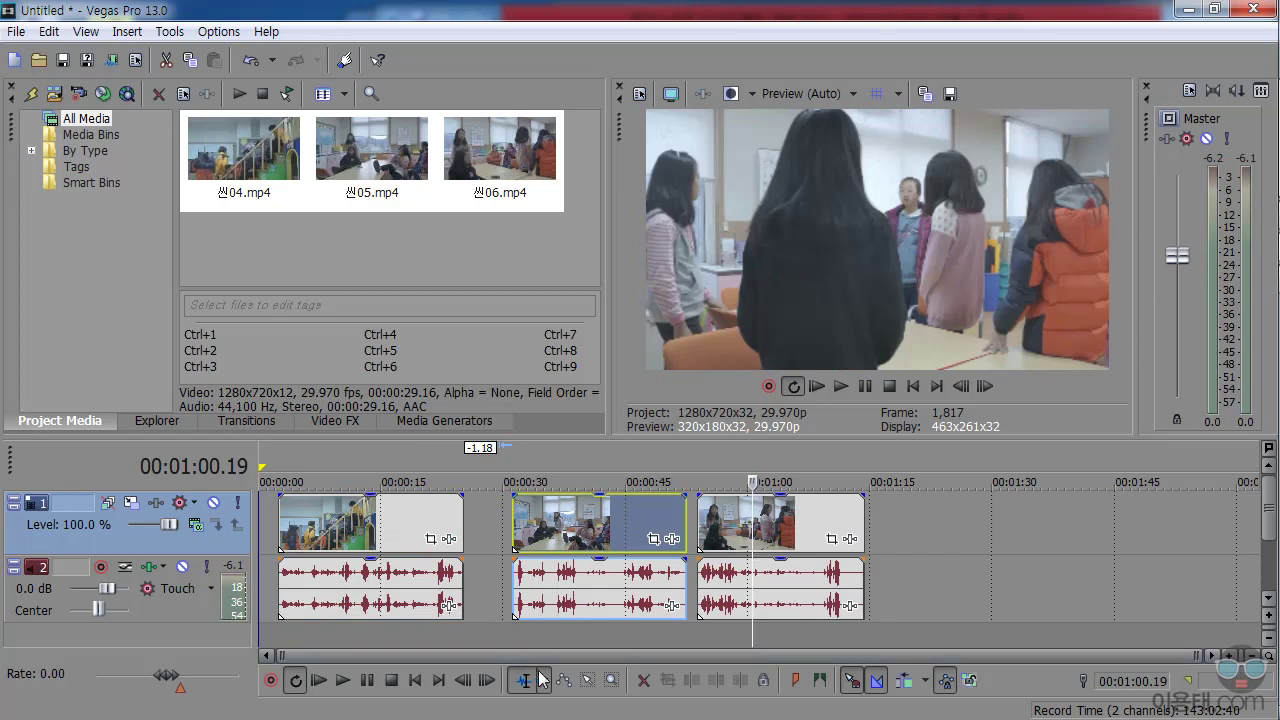
{"action": "left_click_drag", "start_coordinate": [513, 522], "coordinate": [550, 522]}
{"action": "left_click_drag", "start_coordinate": [686, 521], "coordinate": [720, 521]}
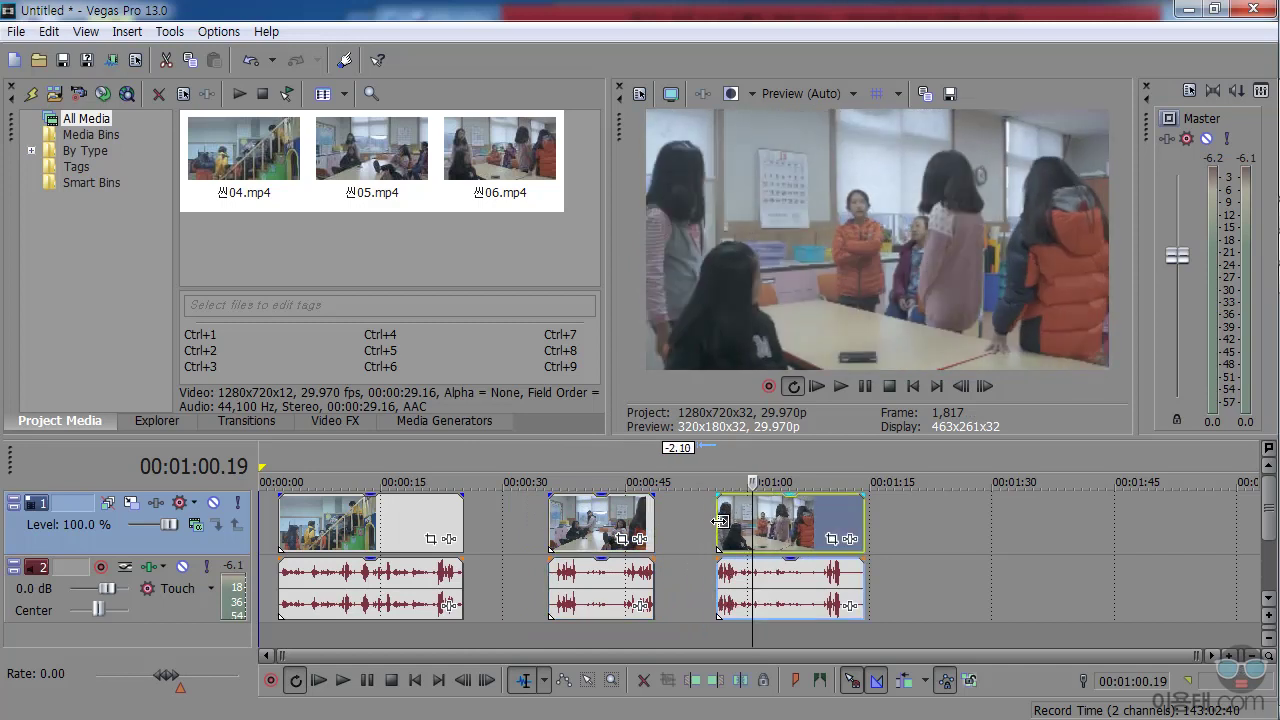
Step: Shorten the third clip's end again and trim the first clip further at both ends
{"action": "left_click_drag", "start_coordinate": [864, 521], "coordinate": [818, 525]}
{"action": "left_click_drag", "start_coordinate": [462, 521], "coordinate": [428, 519]}
{"action": "mouse_move", "coordinate": [281, 520]}
{"action": "left_mouse_down"}
{"action": "mouse_move", "coordinate": [328, 526]}
{"action": "mouse_move", "coordinate": [302, 528]}
{"action": "left_mouse_up"}
Step: Close the gaps by moving the trimmed clips together so they run back to back from the timeline's start
{"action": "left_click_drag", "start_coordinate": [608, 525], "coordinate": [441, 525]}
{"action": "left_click_drag", "start_coordinate": [718, 525], "coordinate": [471, 545]}
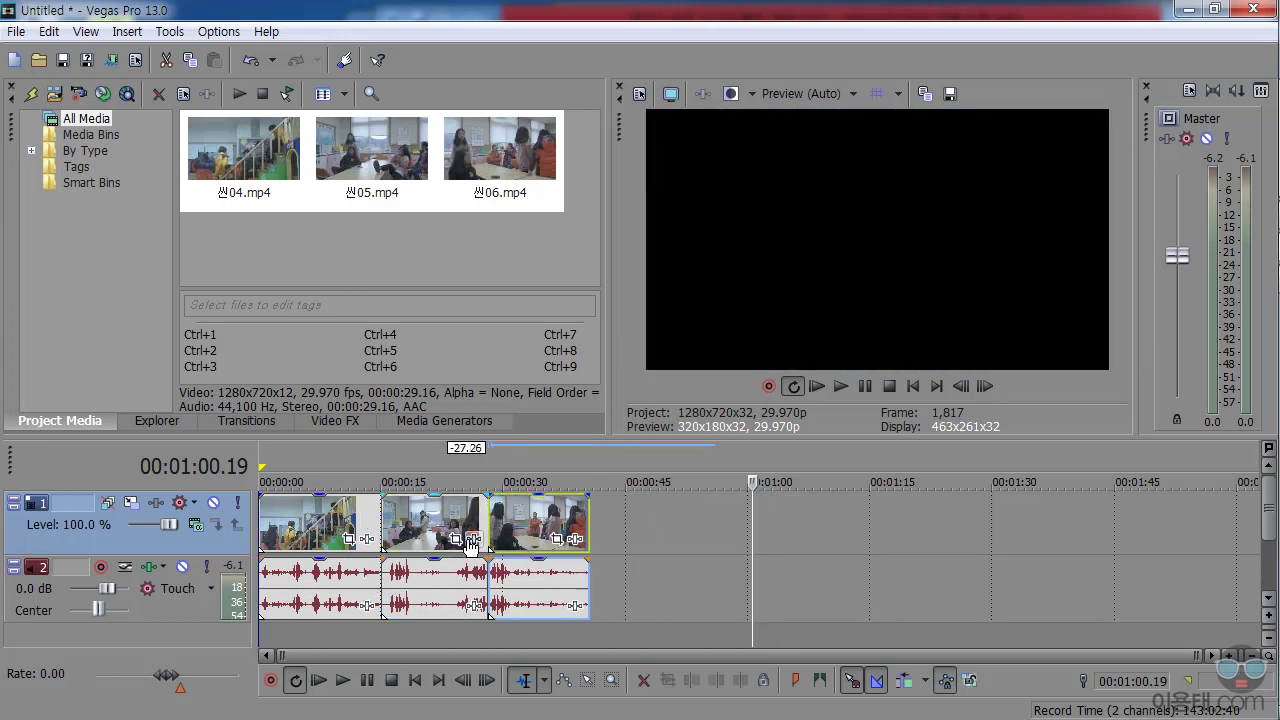
Step: Swap the order of the second and third clips with the Shuffle Tool
{"action": "left_click", "coordinate": [544, 681]}
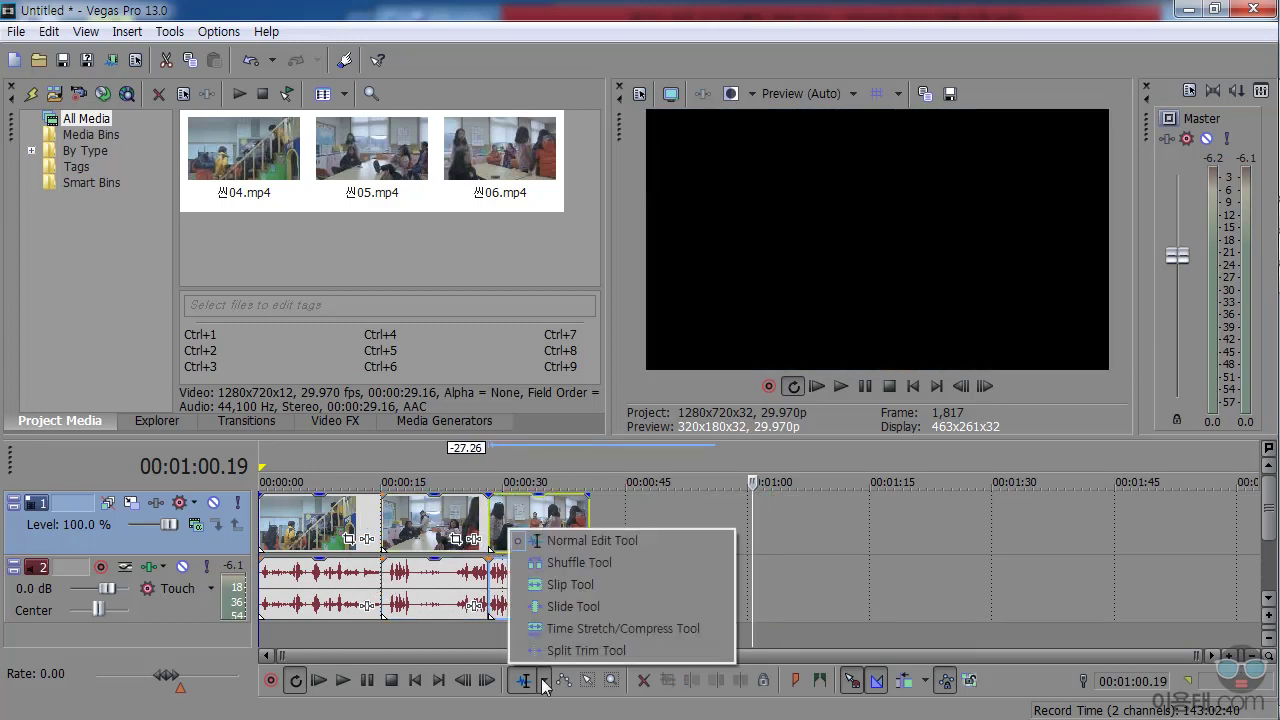
{"action": "left_click", "coordinate": [593, 563]}
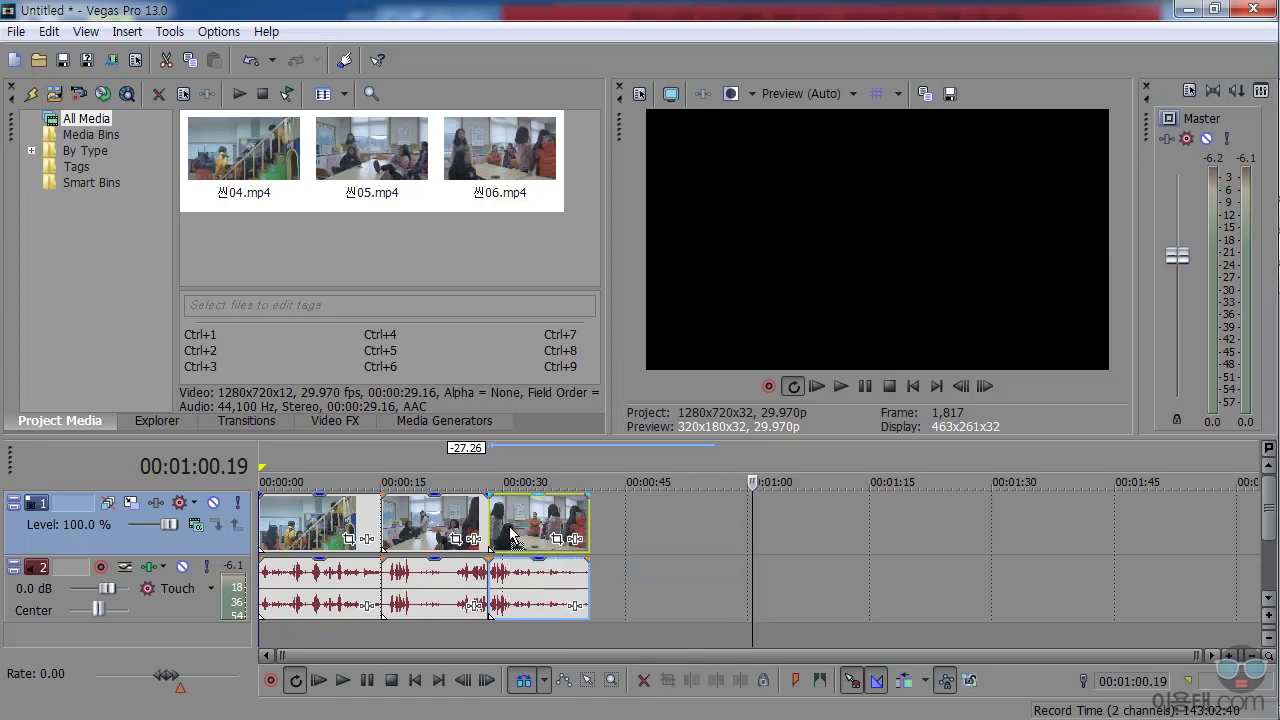
{"action": "left_click", "coordinate": [429, 521]}
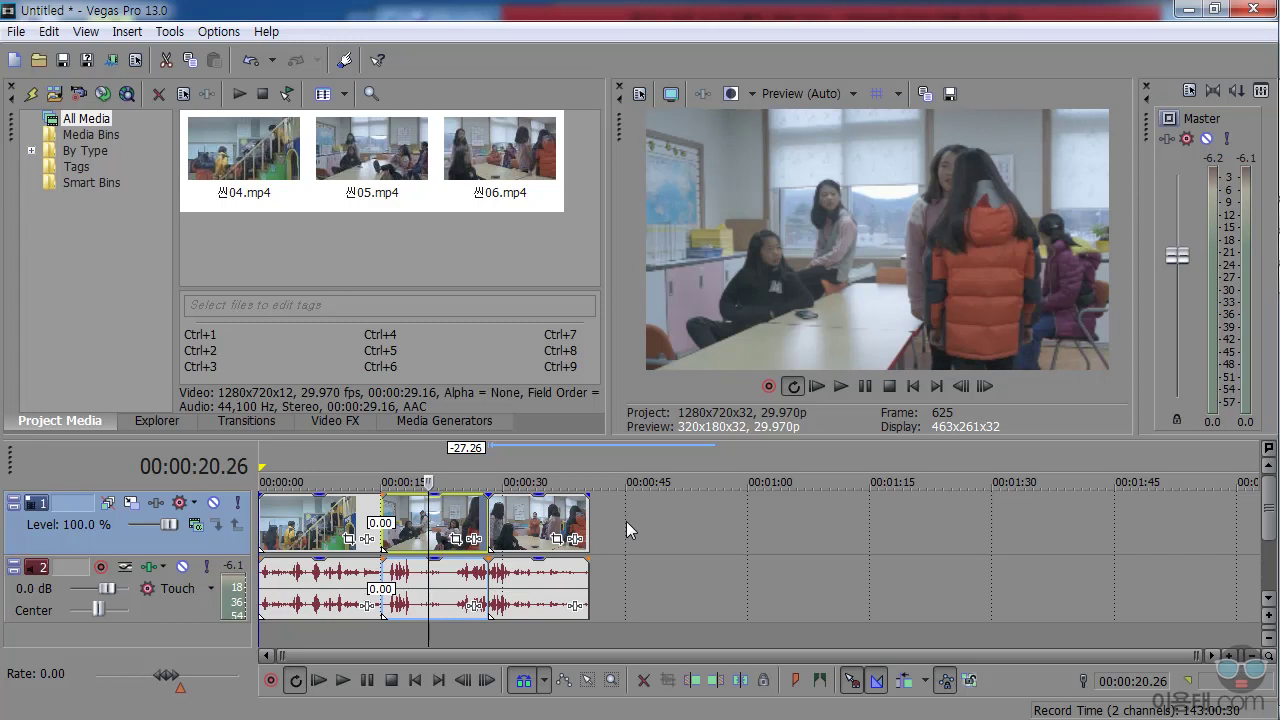
{"action": "left_click_drag", "start_coordinate": [441, 522], "coordinate": [644, 527]}
{"action": "left_click_drag", "start_coordinate": [415, 526], "coordinate": [626, 537]}
{"action": "left_click_drag", "start_coordinate": [416, 521], "coordinate": [549, 535]}
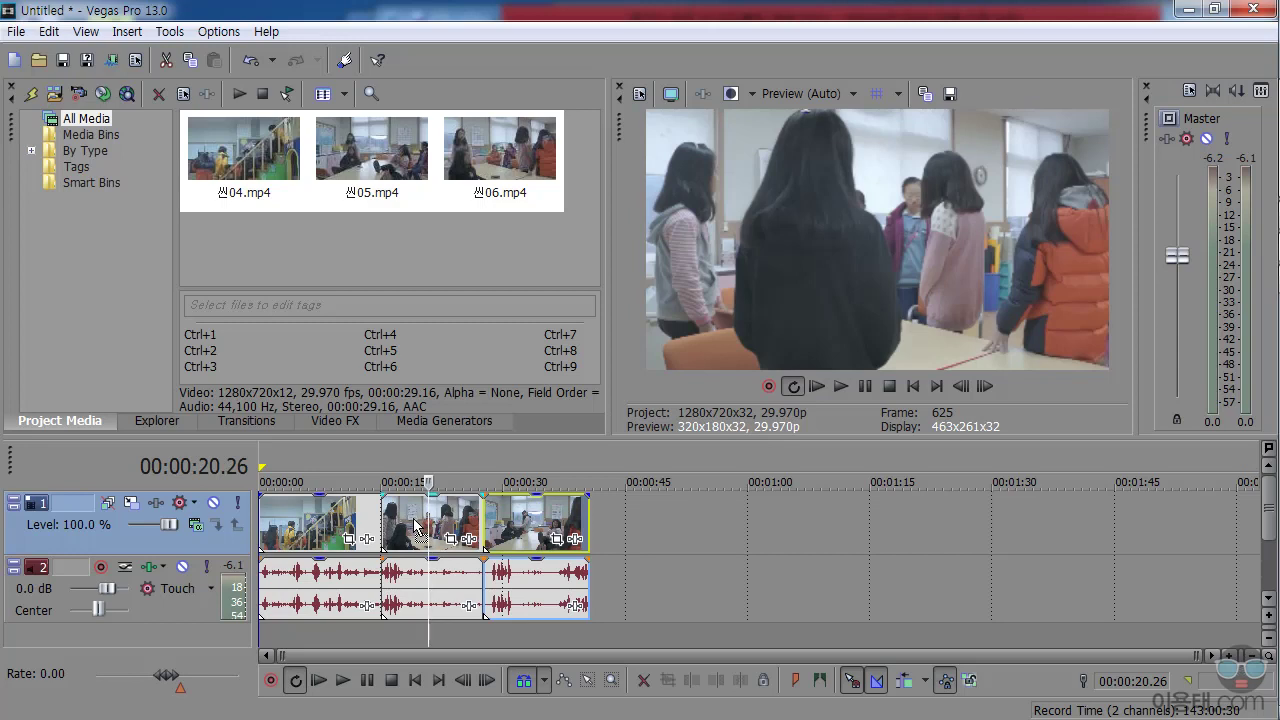
Step: Try moving the second clip behind the last one with the Normal Edit Tool, and undo the move
{"action": "left_click", "coordinate": [541, 682]}
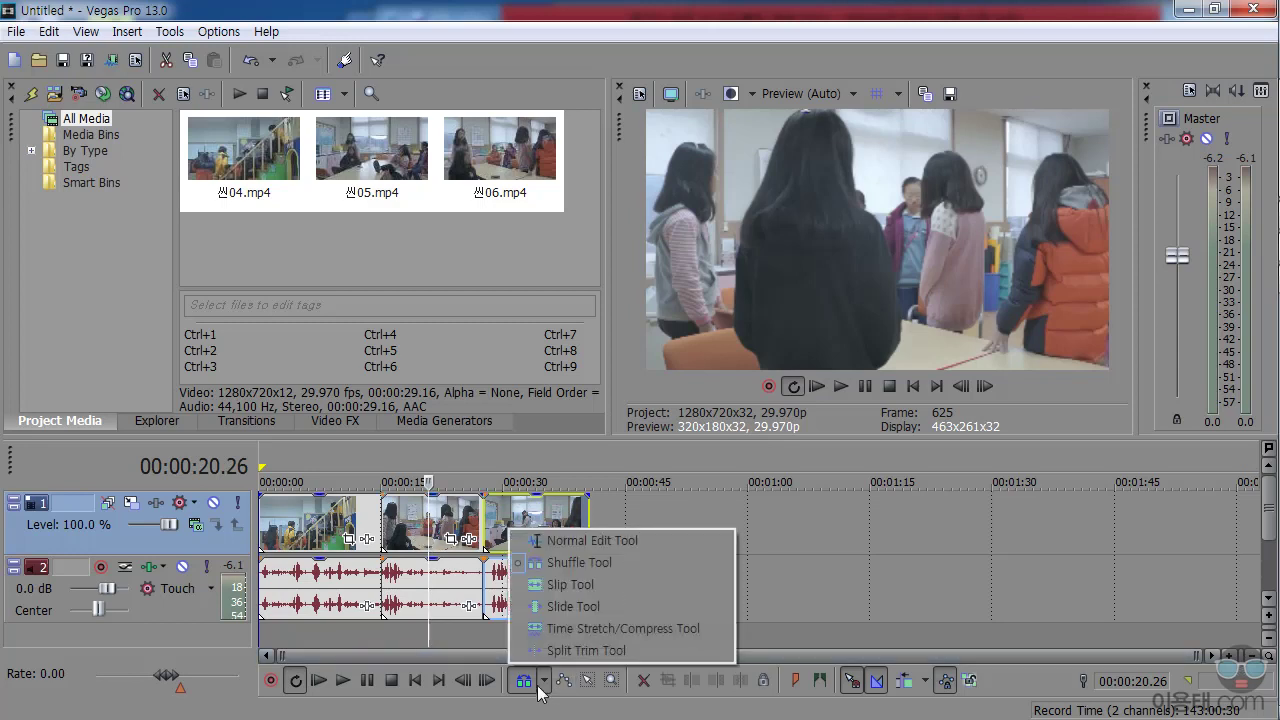
{"action": "left_click", "coordinate": [596, 541]}
{"action": "left_click", "coordinate": [437, 517]}
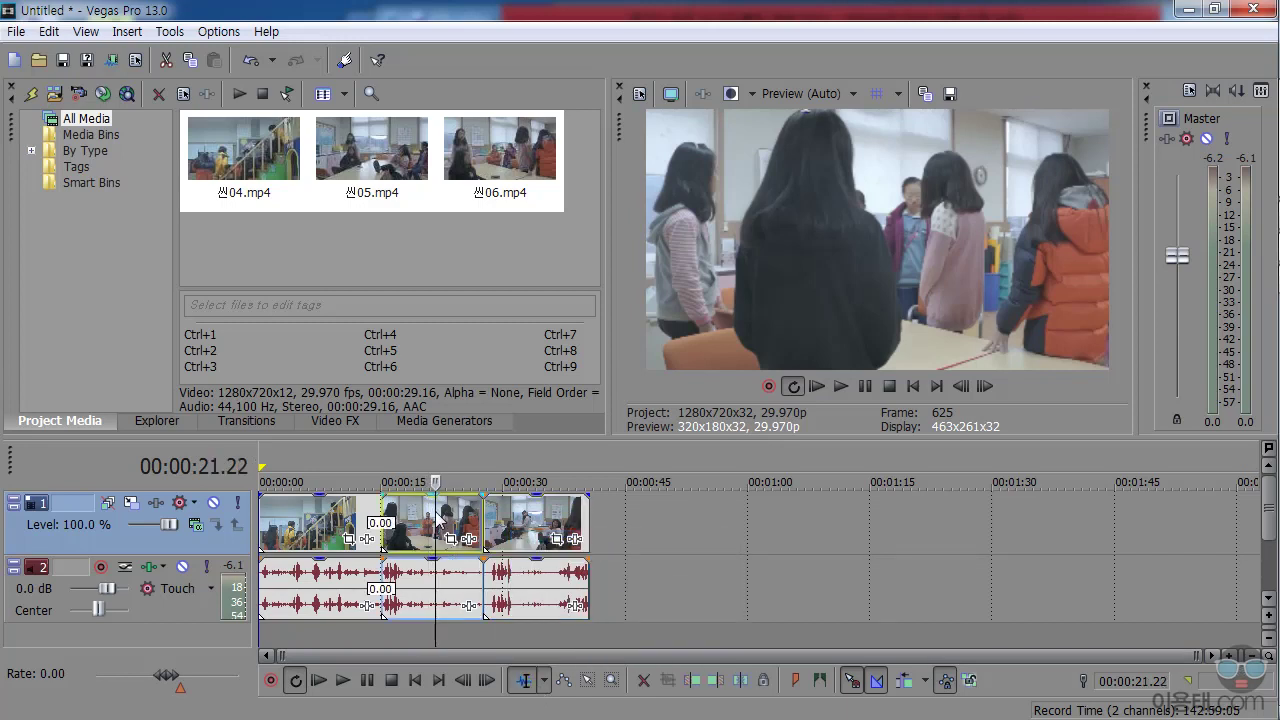
{"action": "left_click_drag", "start_coordinate": [422, 522], "coordinate": [640, 553]}
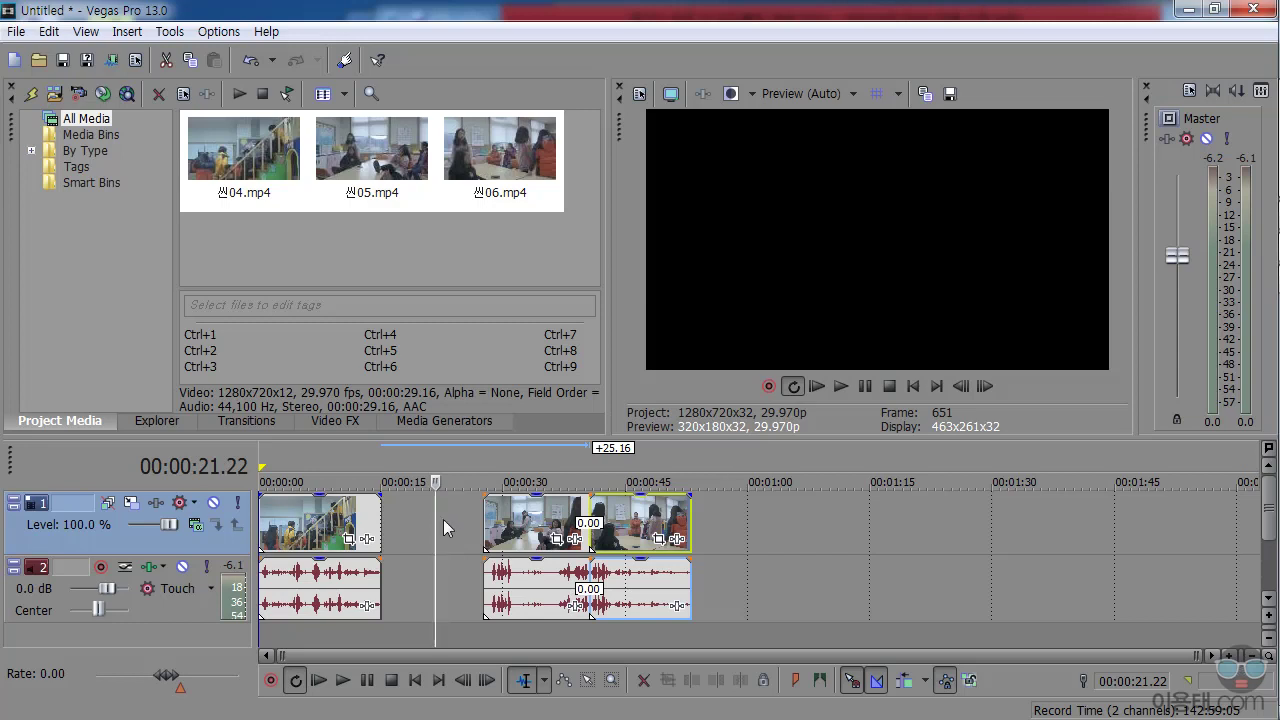
{"action": "key", "text": "ctrl+z"}
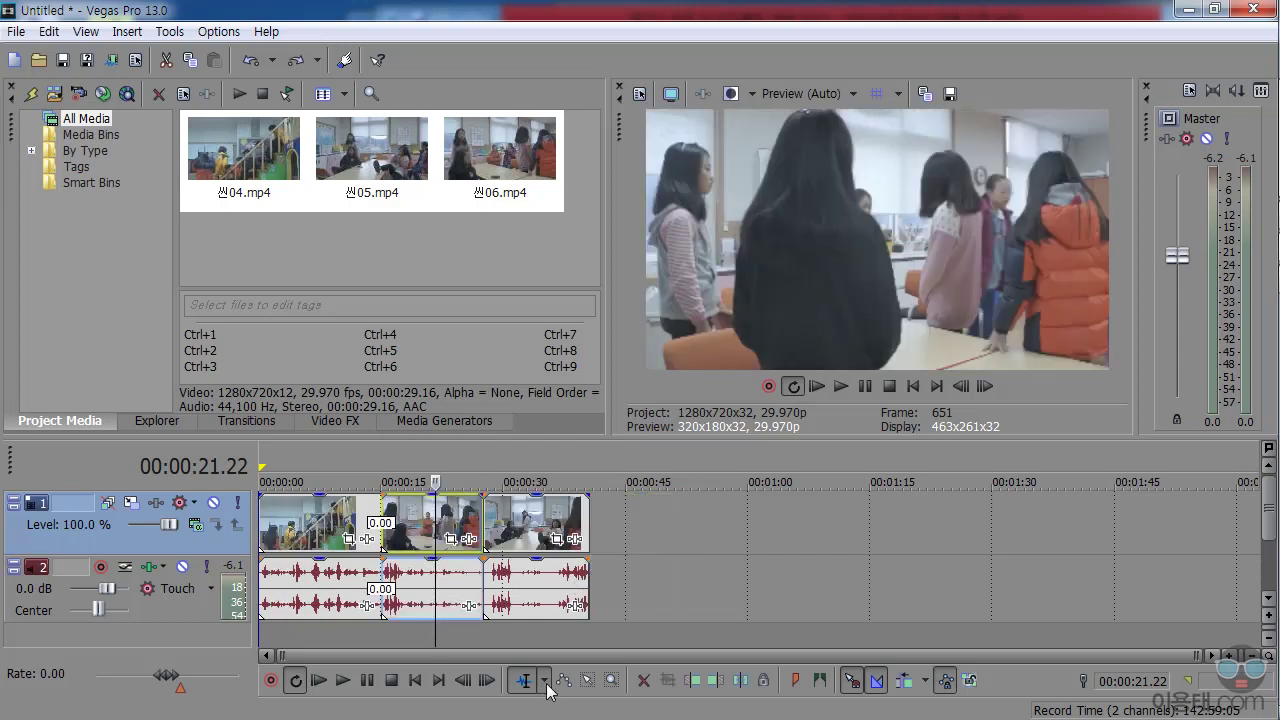
Step: Move the second clip ahead of the first one with the Shuffle Tool
{"action": "left_click", "coordinate": [545, 680]}
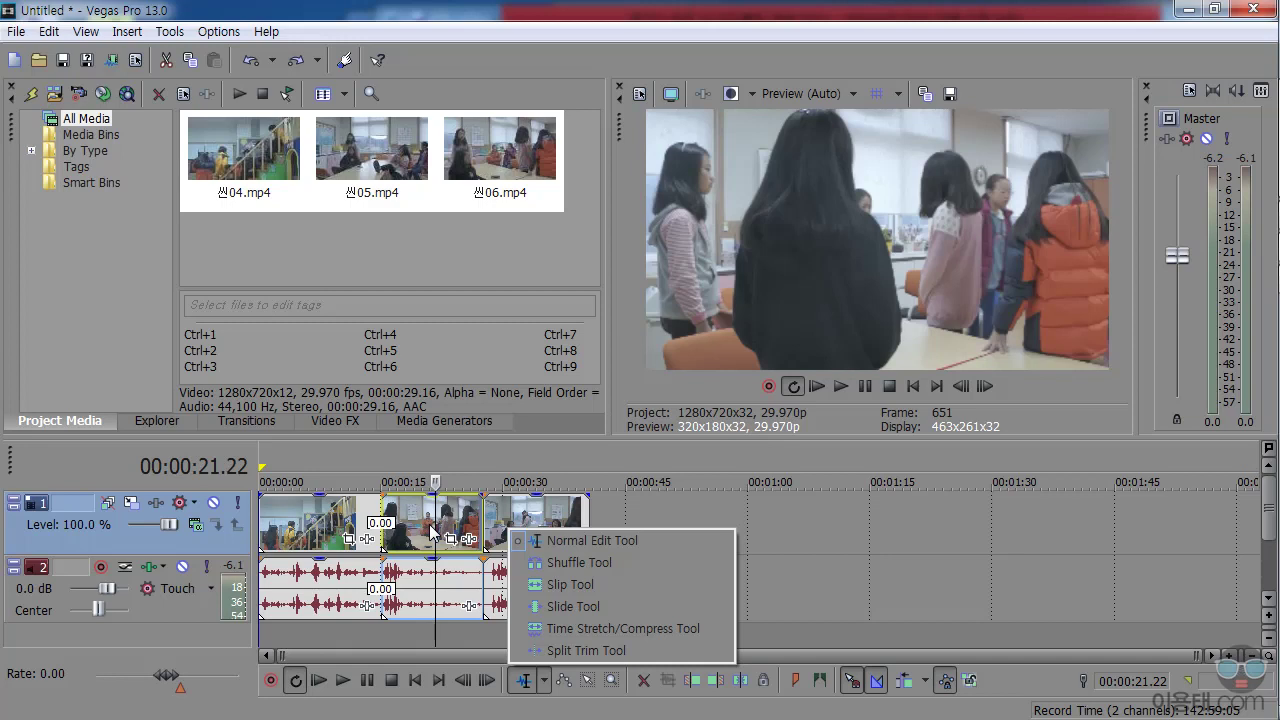
{"action": "left_click", "coordinate": [580, 562]}
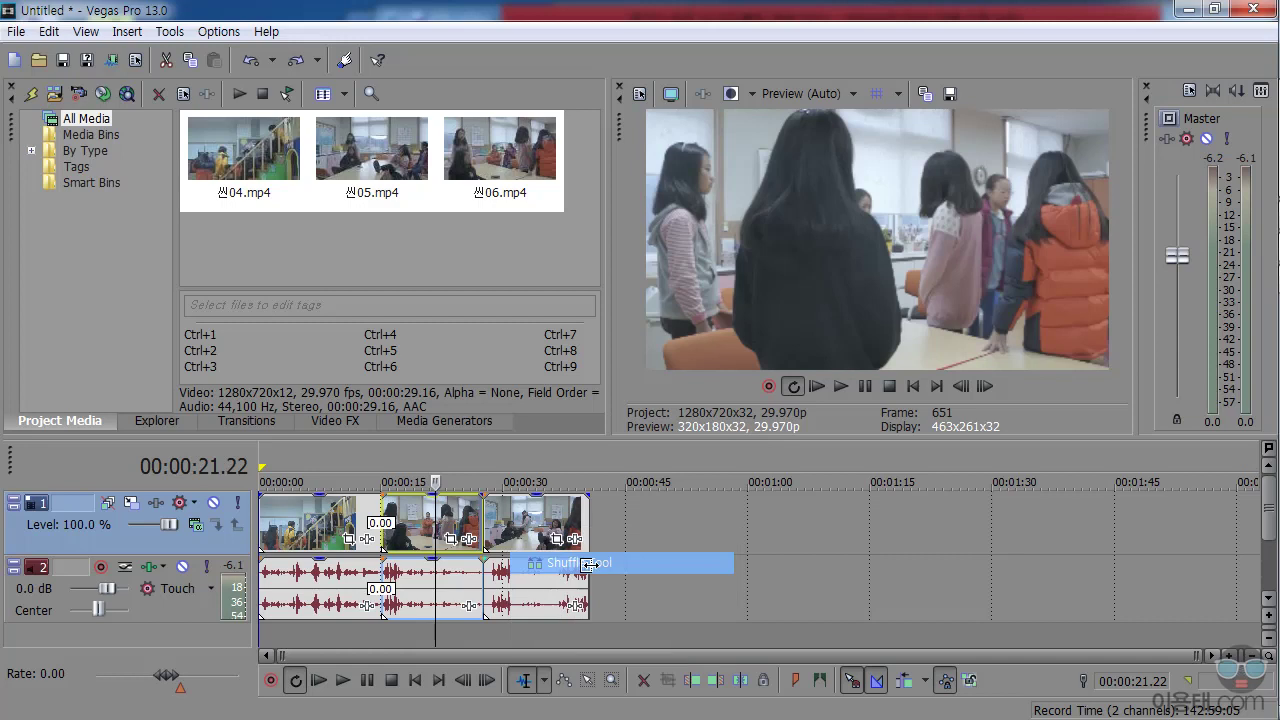
{"action": "left_click", "coordinate": [417, 530]}
{"action": "left_click_drag", "start_coordinate": [423, 533], "coordinate": [308, 530]}
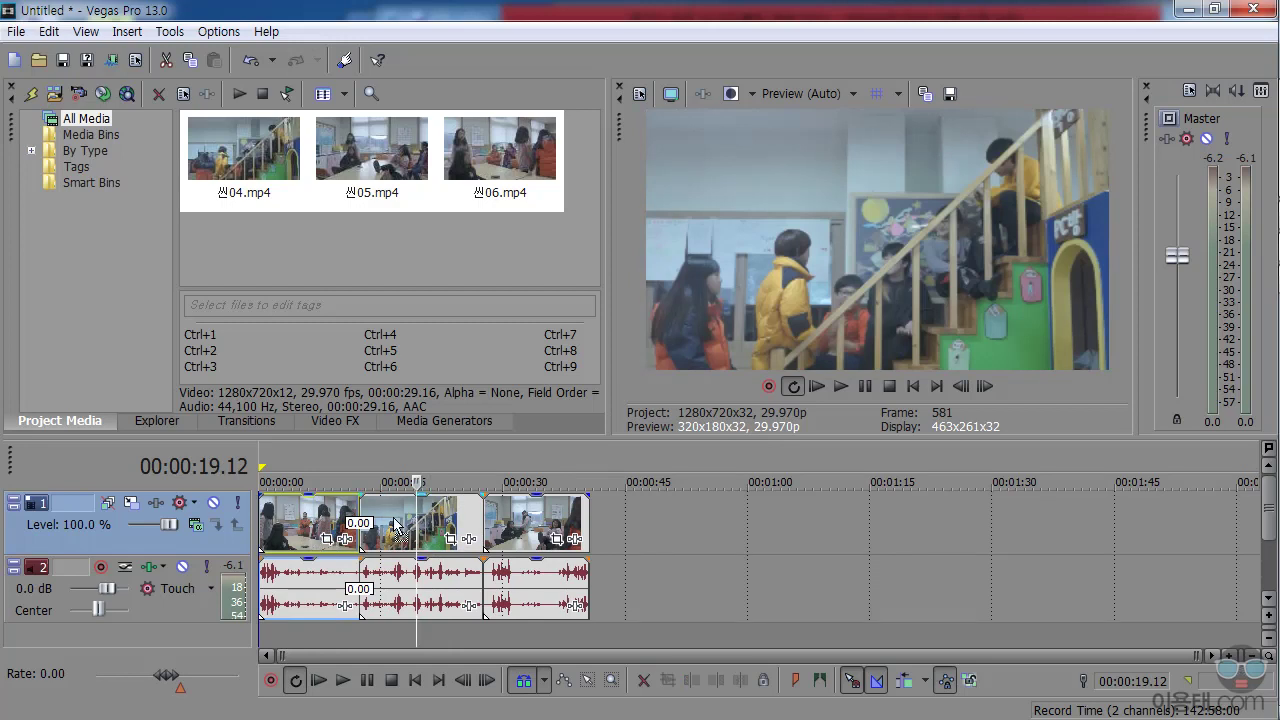
Step: Move the second clip behind the last one with the Shuffle Tool, putting the staircase scene at the end
{"action": "left_click_drag", "start_coordinate": [435, 525], "coordinate": [565, 515]}
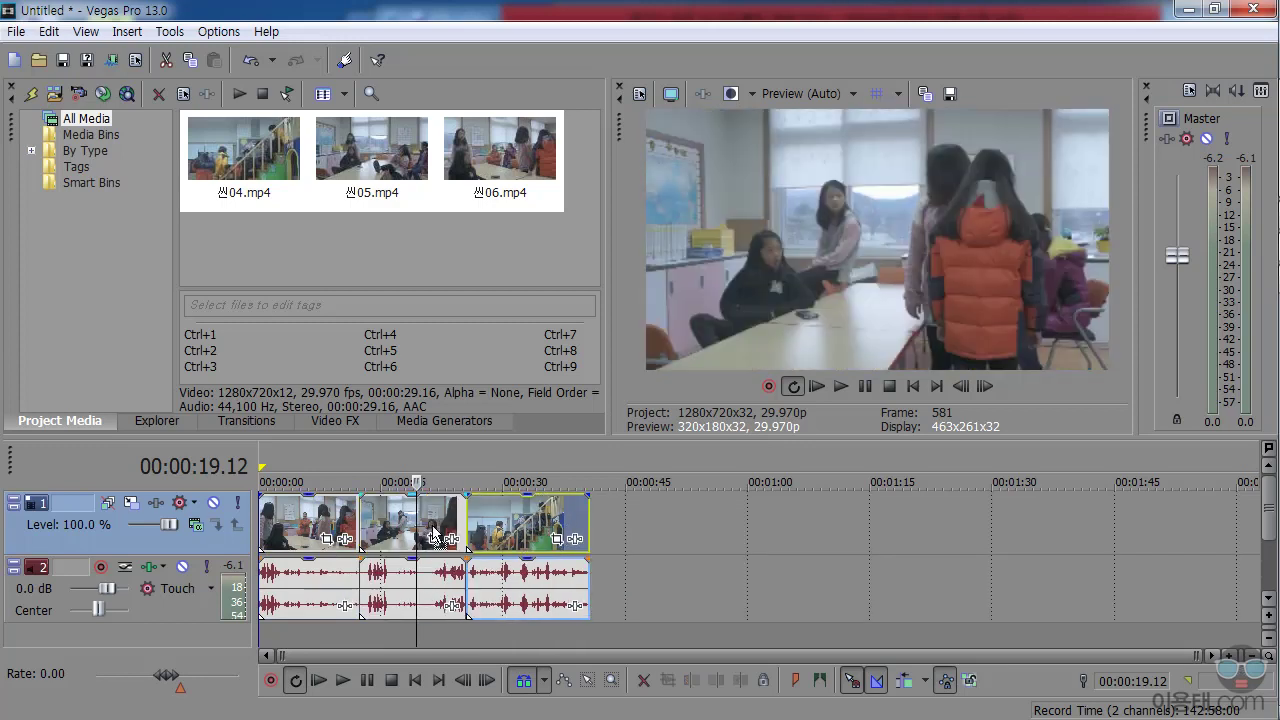
Step: Shift the footage inside the middle clip with the Slip Tool, keeping the clip's position and length on the timeline
{"action": "left_click", "coordinate": [545, 681]}
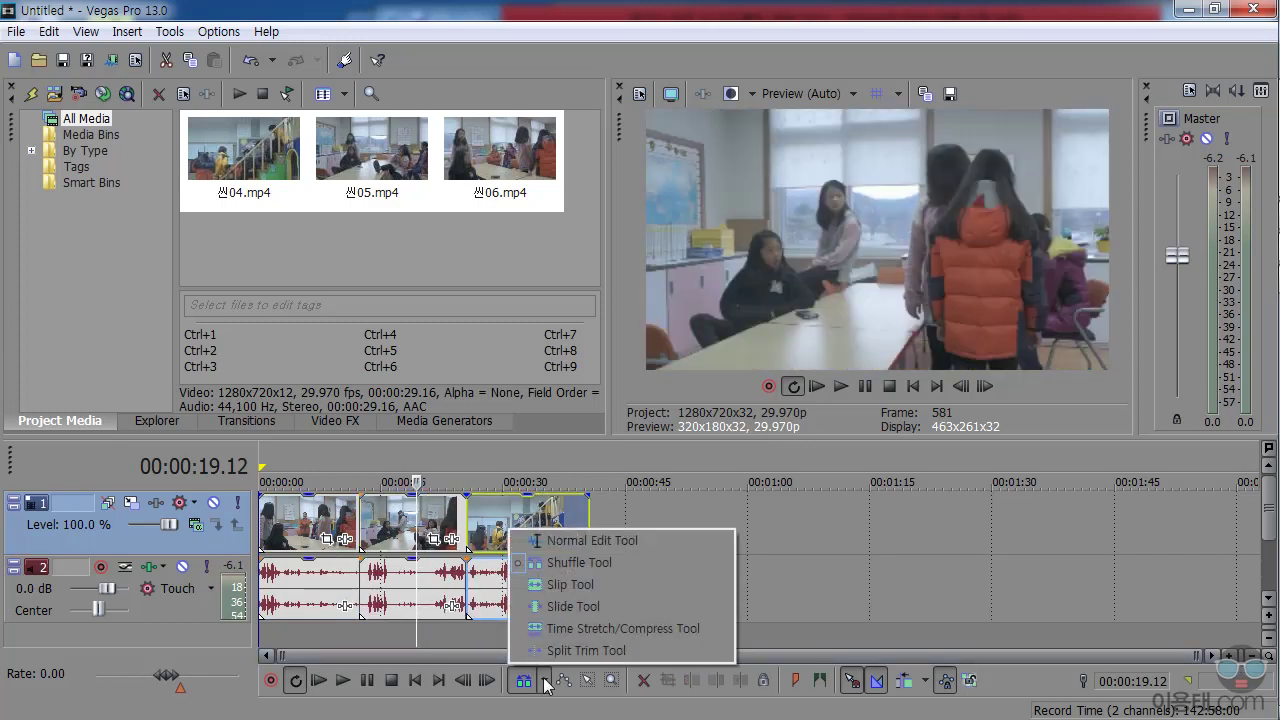
{"action": "left_click", "coordinate": [574, 587]}
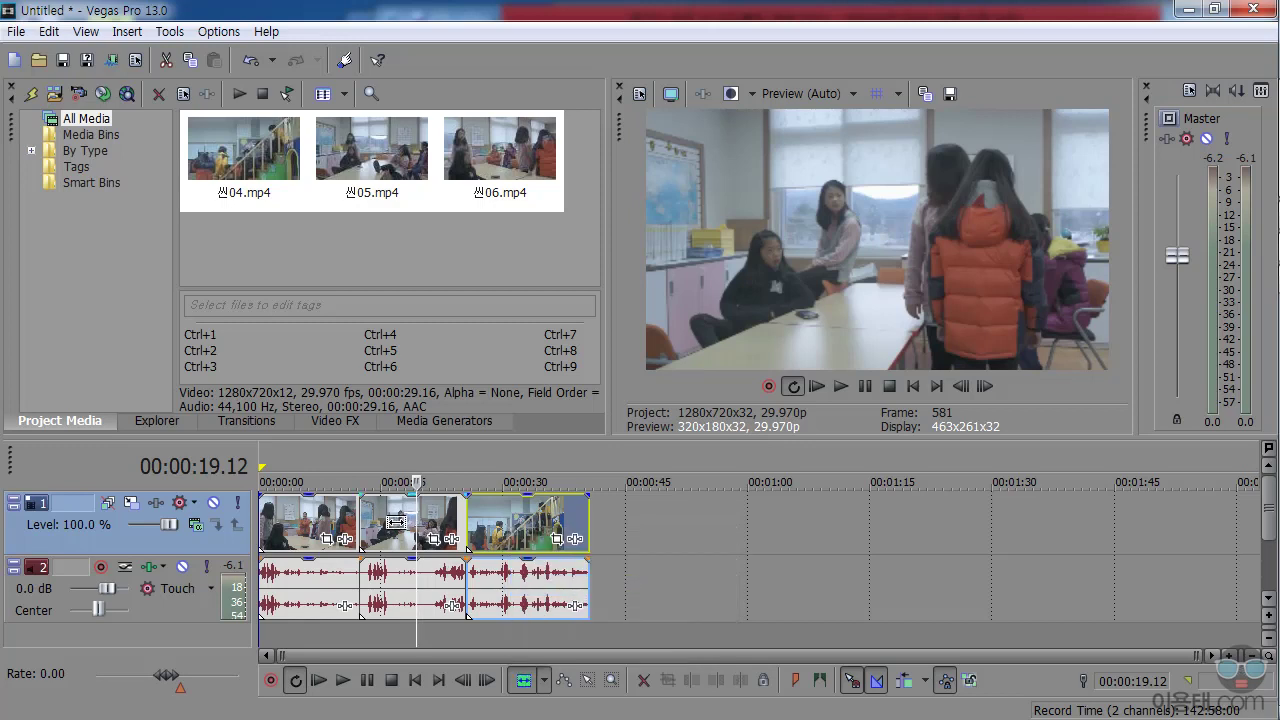
{"action": "left_click_drag", "start_coordinate": [402, 525], "coordinate": [392, 529]}
{"action": "mouse_move", "coordinate": [405, 524]}
{"action": "left_mouse_down"}
{"action": "mouse_move", "coordinate": [428, 526]}
{"action": "mouse_move", "coordinate": [393, 529]}
{"action": "mouse_move", "coordinate": [406, 530]}
{"action": "left_mouse_up"}
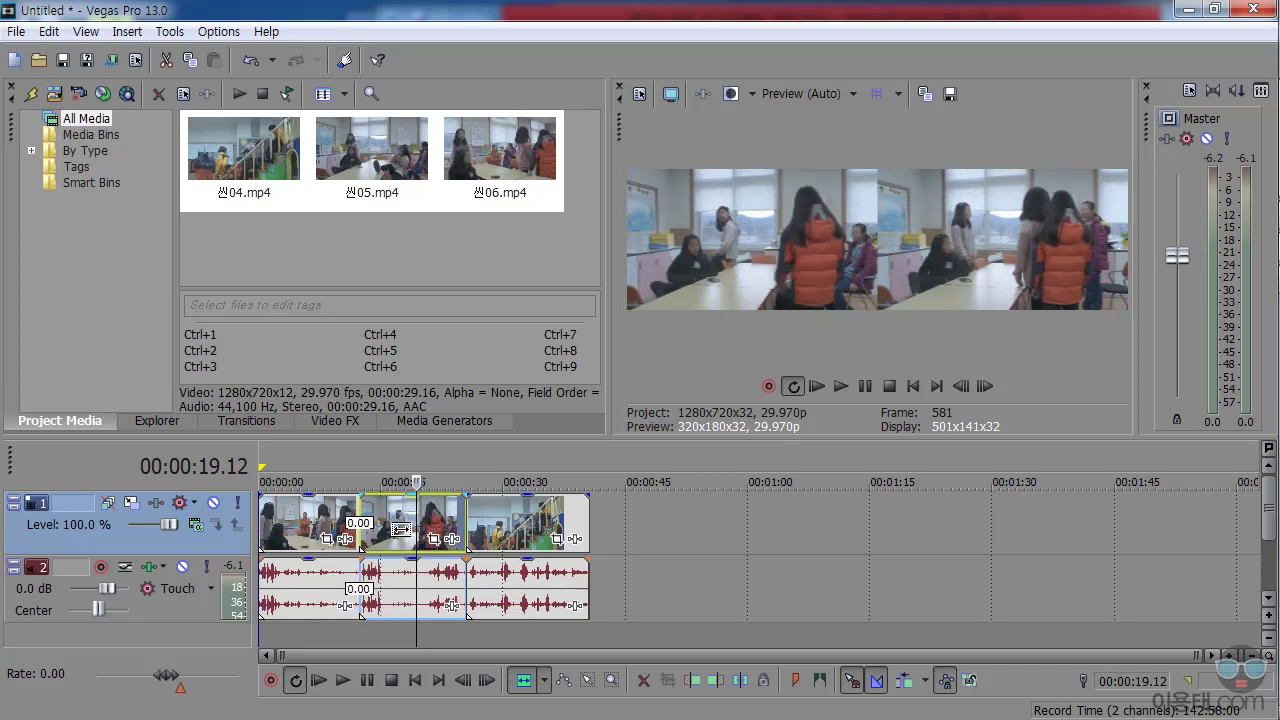
{"action": "left_click_drag", "start_coordinate": [410, 529], "coordinate": [405, 527]}
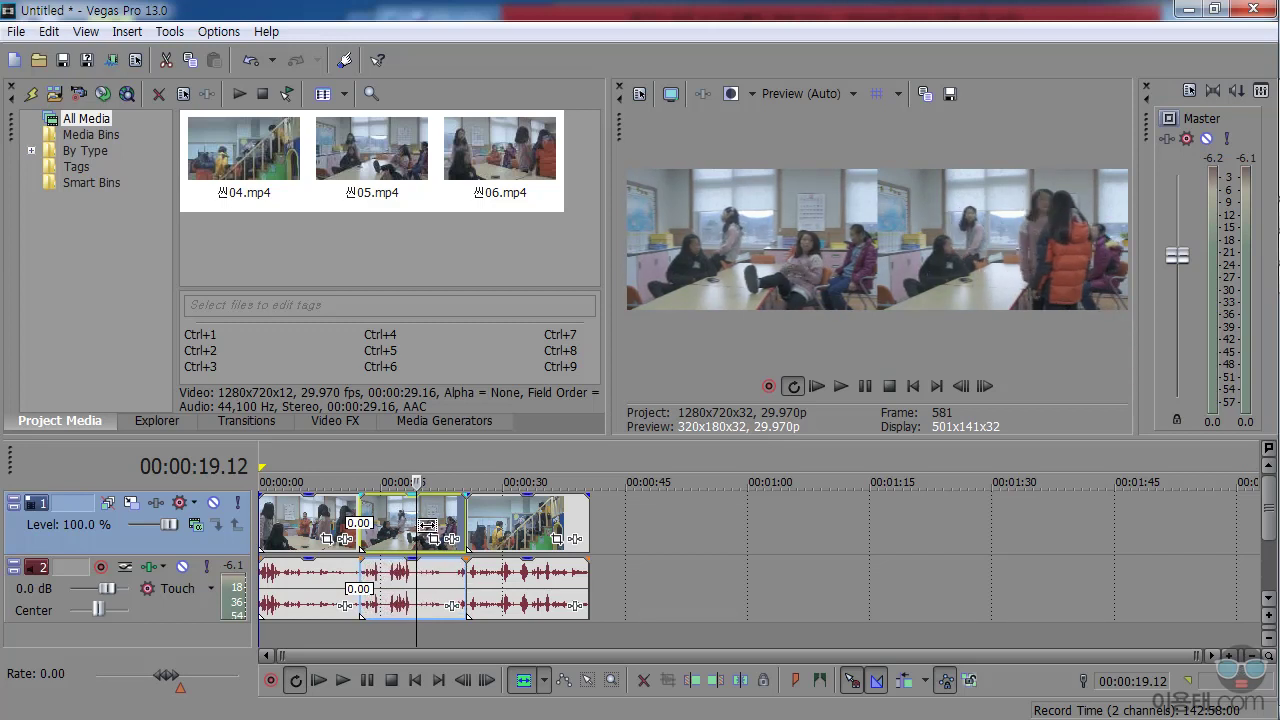
{"action": "mouse_move", "coordinate": [430, 525]}
{"action": "left_mouse_down"}
{"action": "mouse_move", "coordinate": [441, 525]}
{"action": "mouse_move", "coordinate": [399, 531]}
{"action": "left_mouse_up"}
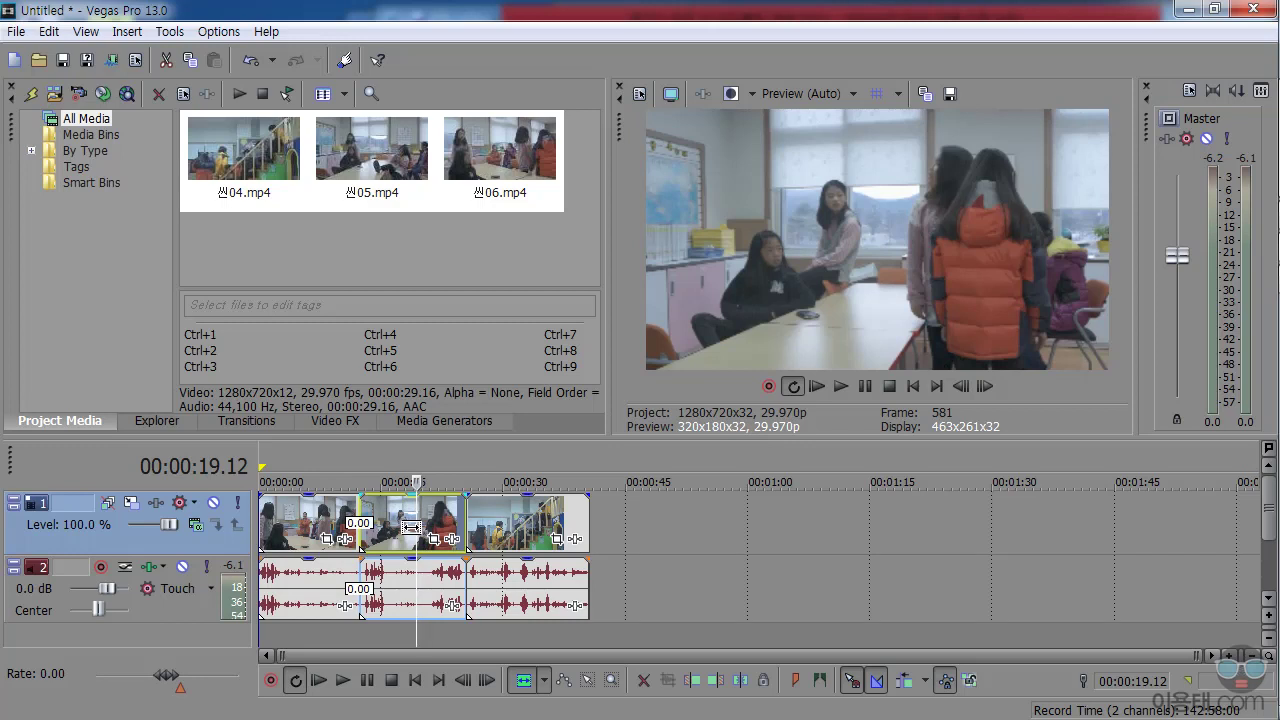
Step: Slide the middle clip over the third clip with the Slide Tool, and slide it back between its neighbours
{"action": "left_click", "coordinate": [542, 684]}
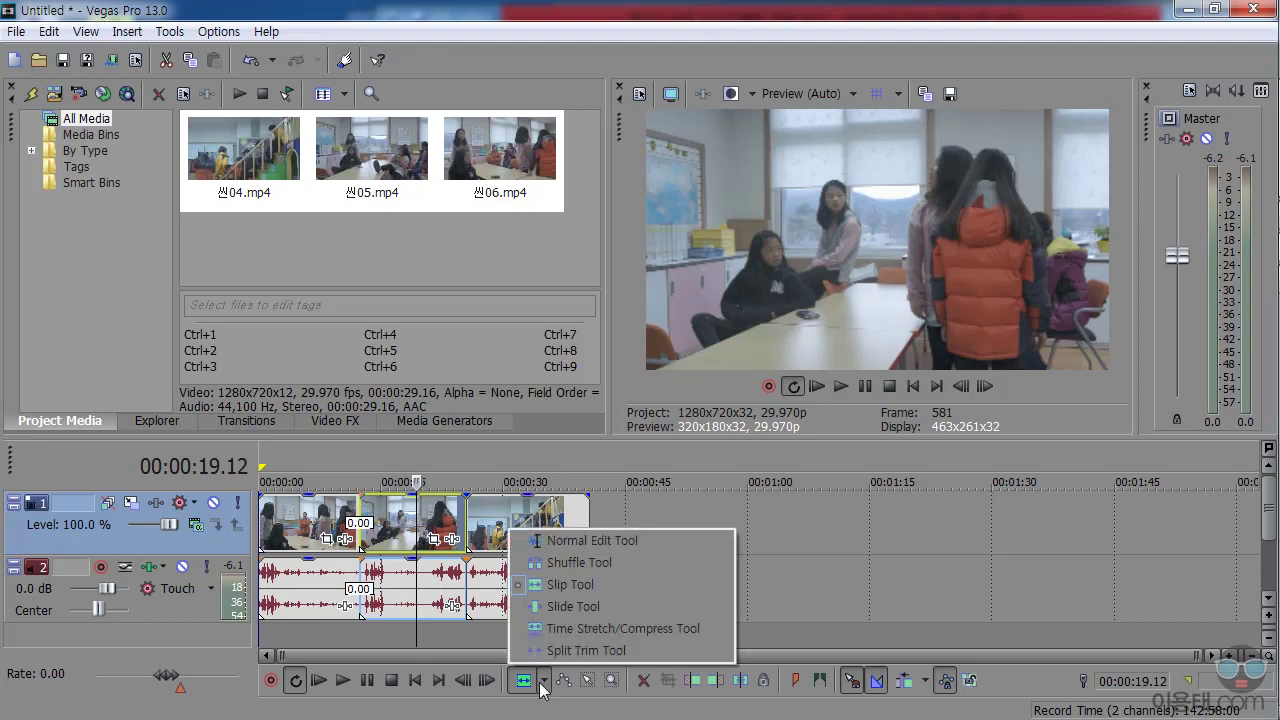
{"action": "left_click", "coordinate": [575, 607]}
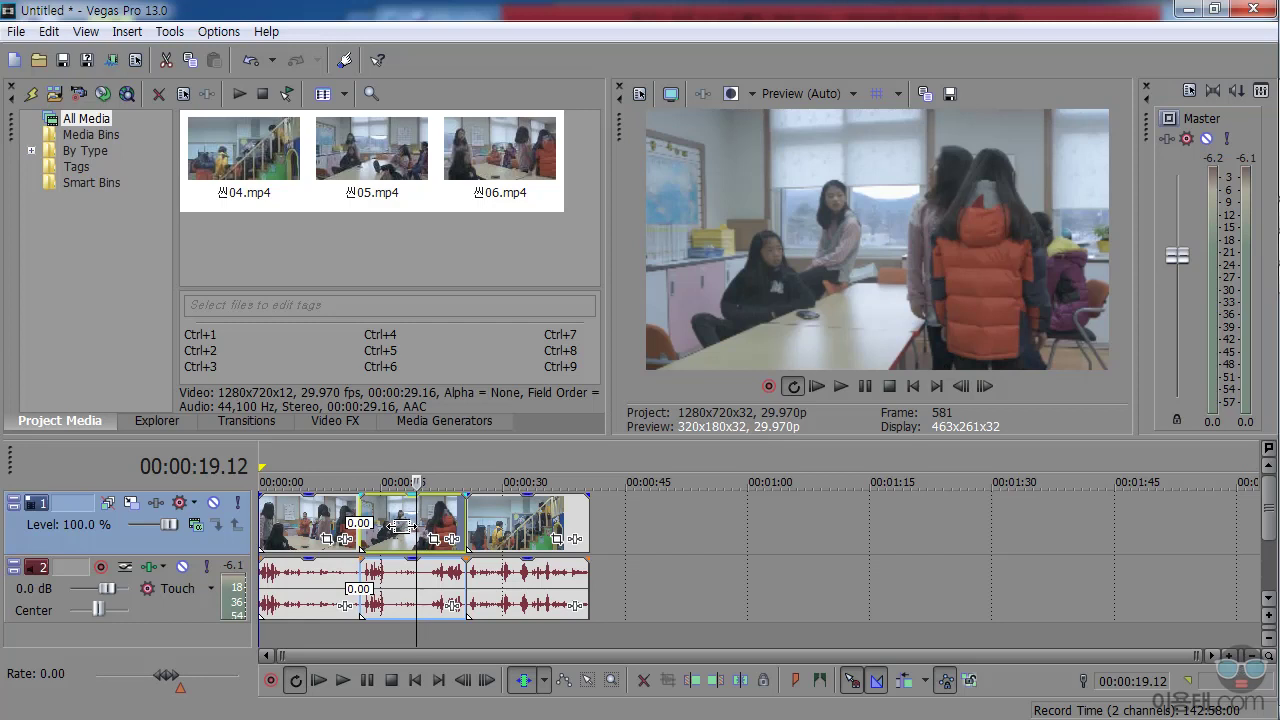
{"action": "left_click_drag", "start_coordinate": [396, 527], "coordinate": [428, 527]}
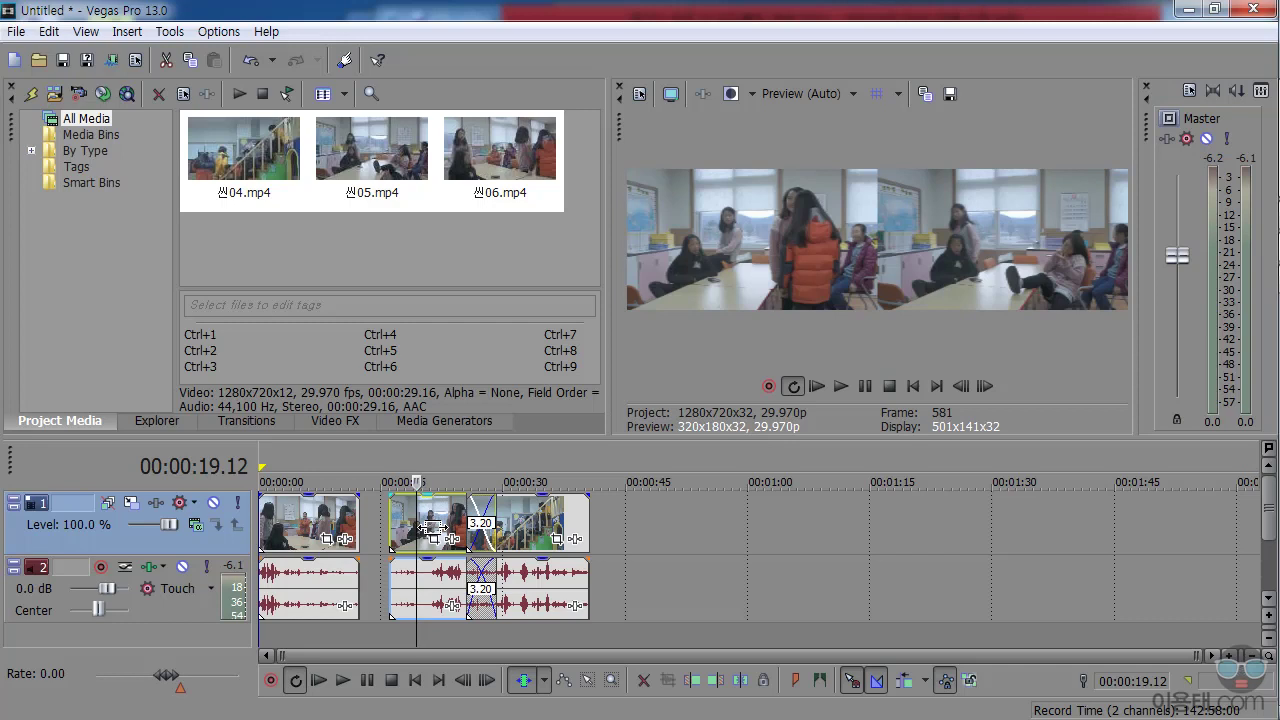
{"action": "left_click_drag", "start_coordinate": [432, 528], "coordinate": [428, 528]}
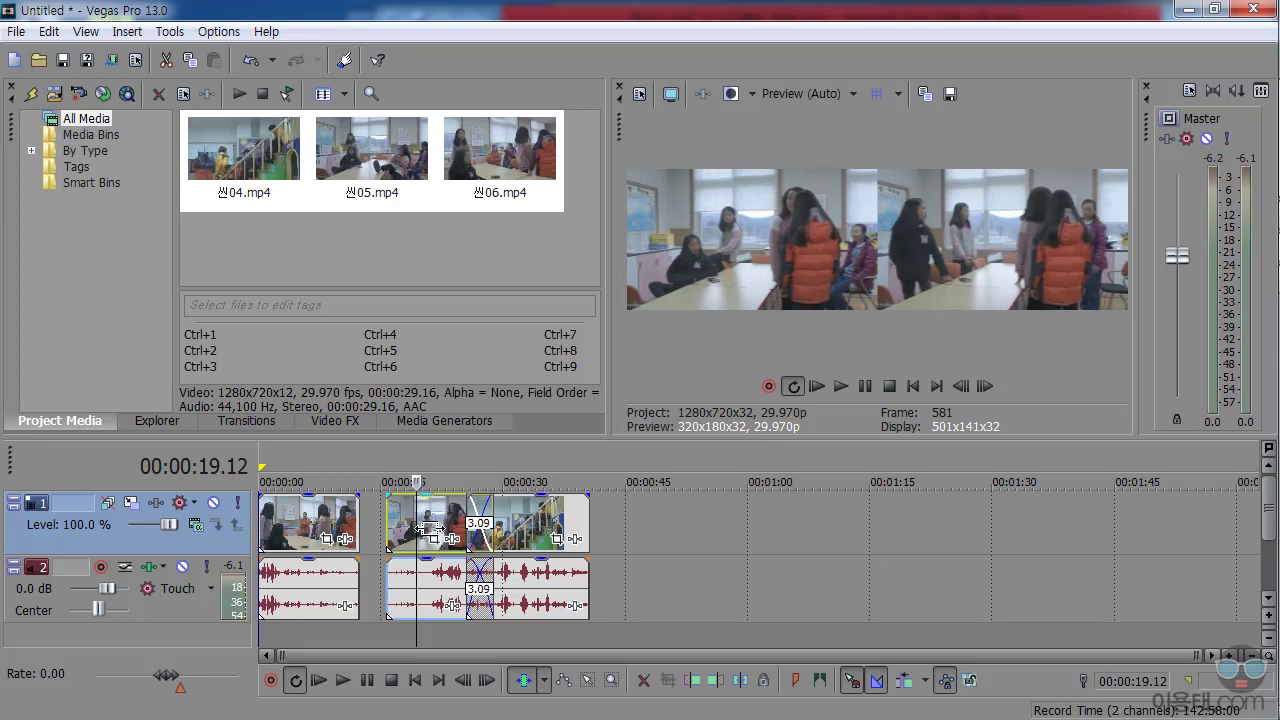
{"action": "left_click_drag", "start_coordinate": [428, 527], "coordinate": [402, 520]}
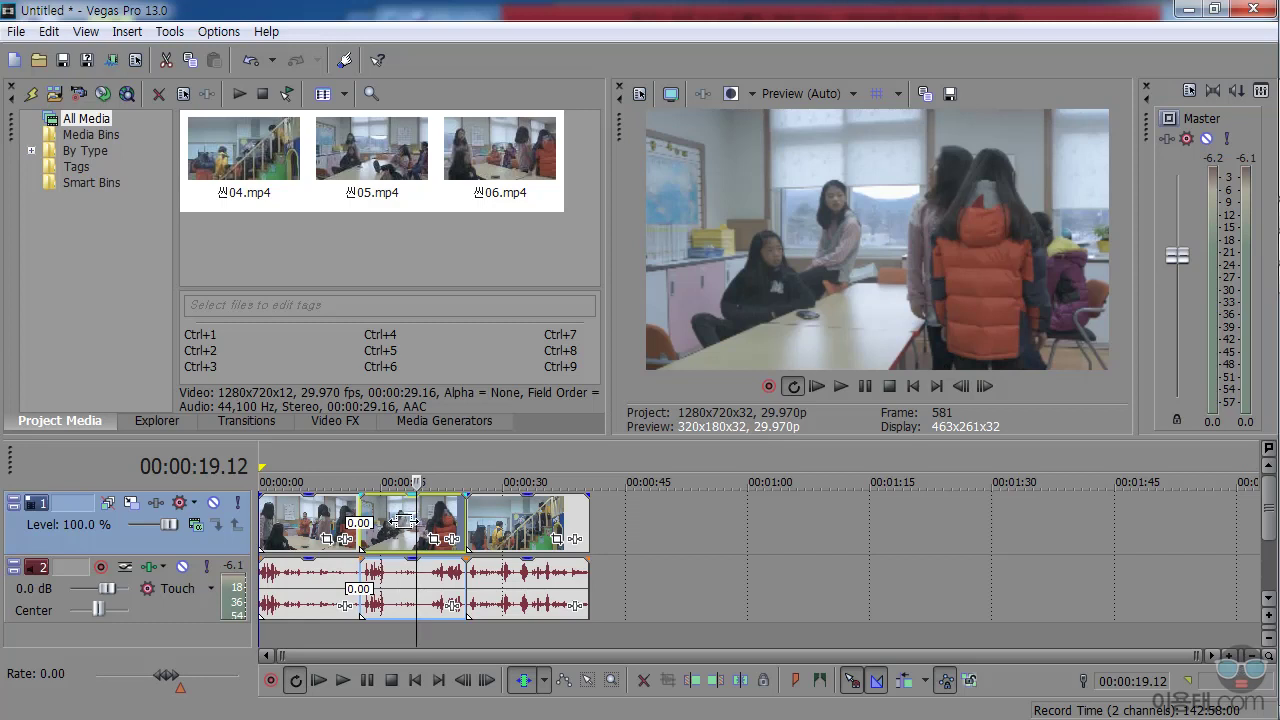
{"action": "left_click", "coordinate": [541, 684]}
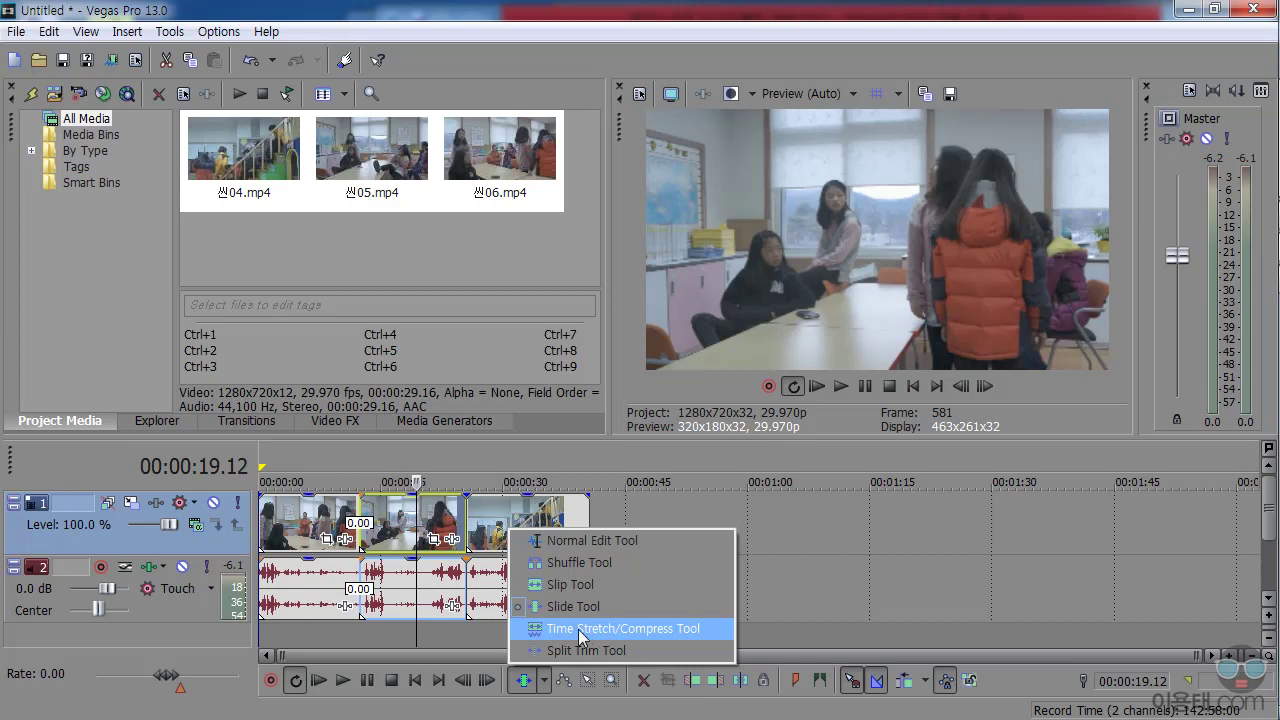
{"action": "left_click", "coordinate": [588, 640]}
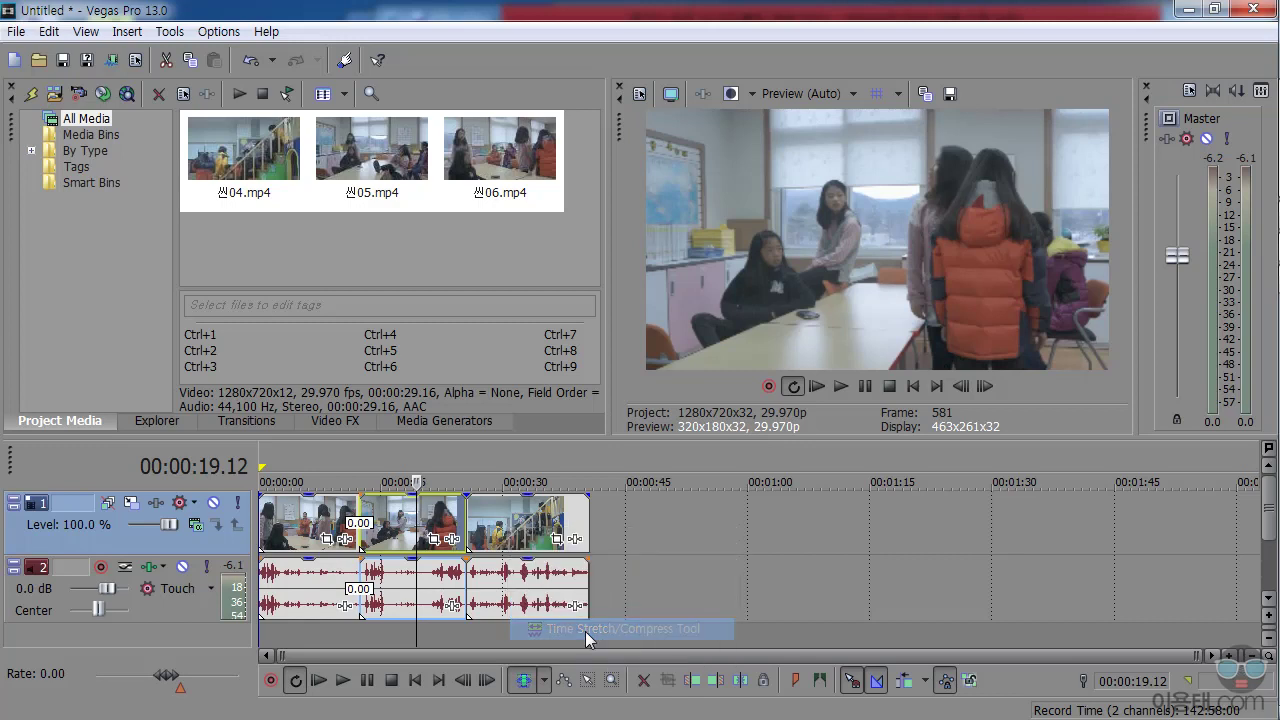
{"action": "left_click", "coordinate": [497, 456]}
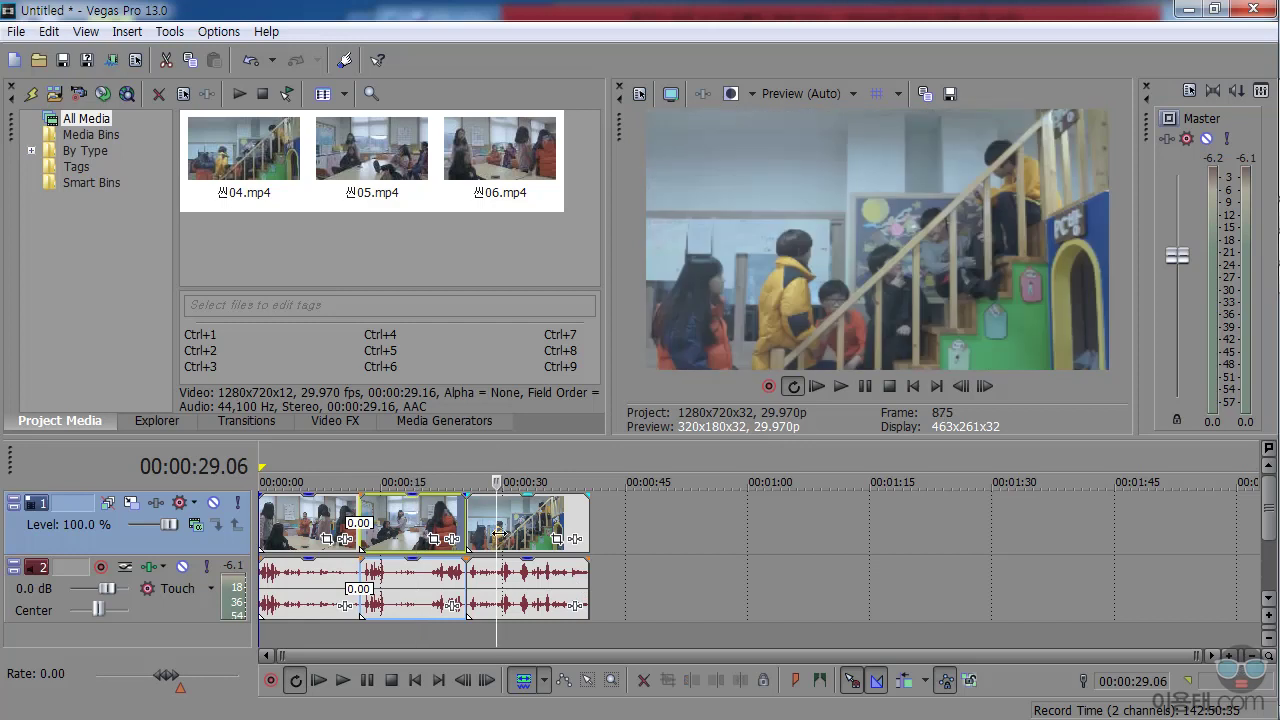
{"action": "left_click", "coordinate": [516, 500]}
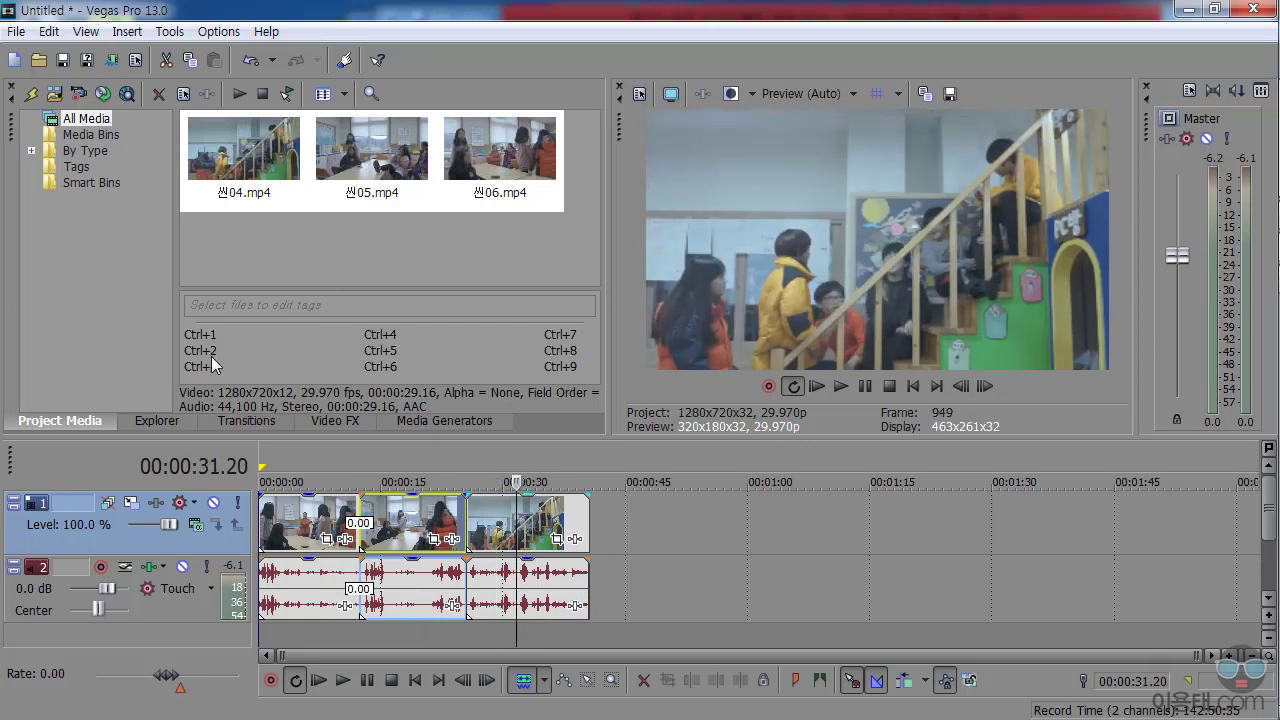
Step: Import 눈썰매06.mp4 and place it on the timeline behind the third clip, starting at about 00:00:46
{"action": "left_click", "coordinate": [55, 94]}
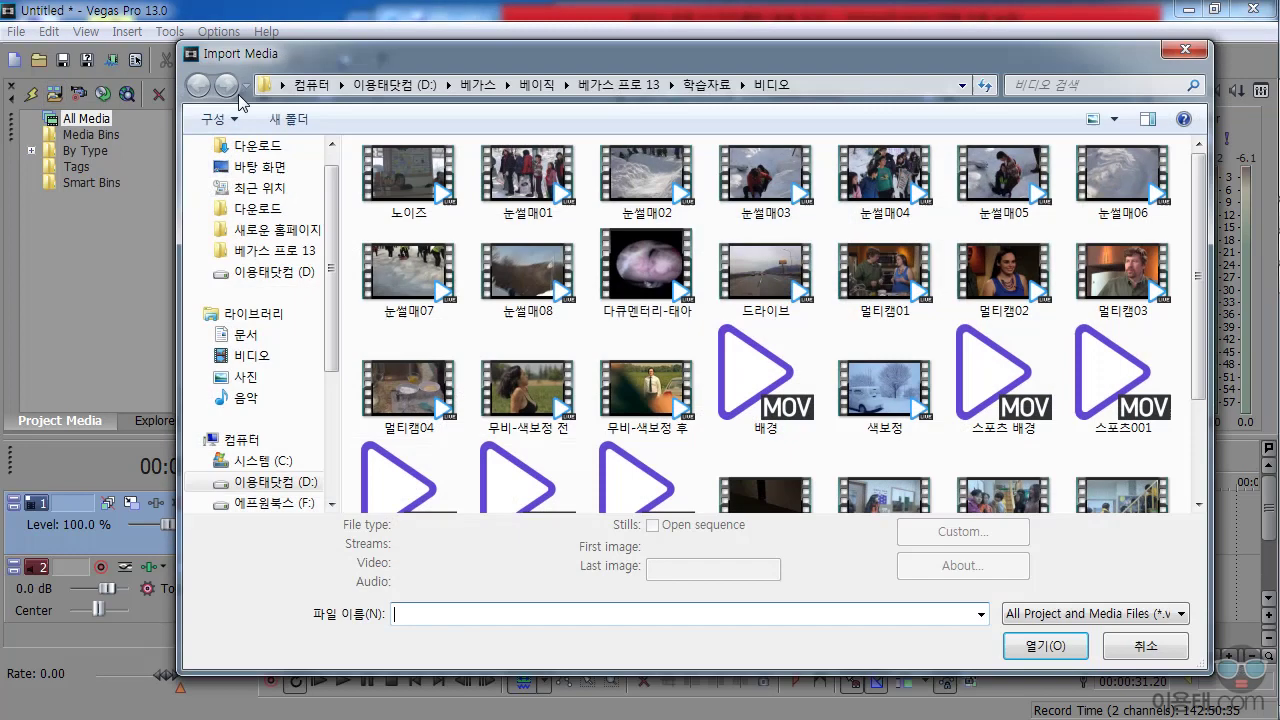
{"action": "left_click", "coordinate": [1108, 182]}
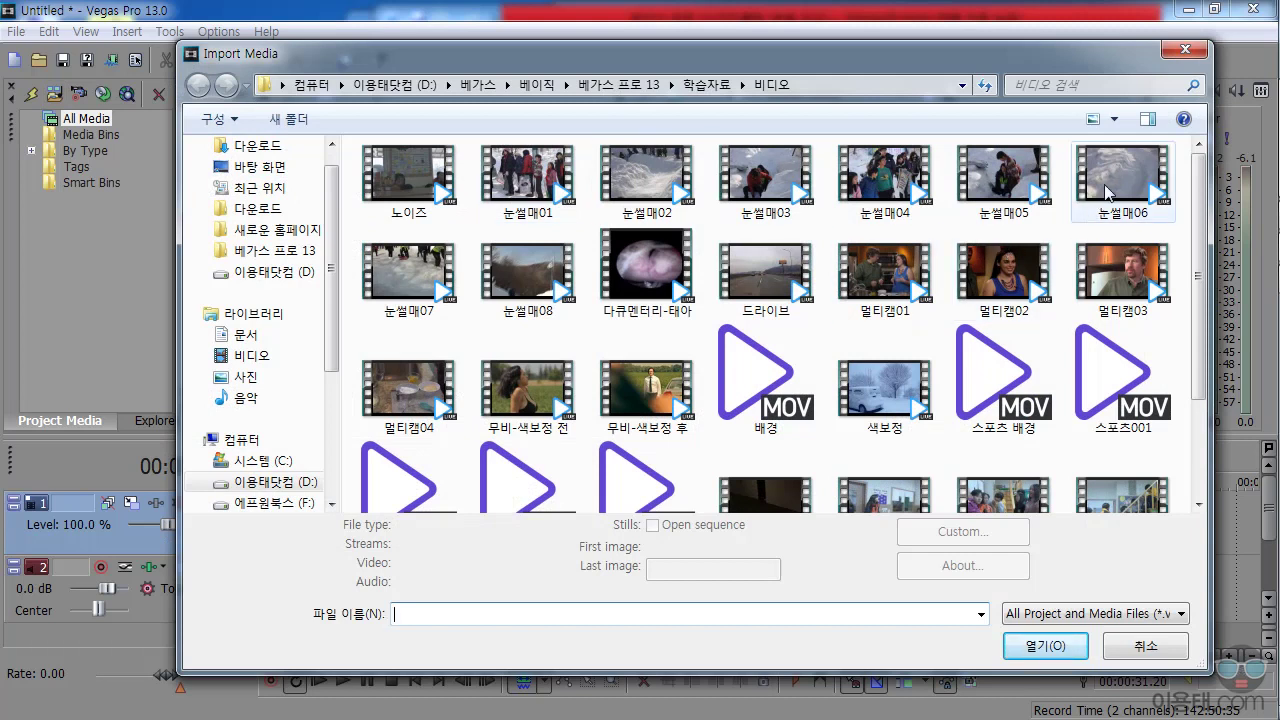
{"action": "left_click", "coordinate": [1045, 664]}
{"action": "left_click_drag", "start_coordinate": [246, 160], "coordinate": [662, 537]}
{"action": "left_click", "coordinate": [655, 523]}
{"action": "key", "text": "ctrl+z"}
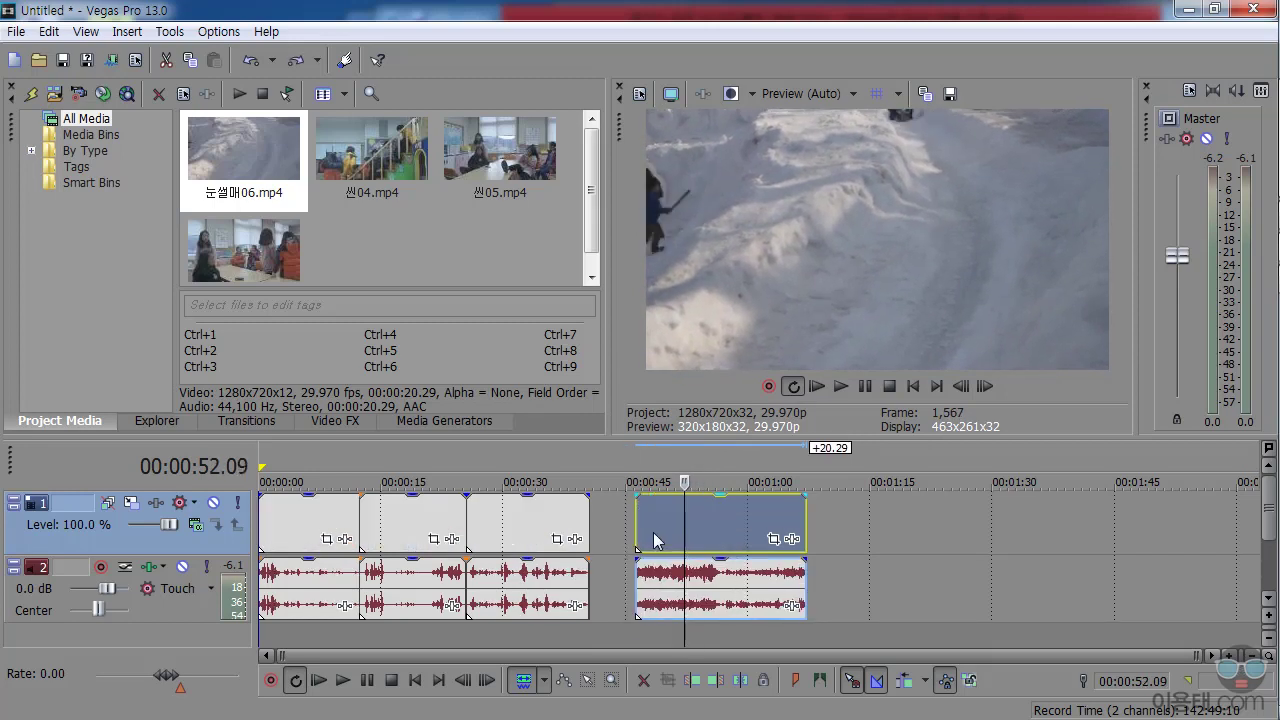
Step: Trim both ends of the sledding clip with the Normal Edit Tool, leaving about 4 seconds
{"action": "left_click", "coordinate": [544, 681]}
{"action": "left_click", "coordinate": [566, 546]}
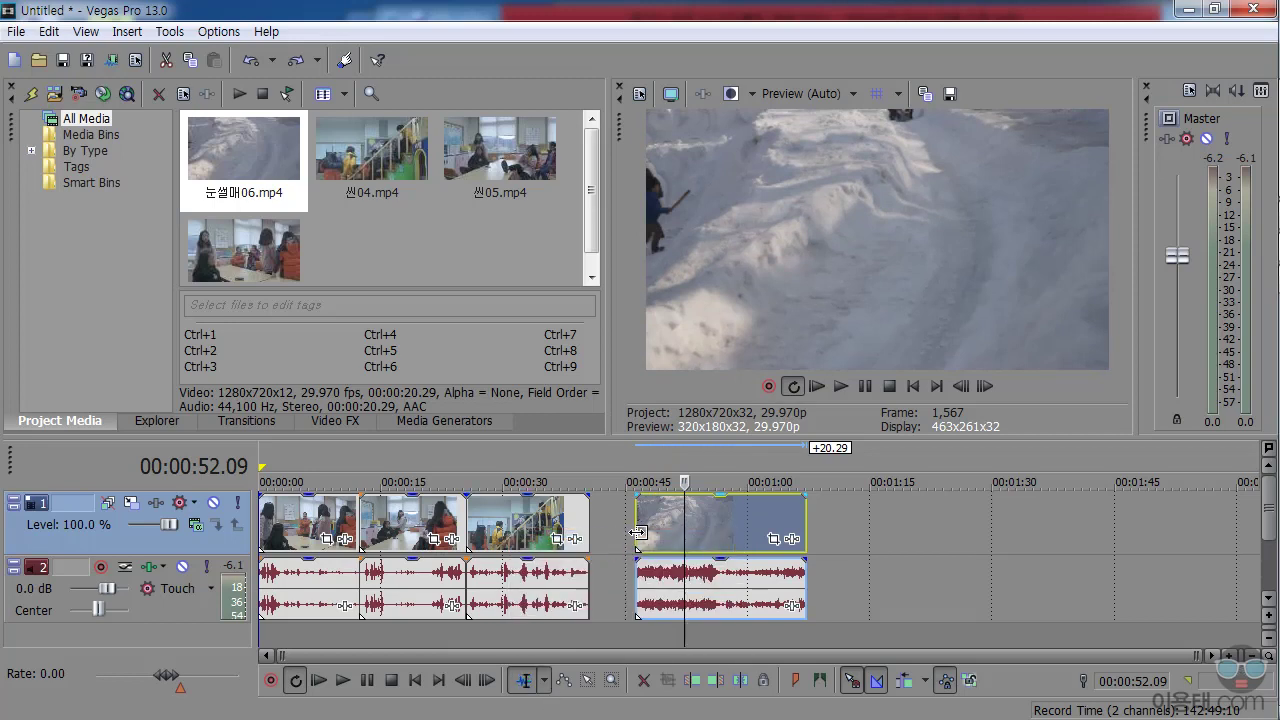
{"action": "left_click_drag", "start_coordinate": [637, 530], "coordinate": [698, 544]}
{"action": "left_click_drag", "start_coordinate": [705, 479], "coordinate": [715, 515]}
{"action": "left_click_drag", "start_coordinate": [803, 523], "coordinate": [661, 514]}
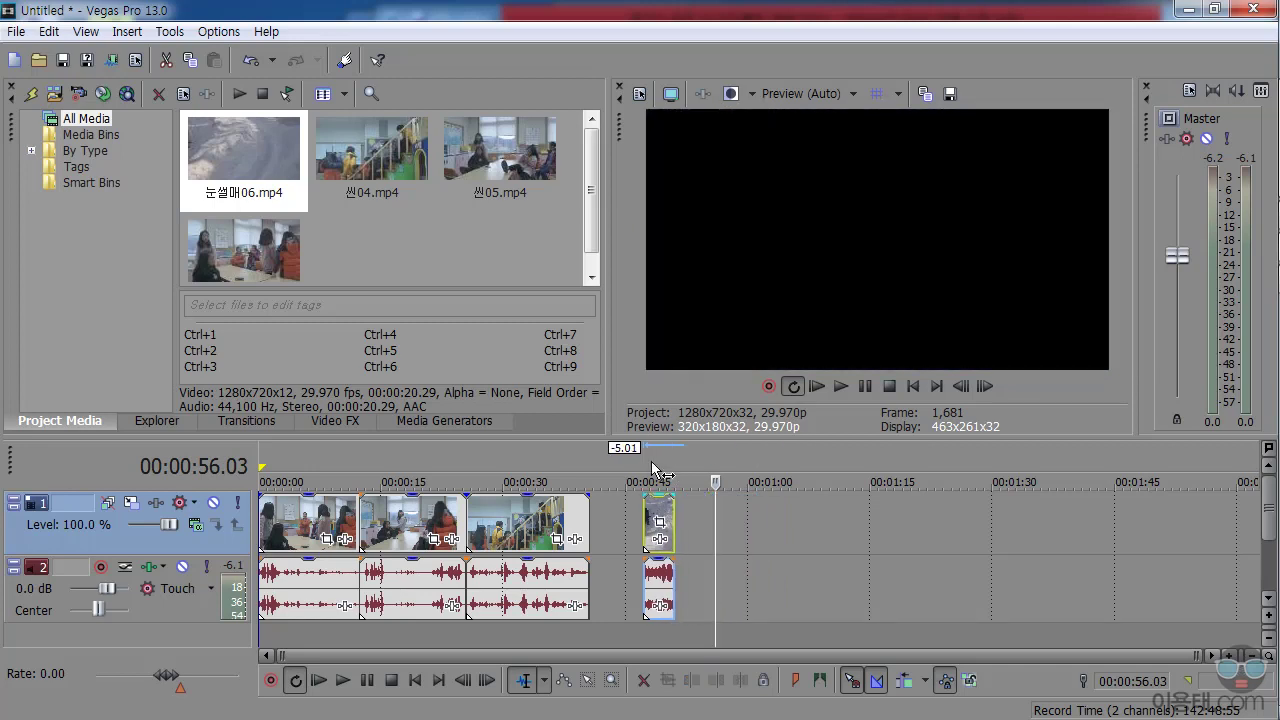
Step: Stretch the end of the sledding clip by about 7 seconds 24 frames with the Time Stretch/Compress Tool
{"action": "left_click", "coordinate": [652, 516]}
{"action": "left_click_drag", "start_coordinate": [1195, 656], "coordinate": [893, 660]}
{"action": "scroll", "coordinate": [570, 540], "scroll_direction": "up", "scroll_amount": 2}
{"action": "scroll", "coordinate": [790, 545], "scroll_direction": "down", "scroll_amount": 4}
{"action": "scroll", "coordinate": [750, 545], "scroll_direction": "up", "scroll_amount": 5}
{"action": "scroll", "coordinate": [760, 540], "scroll_direction": "up", "scroll_amount": 2}
{"action": "scroll", "coordinate": [766, 538], "scroll_direction": "down", "scroll_amount": 4}
{"action": "scroll", "coordinate": [770, 540], "scroll_direction": "up", "scroll_amount": 5}
{"action": "scroll", "coordinate": [776, 541], "scroll_direction": "down", "scroll_amount": 2}
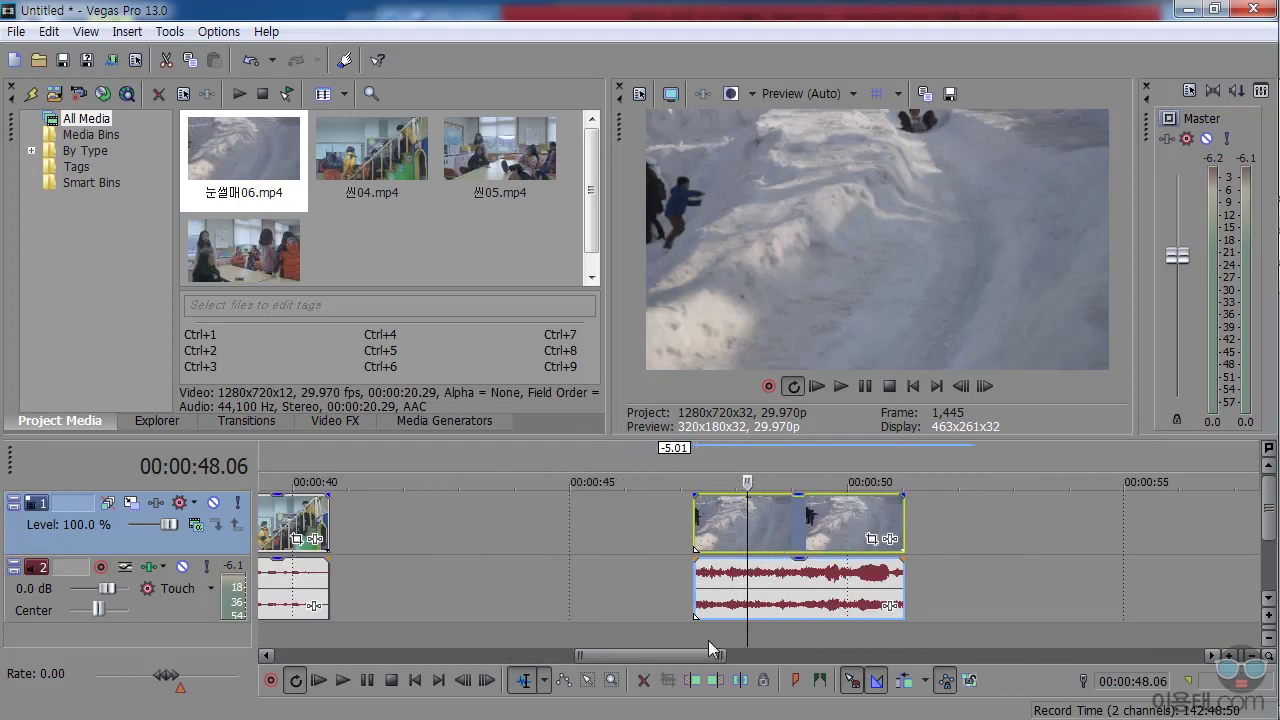
{"action": "scroll", "coordinate": [700, 640], "scroll_direction": "right", "scroll_amount": 5}
{"action": "left_click", "coordinate": [544, 681]}
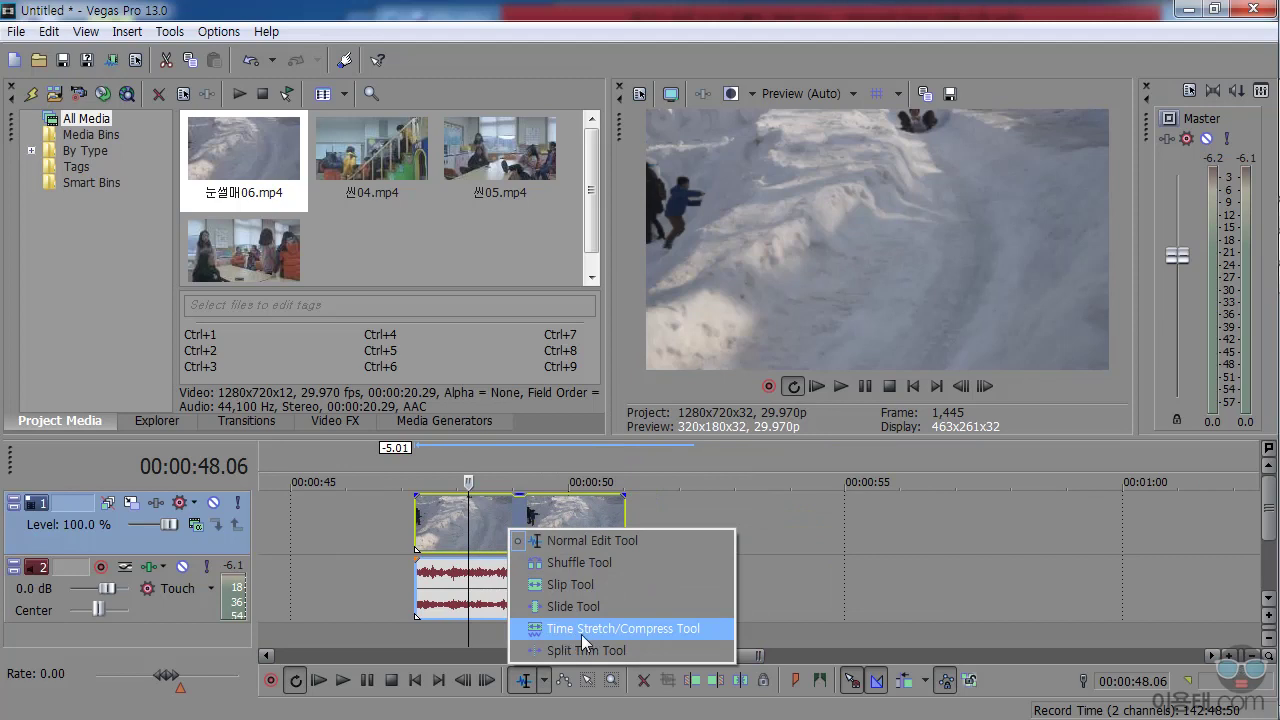
{"action": "left_click", "coordinate": [617, 633]}
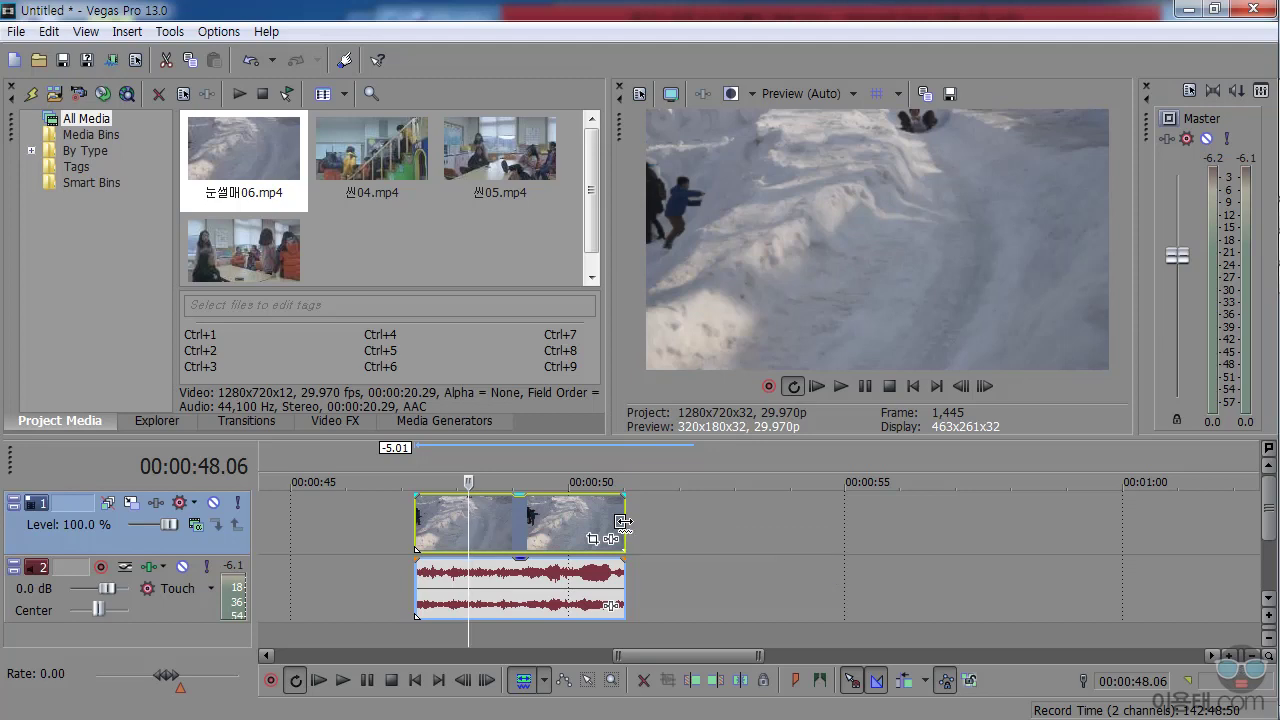
{"action": "left_click_drag", "start_coordinate": [622, 521], "coordinate": [903, 523]}
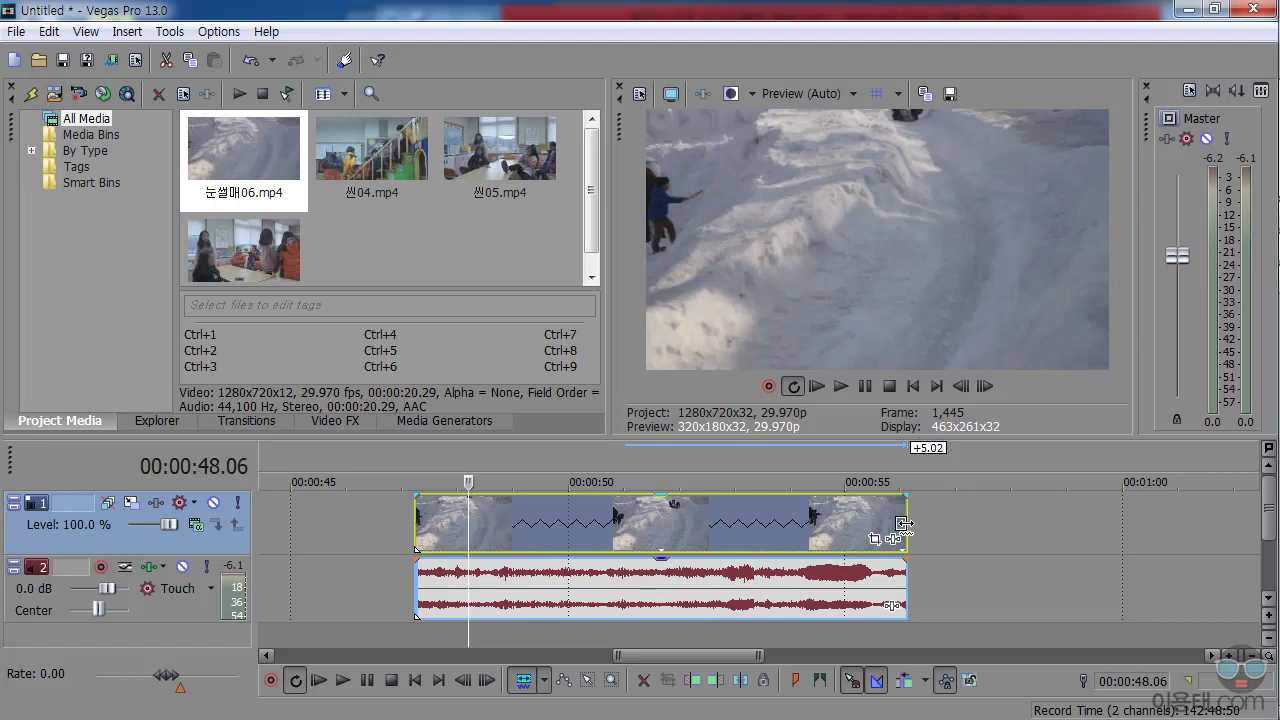
{"action": "left_click_drag", "start_coordinate": [903, 523], "coordinate": [1058, 523]}
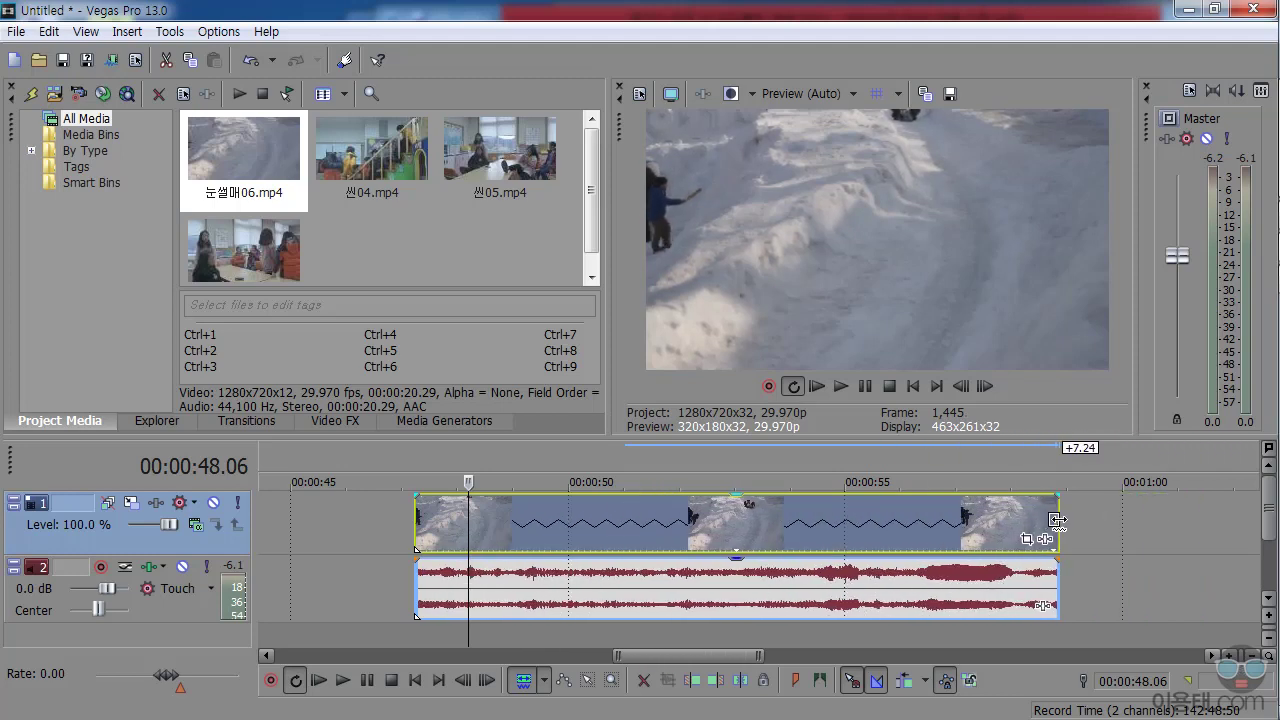
Step: Play the stretched sledding clip to check its slow motion, and place the playhead at 00:00:52.24
{"action": "left_click", "coordinate": [841, 386]}
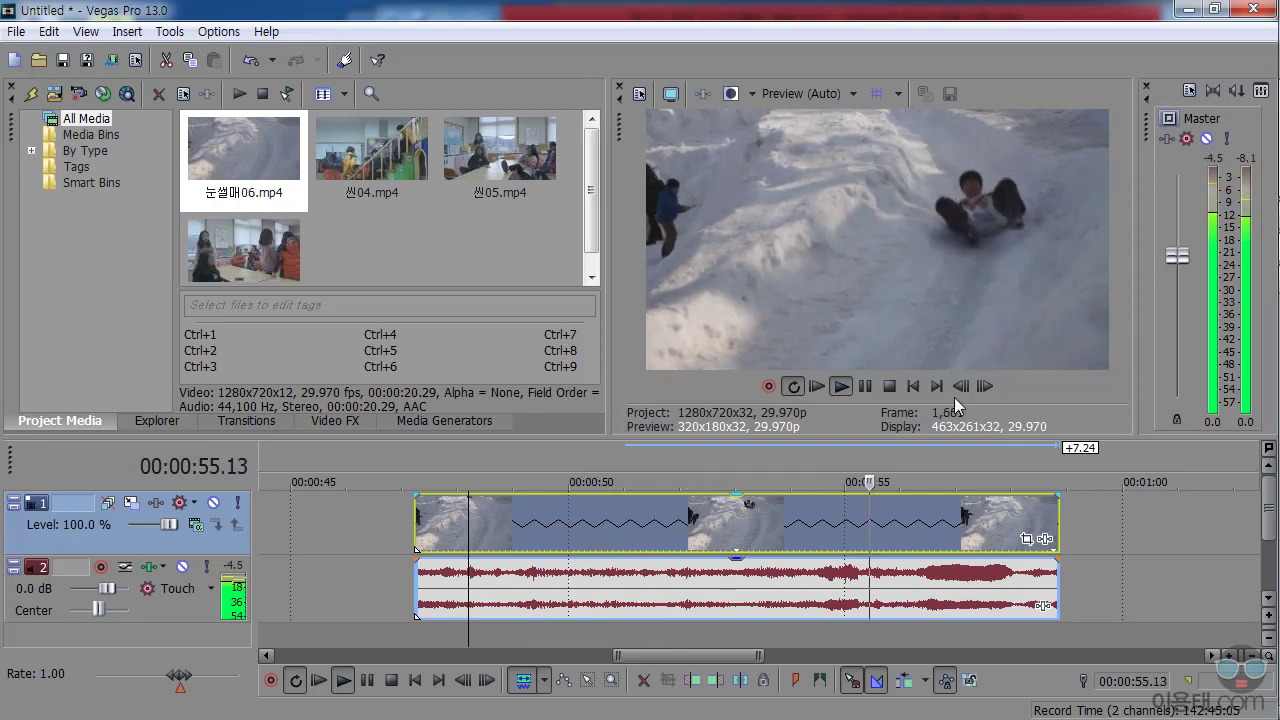
{"action": "key", "text": "space"}
{"action": "left_click_drag", "start_coordinate": [468, 533], "coordinate": [722, 533]}
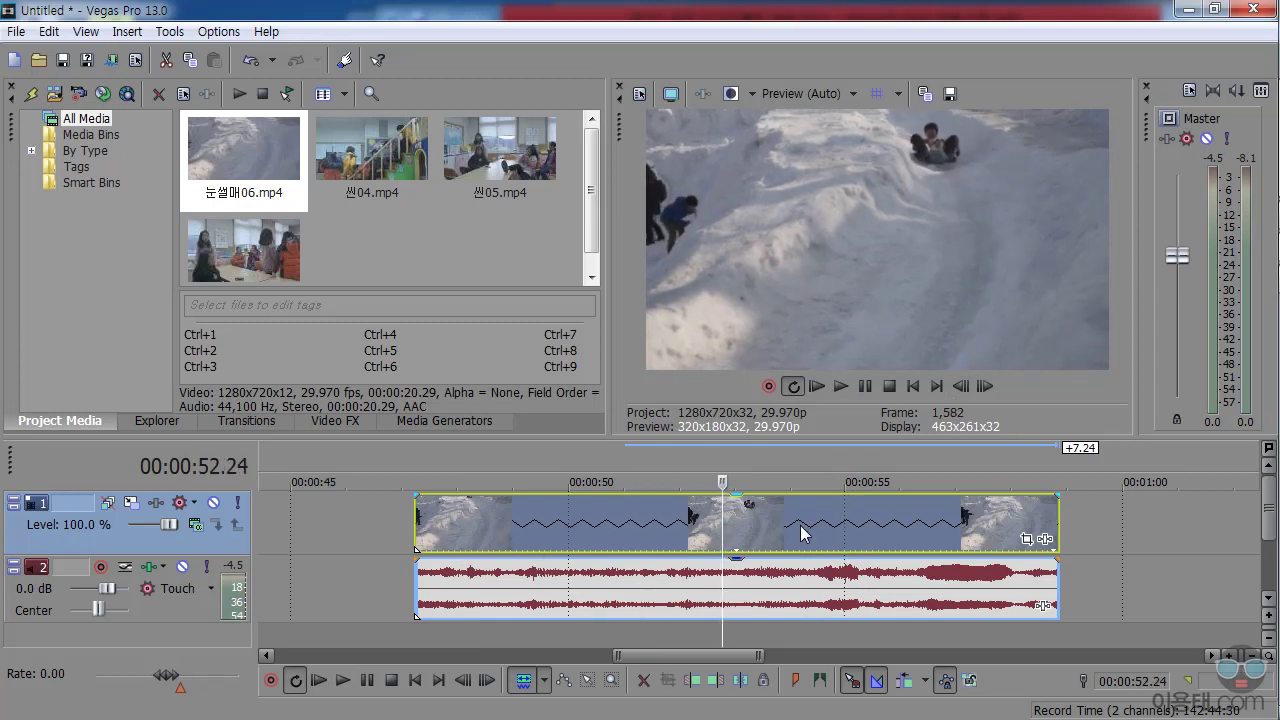
Step: Compress the sledding clip by about 10 seconds 20 frames with the Time Stretch/Compress Tool, down to about 1 second
{"action": "left_click", "coordinate": [546, 681]}
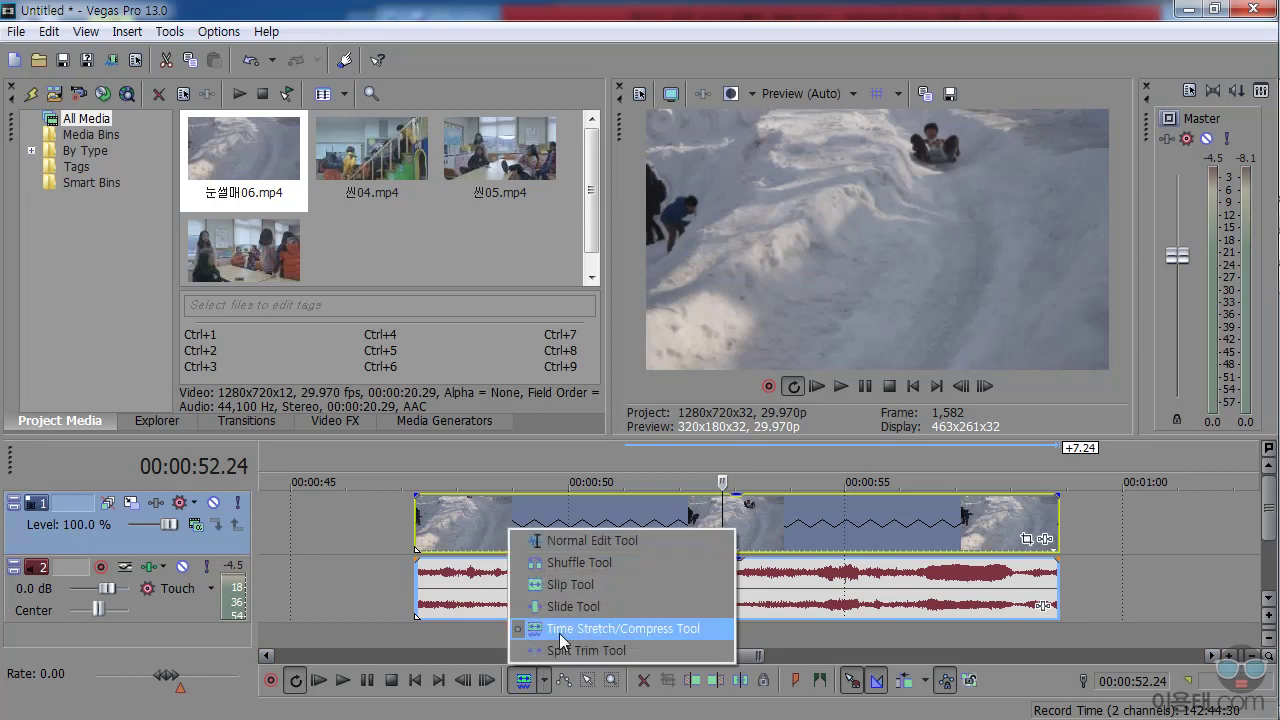
{"action": "left_click", "coordinate": [540, 628]}
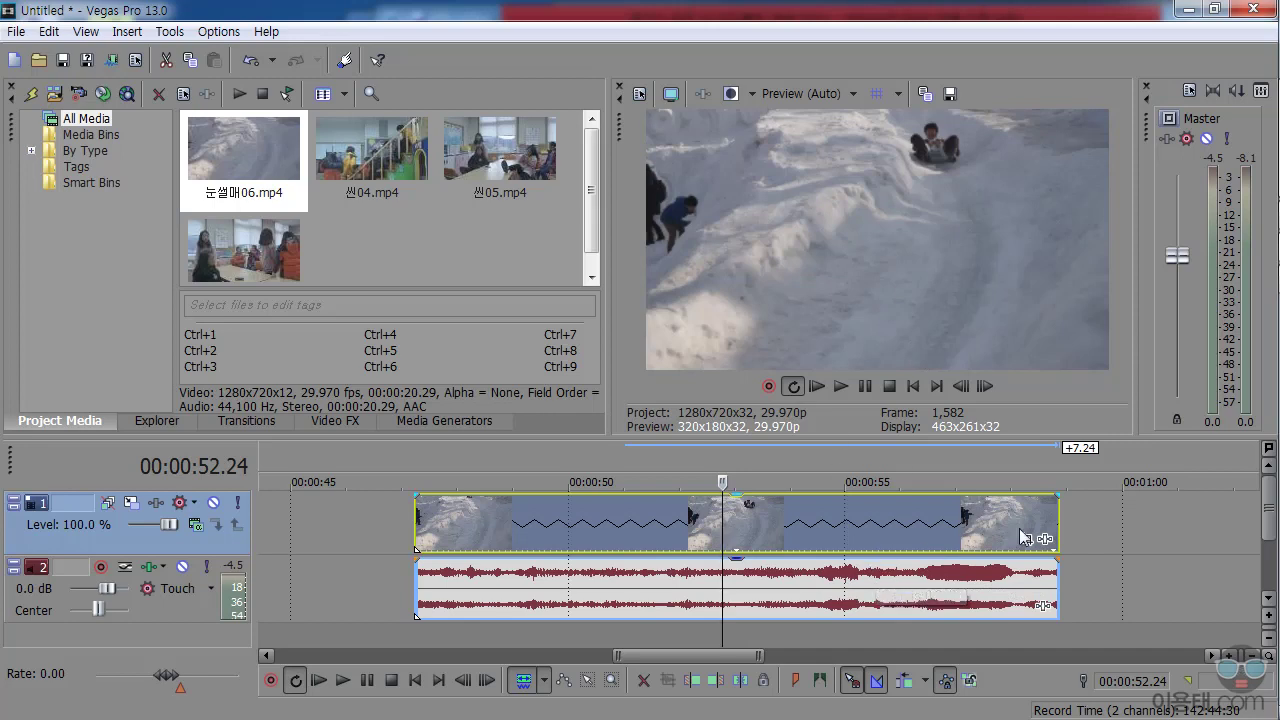
{"action": "left_click_drag", "start_coordinate": [1056, 522], "coordinate": [453, 524]}
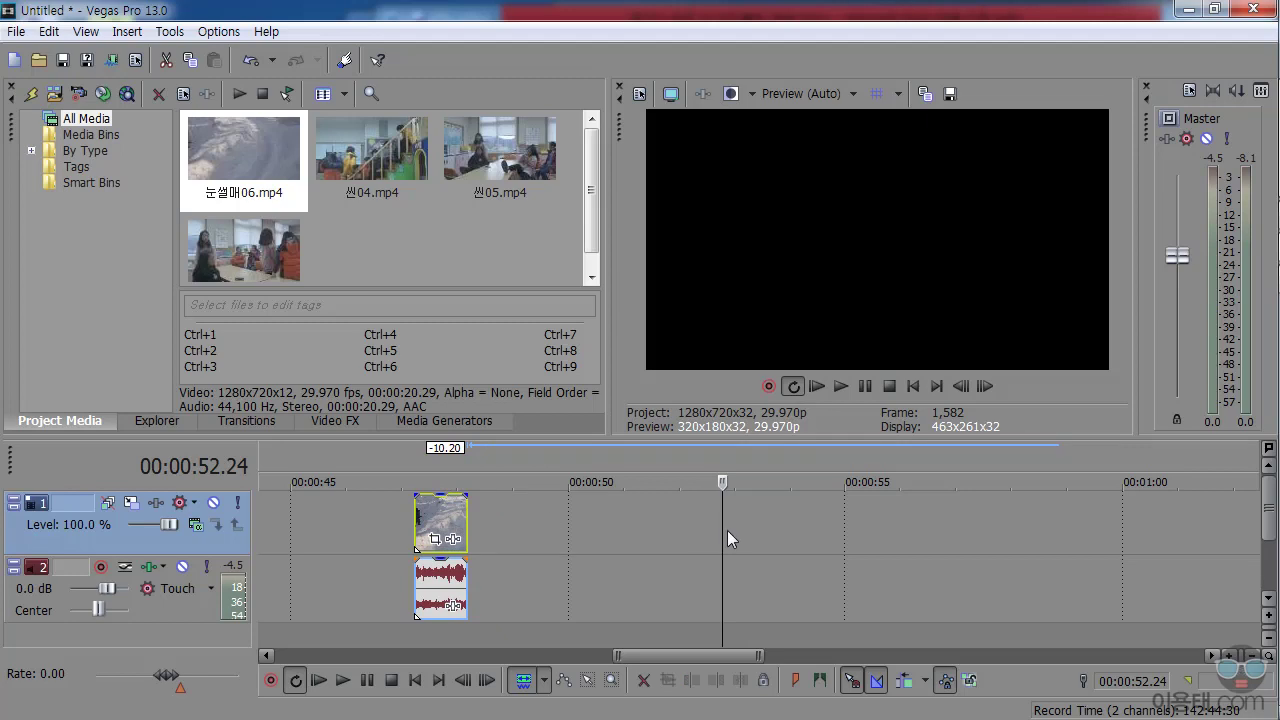
Step: Play the compressed sledding clip twice from 00:00:47.11 to check its fast motion
{"action": "left_click", "coordinate": [432, 500]}
{"action": "left_click", "coordinate": [422, 500]}
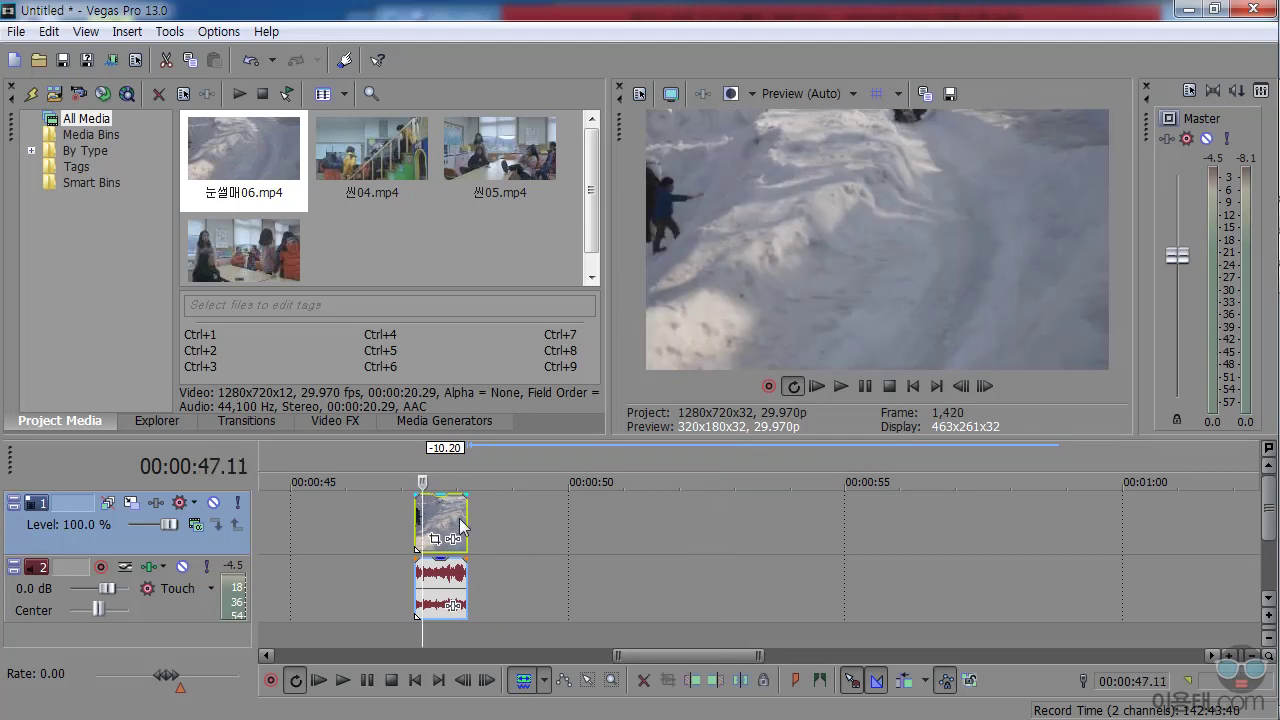
{"action": "key", "text": "space"}
{"action": "key", "text": "space"}
{"action": "key", "text": "space"}
{"action": "key", "text": "space"}
Step: Stretch the sledding clip's end by about 5 seconds 25 frames, and compress it back by 2 seconds 29 frames
{"action": "left_click", "coordinate": [546, 681]}
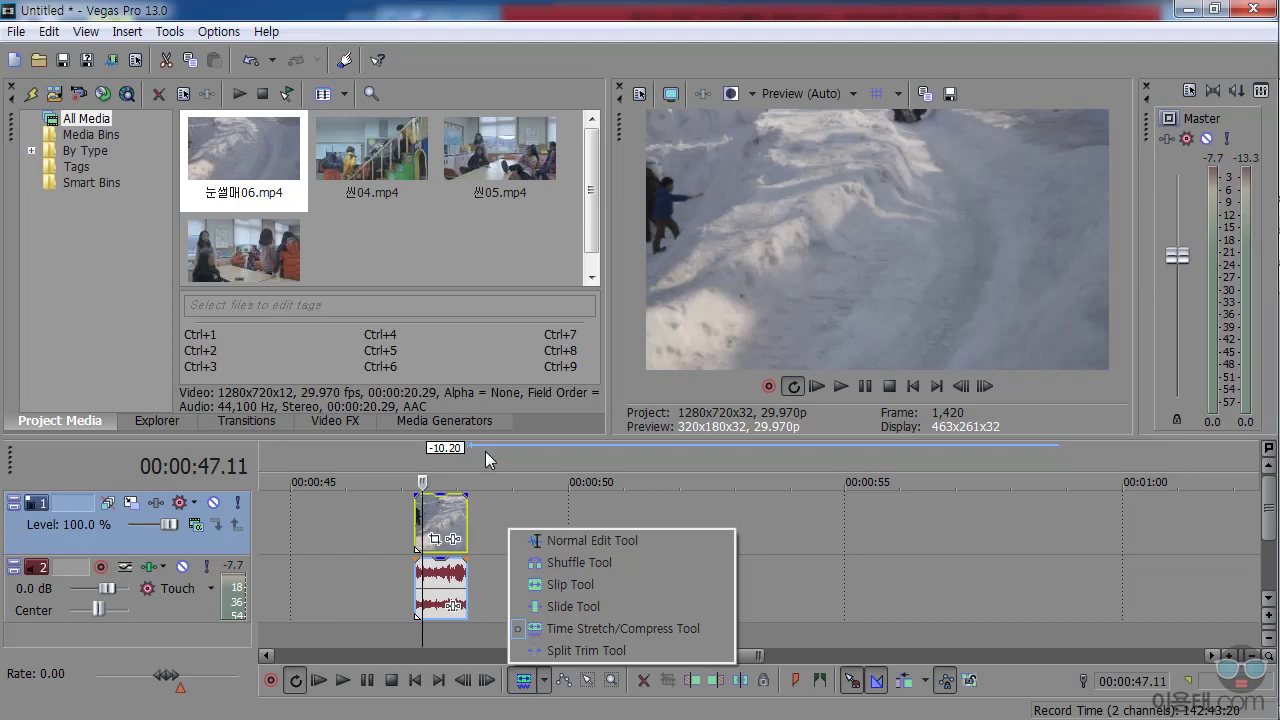
{"action": "left_click", "coordinate": [449, 462]}
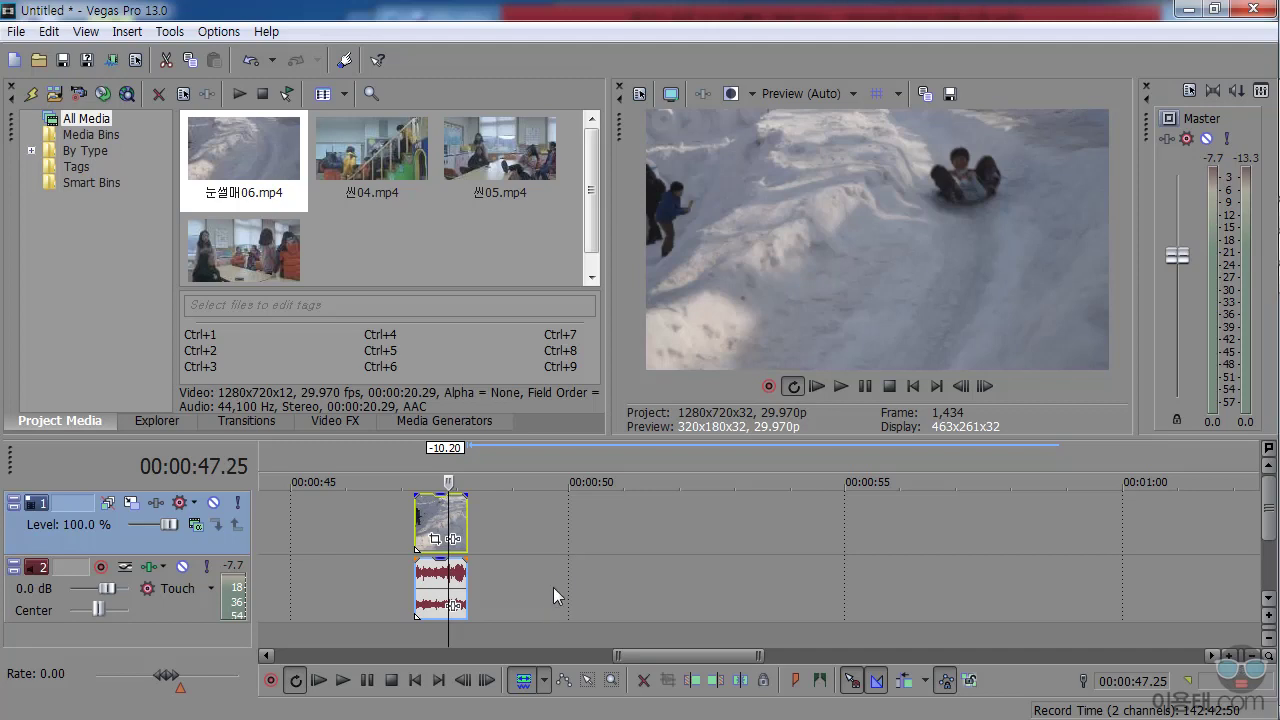
{"action": "left_click_drag", "start_coordinate": [465, 535], "coordinate": [789, 538]}
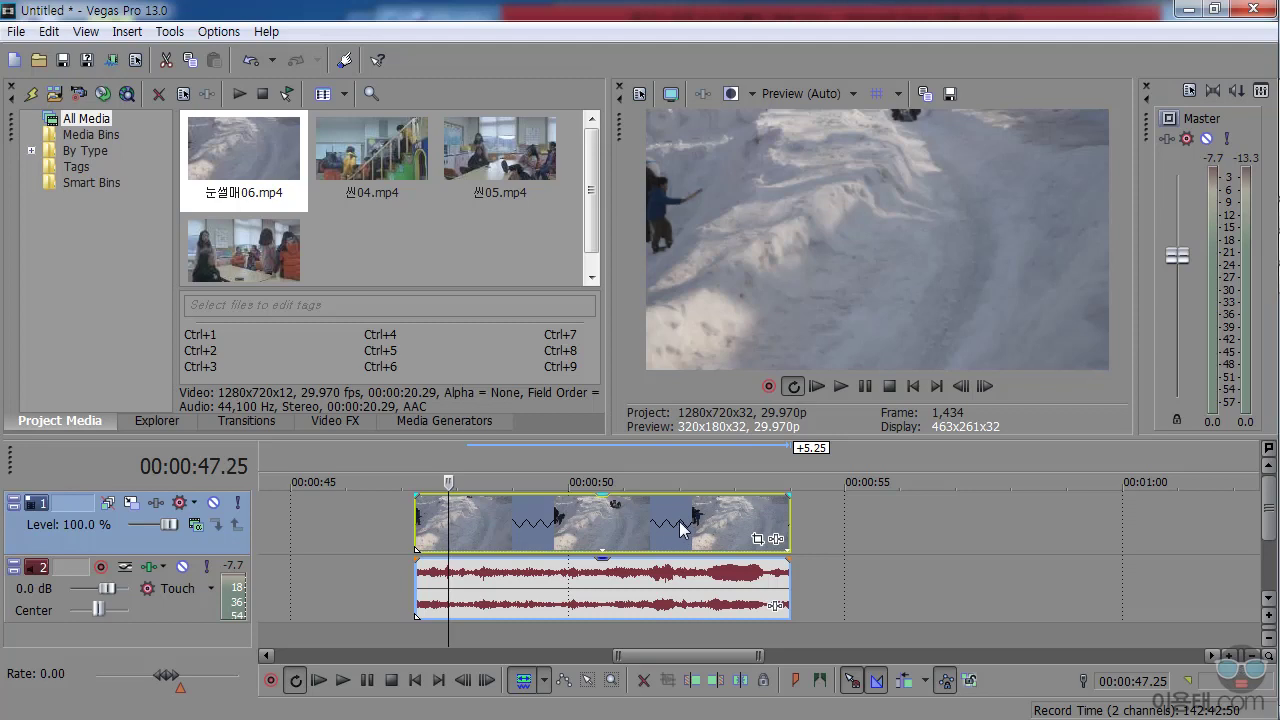
{"action": "left_click_drag", "start_coordinate": [790, 518], "coordinate": [626, 524]}
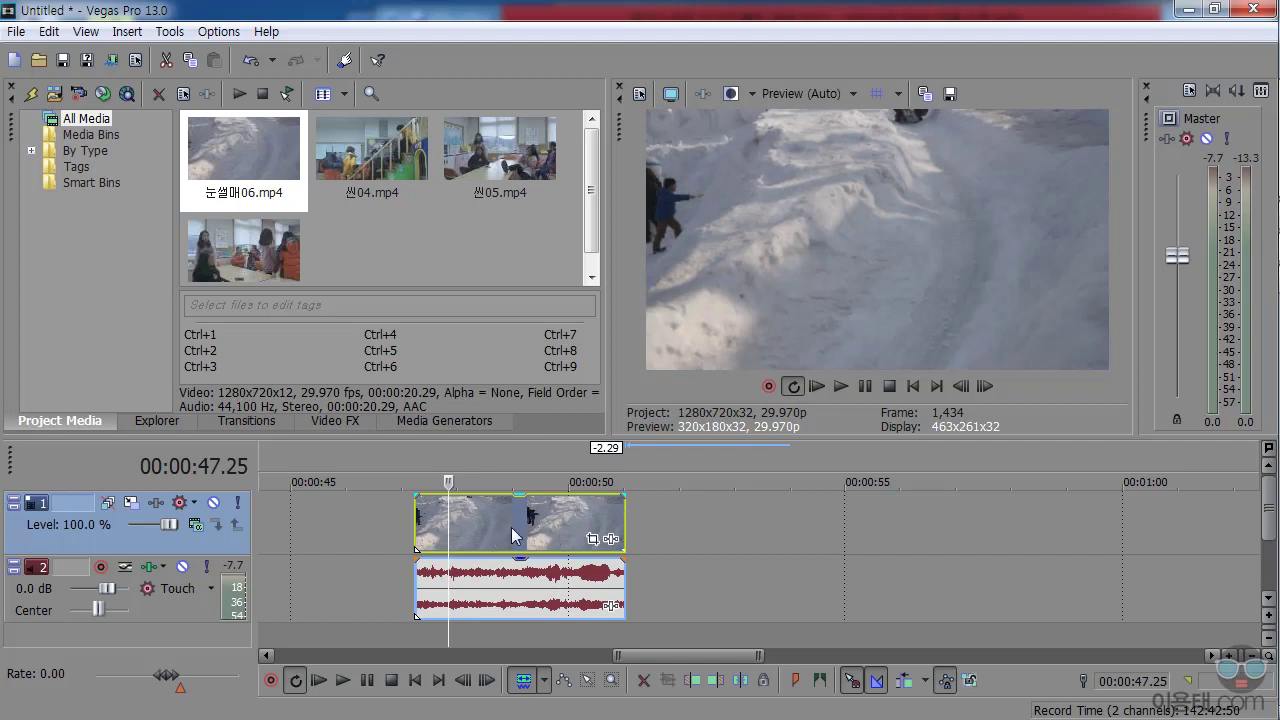
Step: Open the sledding clip's video event properties, examine its playback rate and resample settings, and close them
{"action": "right_click", "coordinate": [573, 518]}
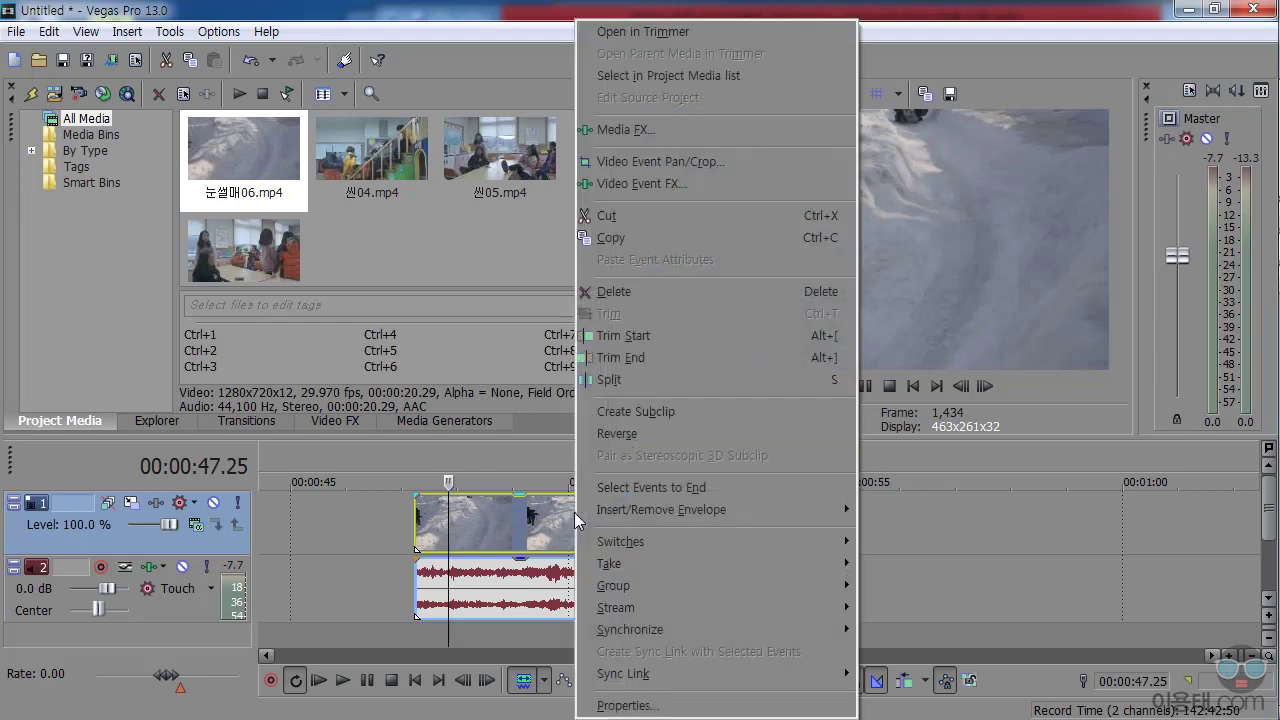
{"action": "left_click", "coordinate": [664, 706]}
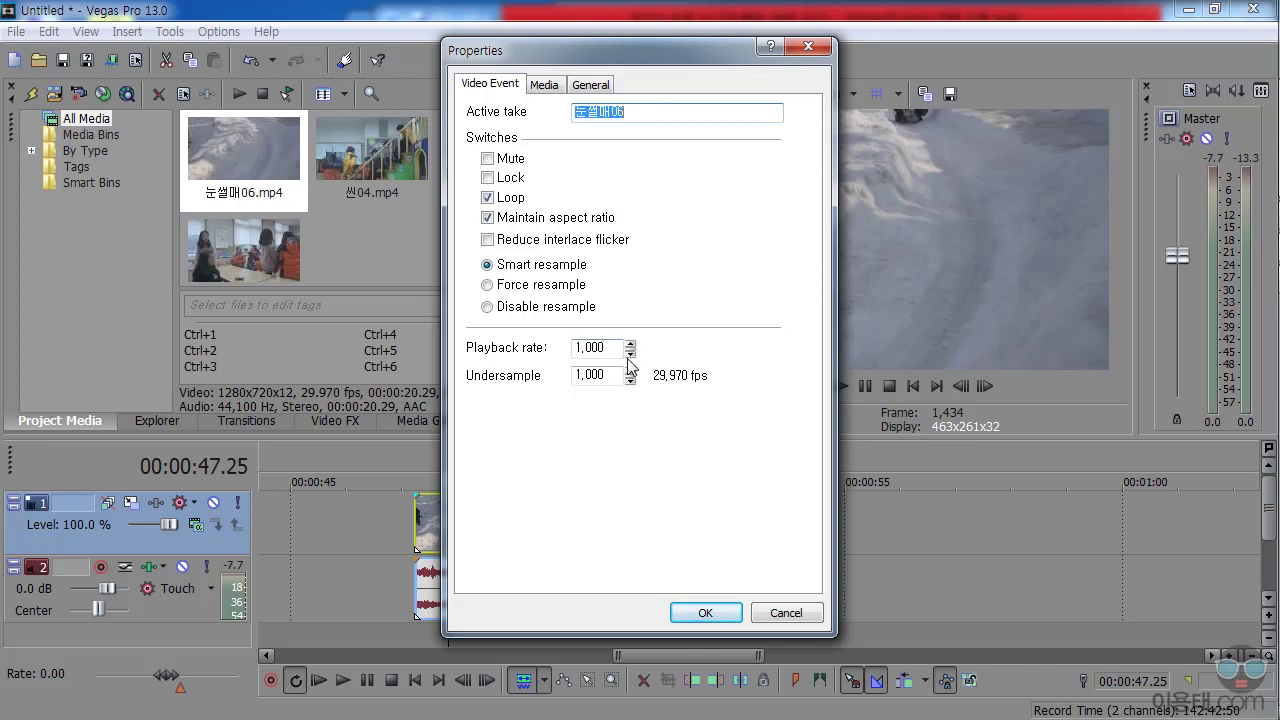
{"action": "left_click", "coordinate": [705, 610]}
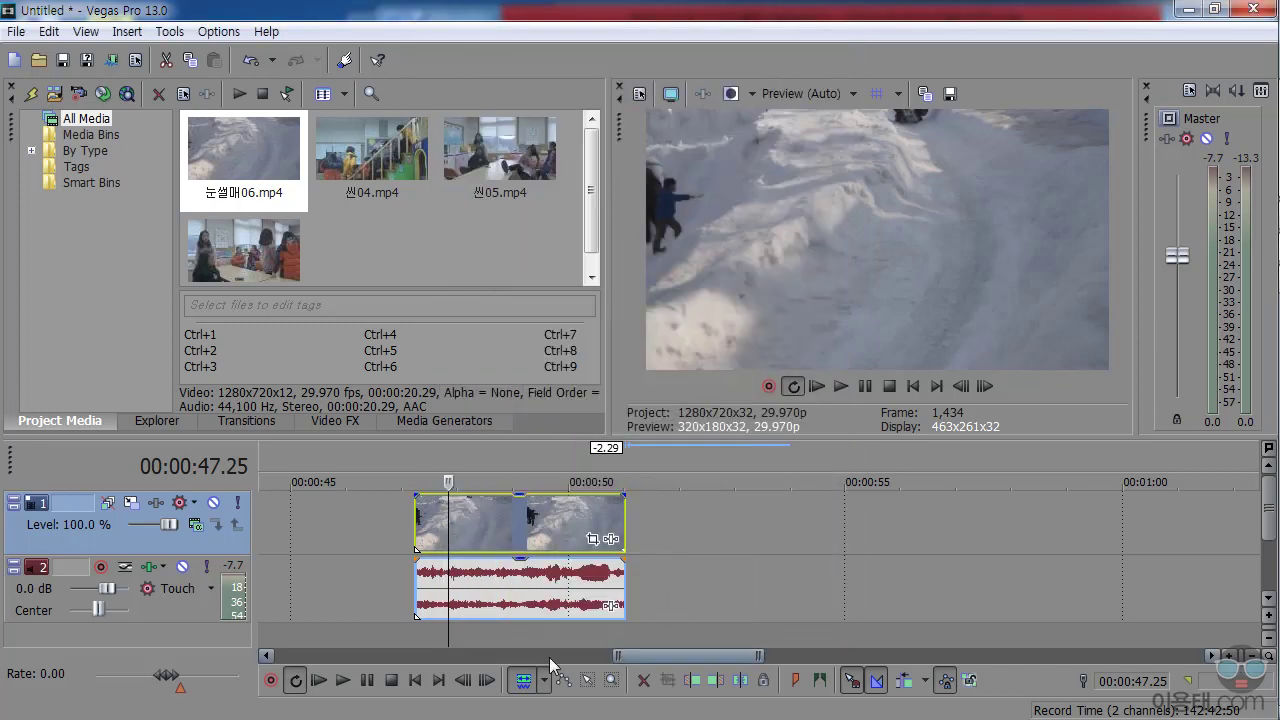
Step: Switch from Time Stretch/Compress to the Normal Edit Tool and try it on the sledding clip's start edge without changing the clip's length
{"action": "left_click", "coordinate": [543, 681]}
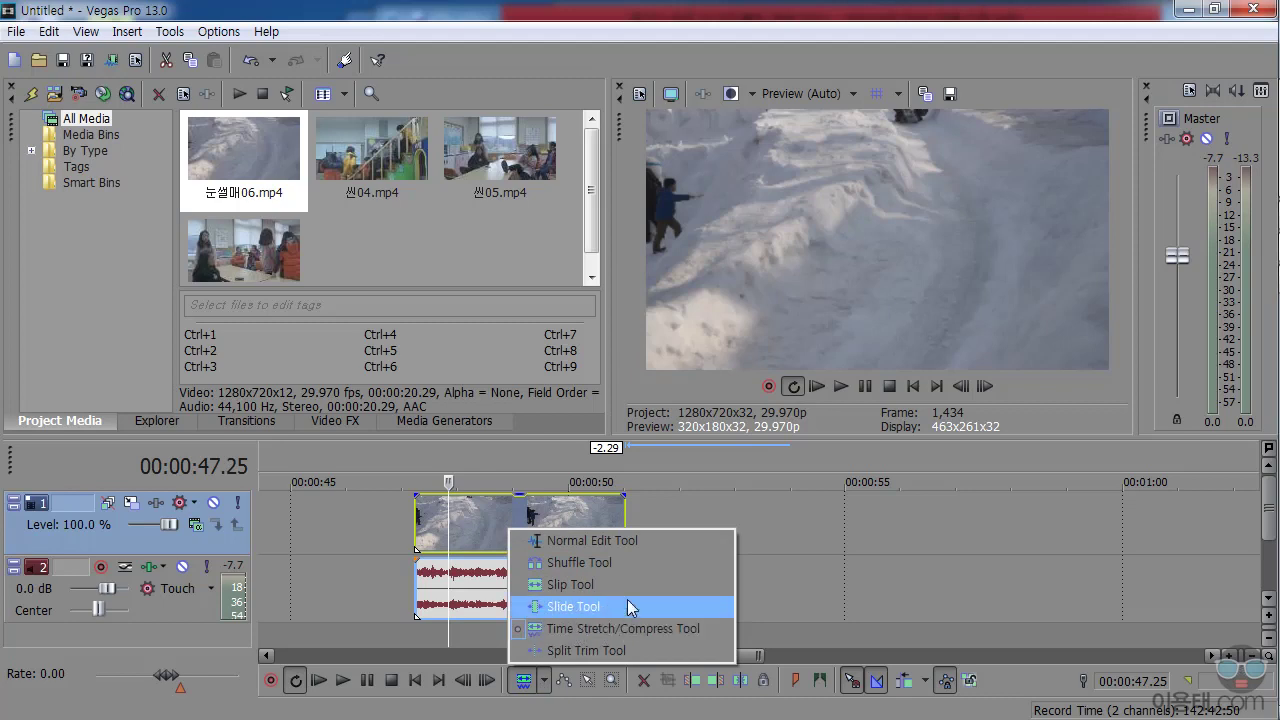
{"action": "left_click", "coordinate": [643, 542]}
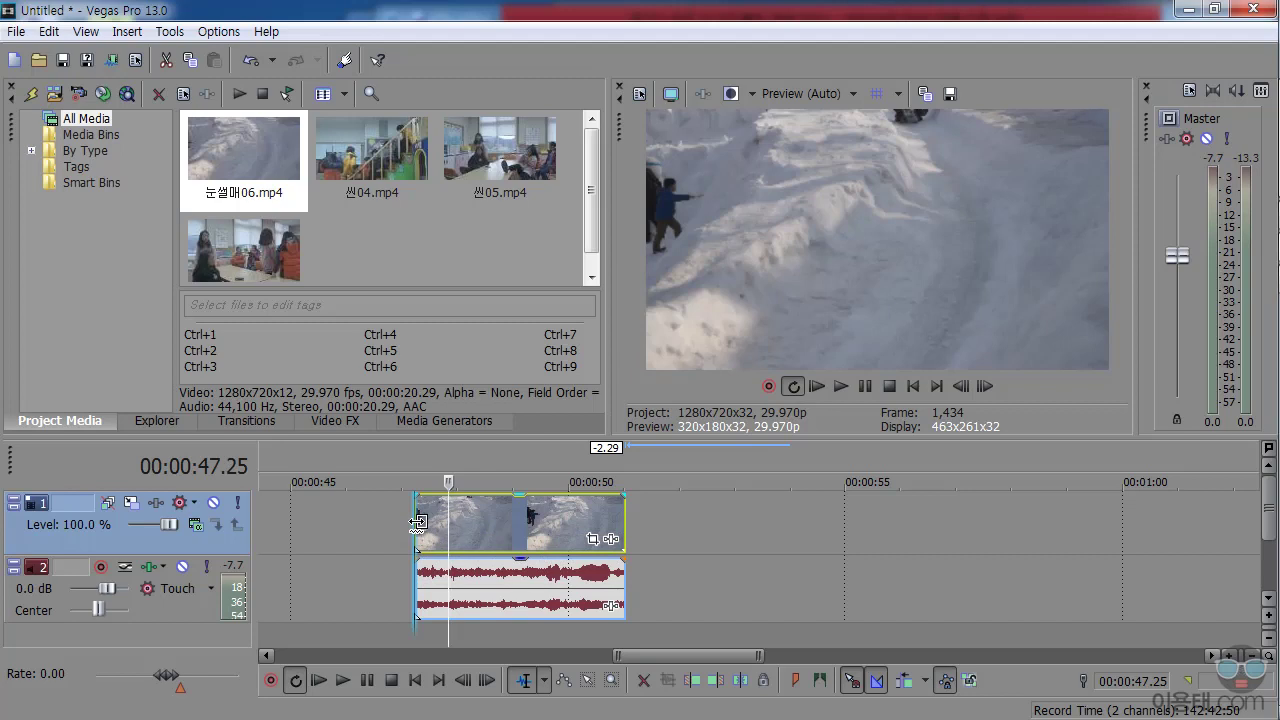
{"action": "mouse_move", "coordinate": [417, 521]}
{"action": "left_mouse_down"}
{"action": "mouse_move", "coordinate": [268, 522]}
{"action": "mouse_move", "coordinate": [517, 525]}
{"action": "mouse_move", "coordinate": [343, 524]}
{"action": "mouse_move", "coordinate": [437, 523]}
{"action": "mouse_move", "coordinate": [386, 523]}
{"action": "mouse_move", "coordinate": [417, 531]}
{"action": "left_mouse_up"}
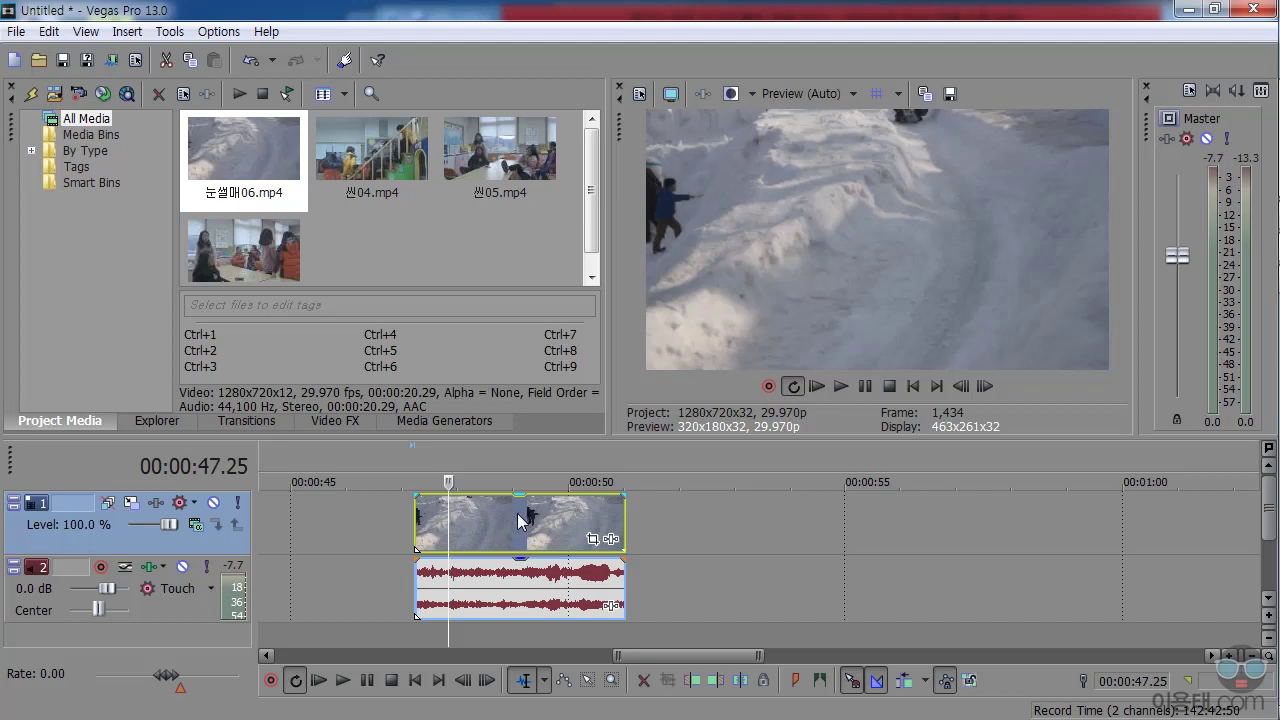
Step: Split the sledding clip shortly before 00:00:50 with the Split Trim Tool
{"action": "left_click", "coordinate": [545, 681]}
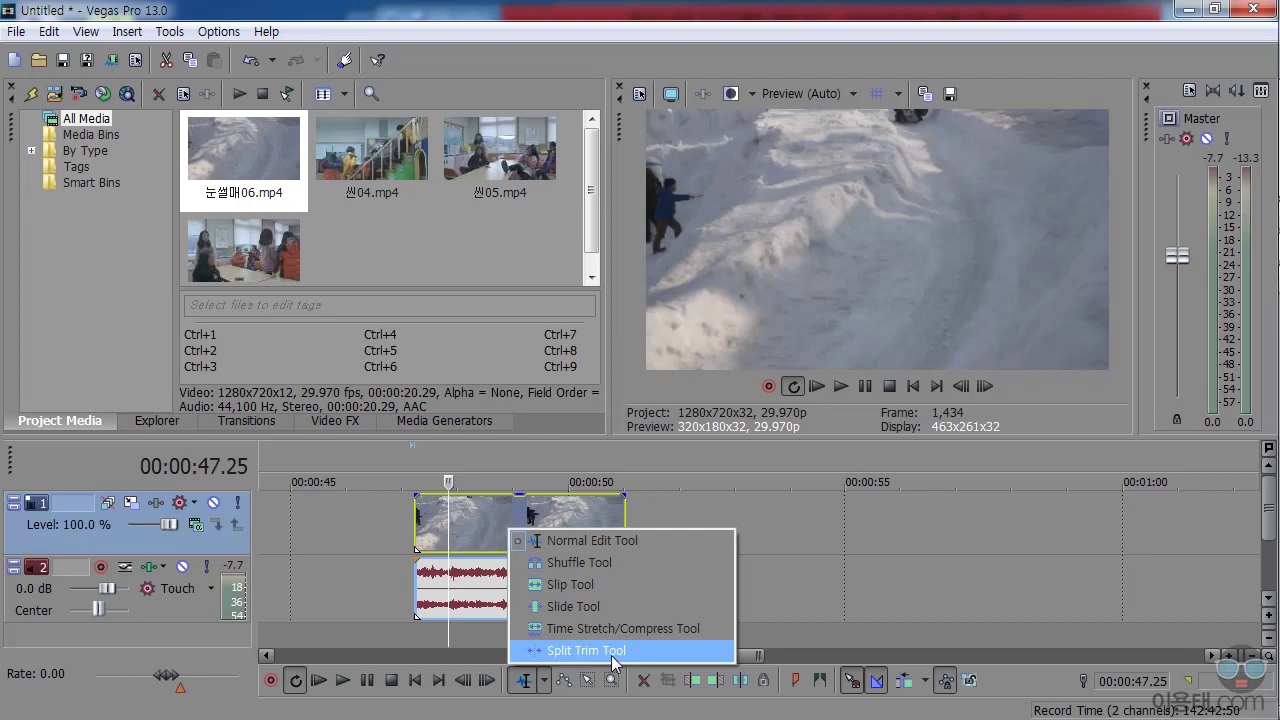
{"action": "left_click", "coordinate": [561, 651]}
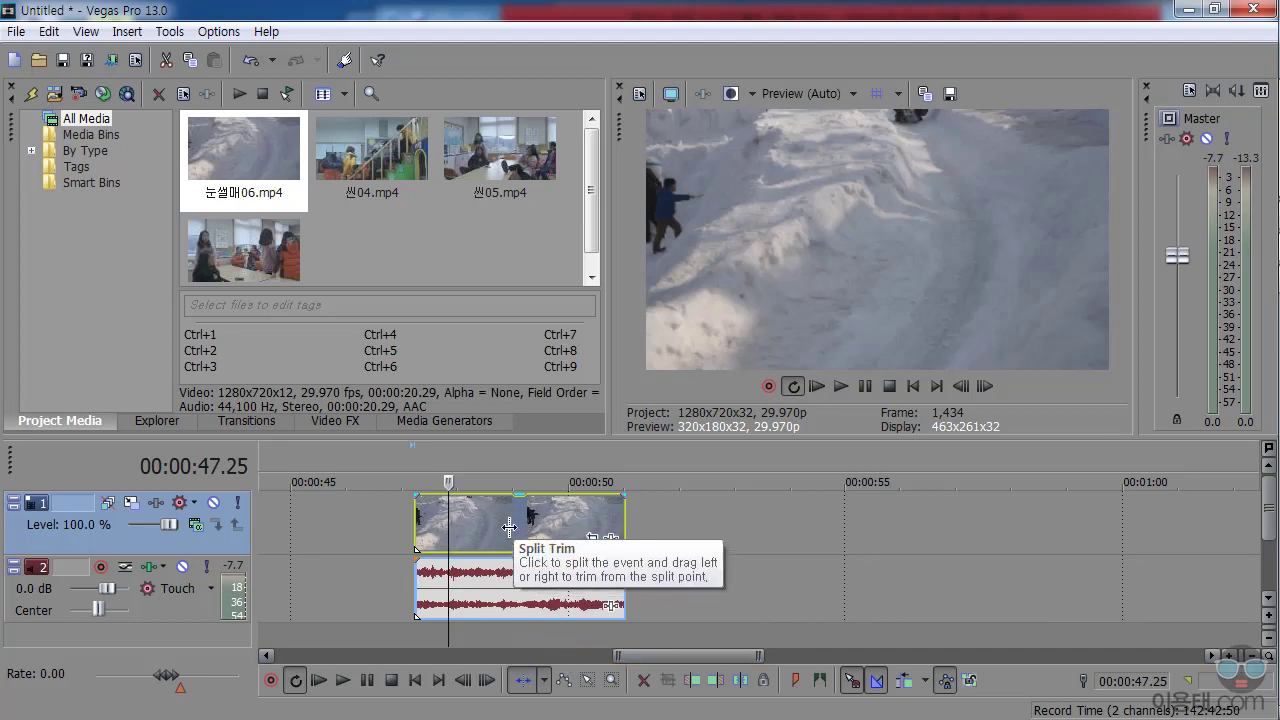
{"action": "left_click", "coordinate": [525, 600]}
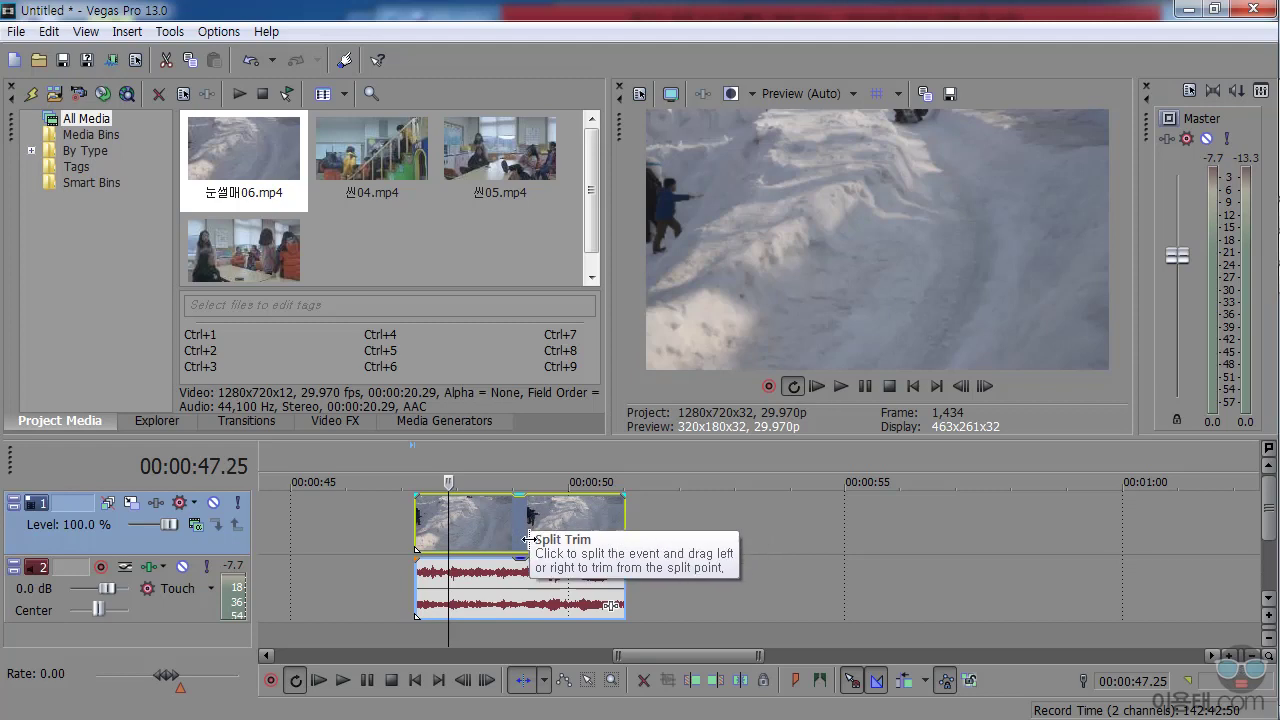
{"action": "left_click", "coordinate": [542, 520]}
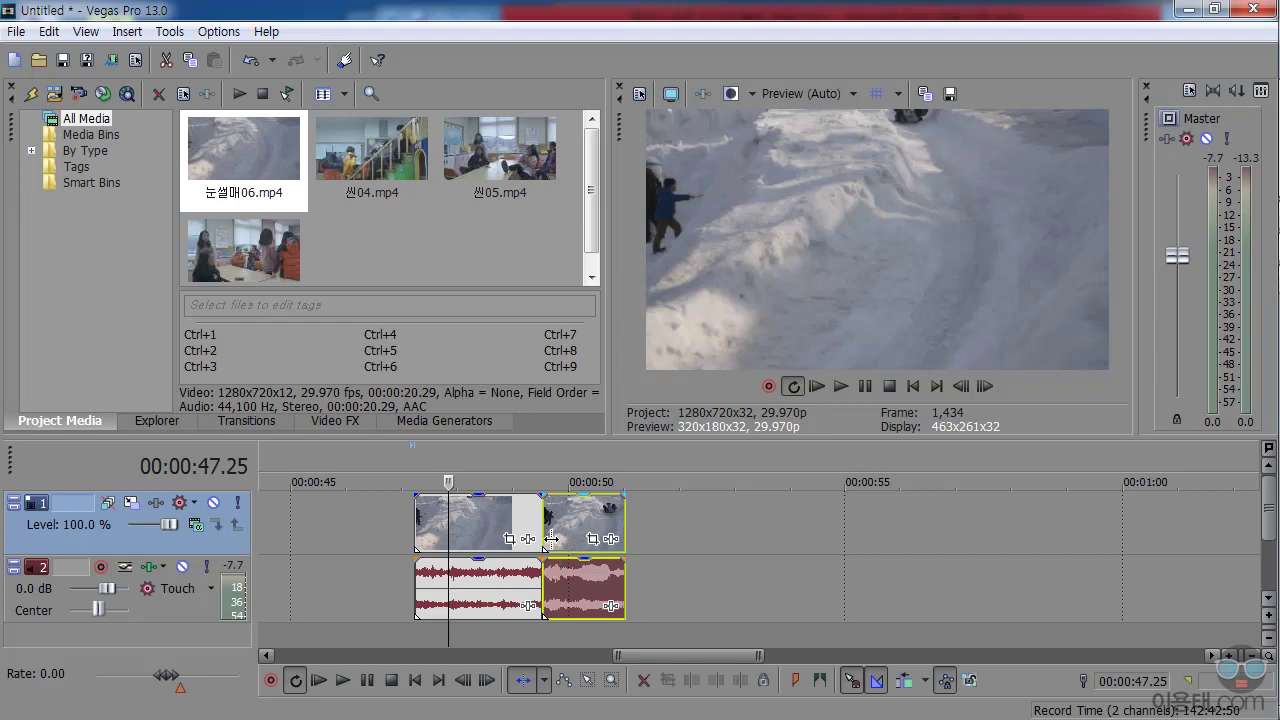
{"action": "left_click", "coordinate": [583, 540]}
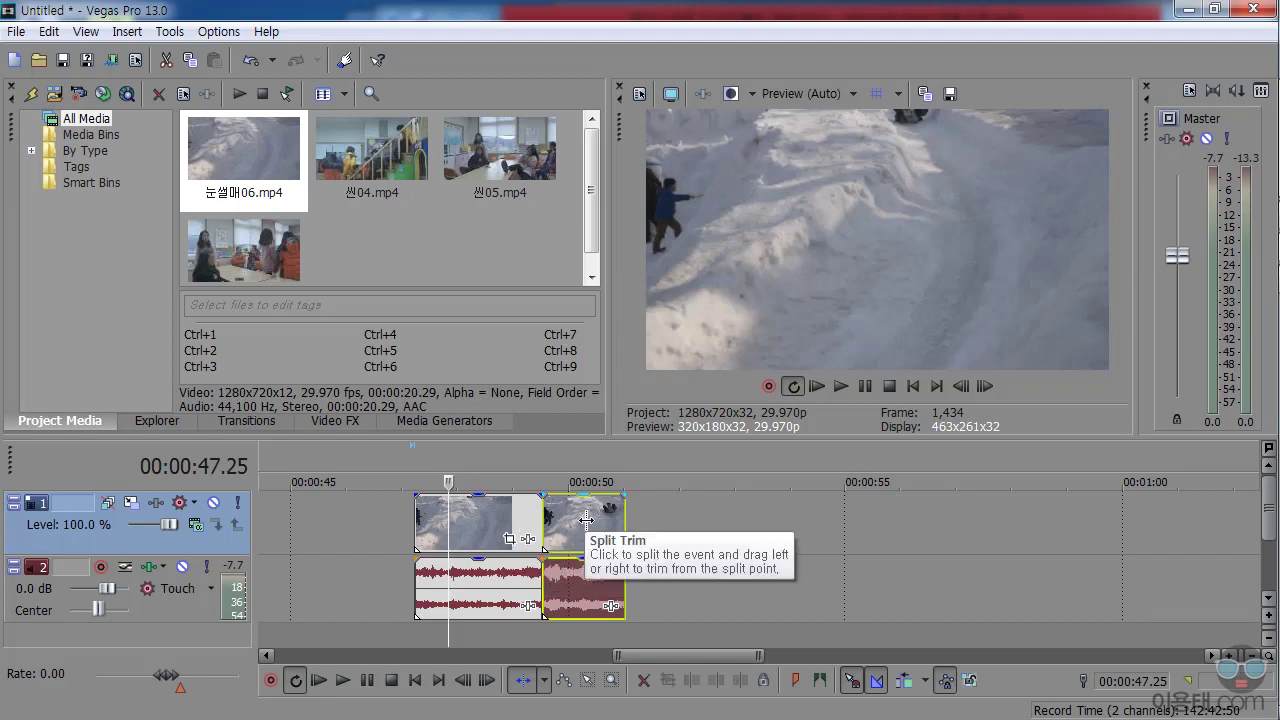
Step: Move the sledding clip's split-off second part about 1 second 19 frames later, and back toward the first part, with the Normal Edit Tool
{"action": "left_click", "coordinate": [544, 680]}
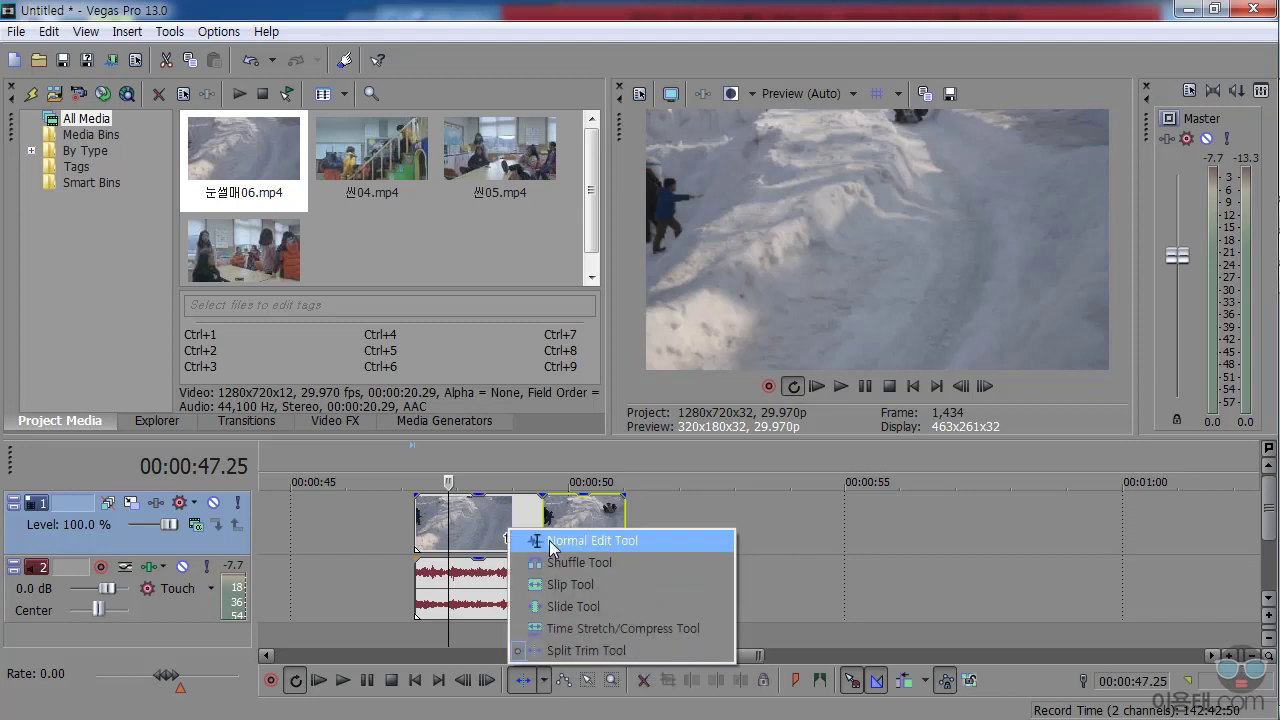
{"action": "left_click", "coordinate": [549, 540]}
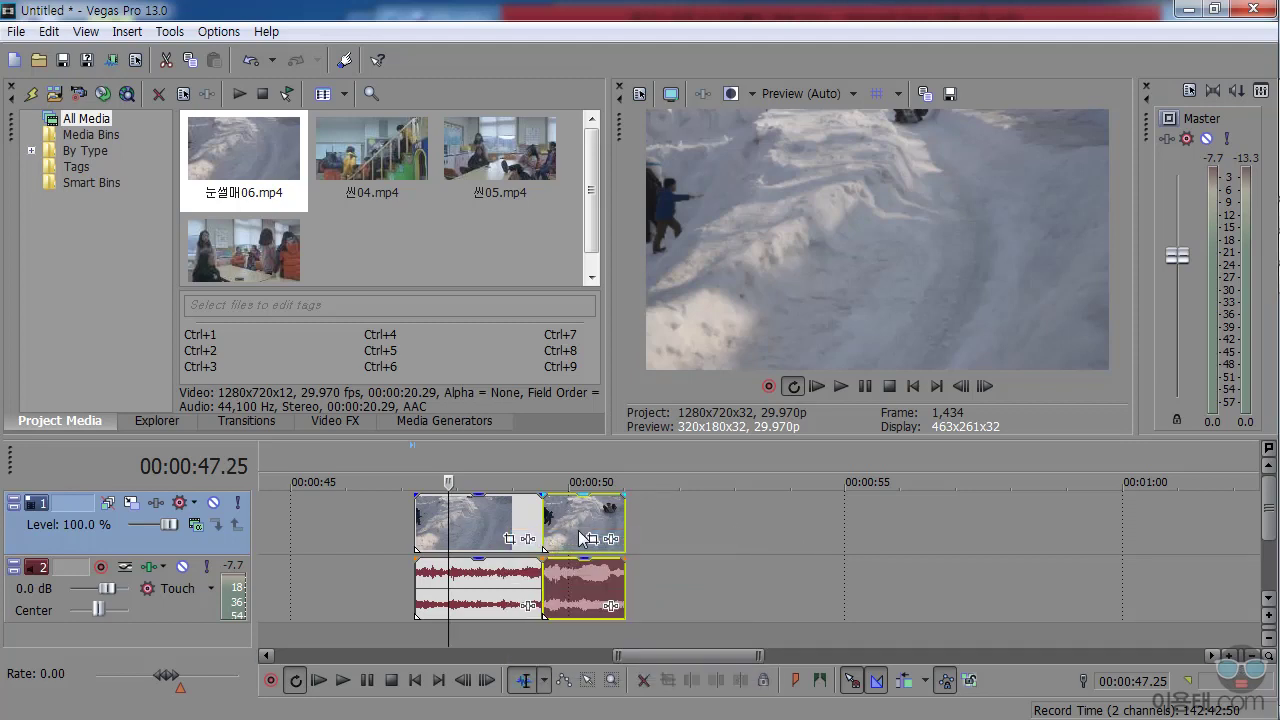
{"action": "mouse_move", "coordinate": [576, 520]}
{"action": "left_mouse_down"}
{"action": "mouse_move", "coordinate": [661, 516]}
{"action": "mouse_move", "coordinate": [590, 514]}
{"action": "mouse_move", "coordinate": [693, 530]}
{"action": "mouse_move", "coordinate": [578, 530]}
{"action": "left_mouse_up"}
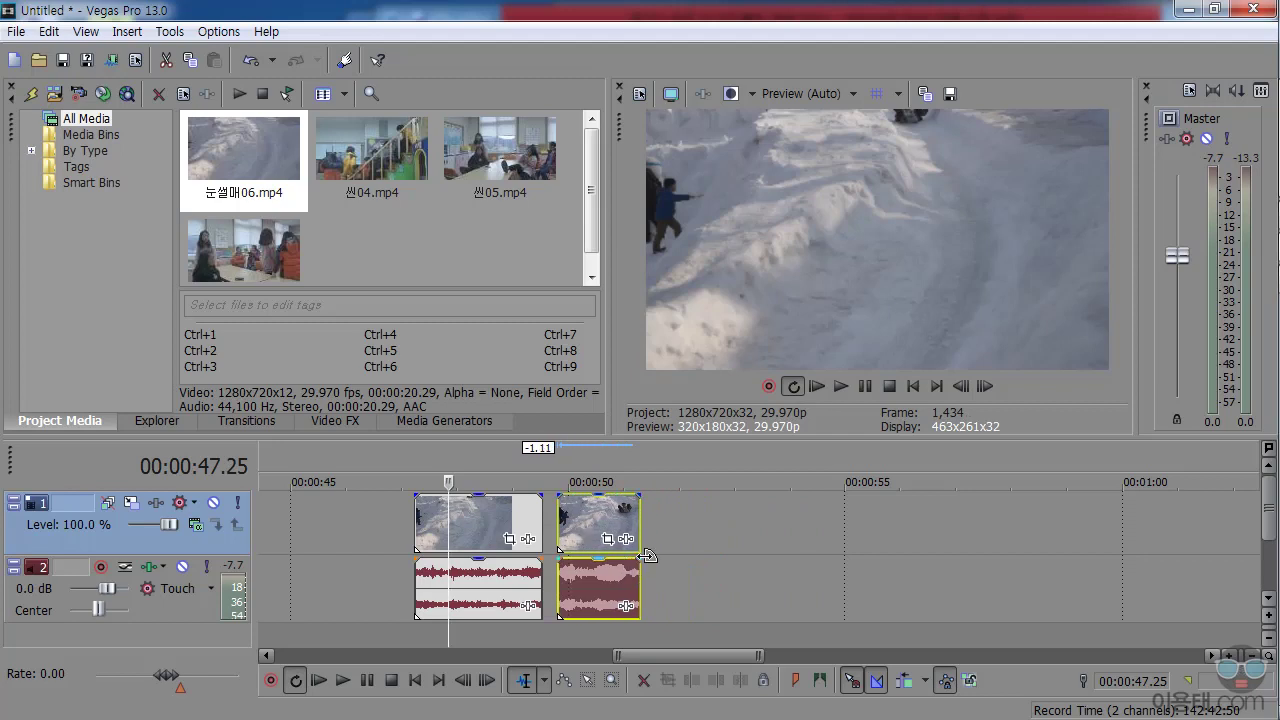
Step: Undo the moves of the second part and the split of the sledding clip
{"action": "key", "text": "ctrl+z"}
{"action": "key", "text": "ctrl+z"}
{"action": "key", "text": "ctrl+z"}
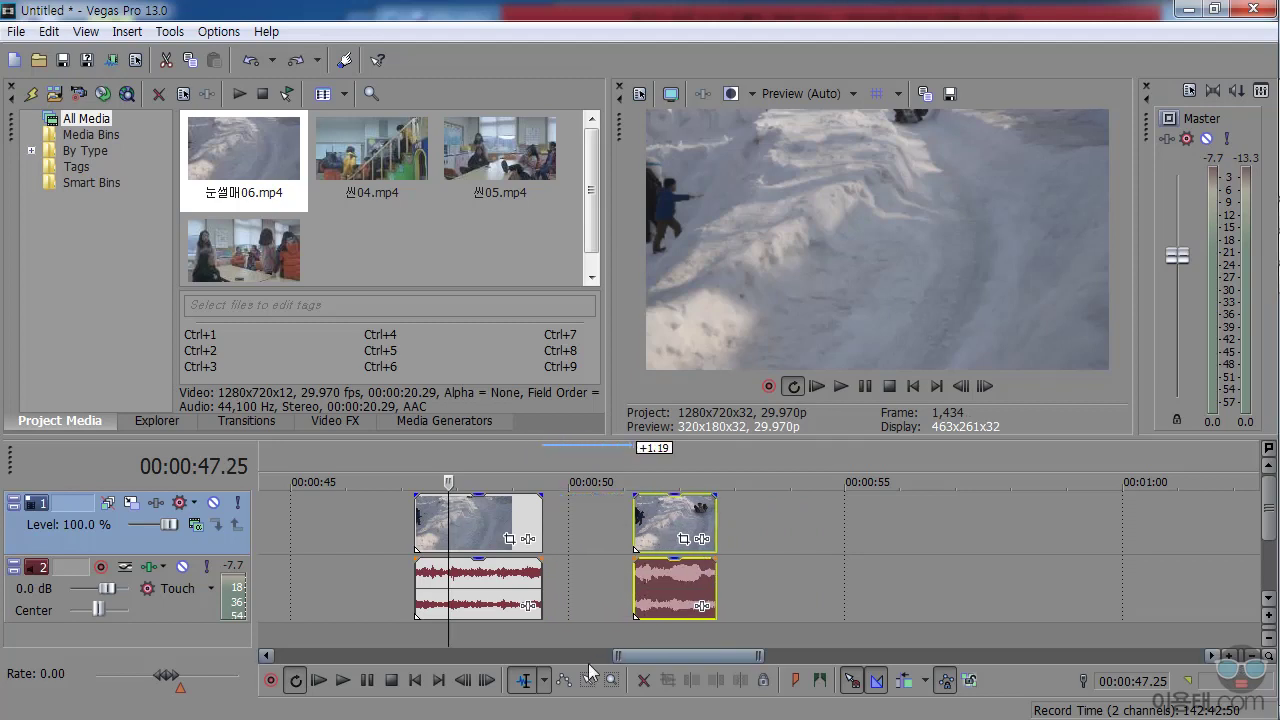
Step: Place the playhead at 00:00:48.21 and split the sledding clip there with the Split command
{"action": "left_click", "coordinate": [545, 681]}
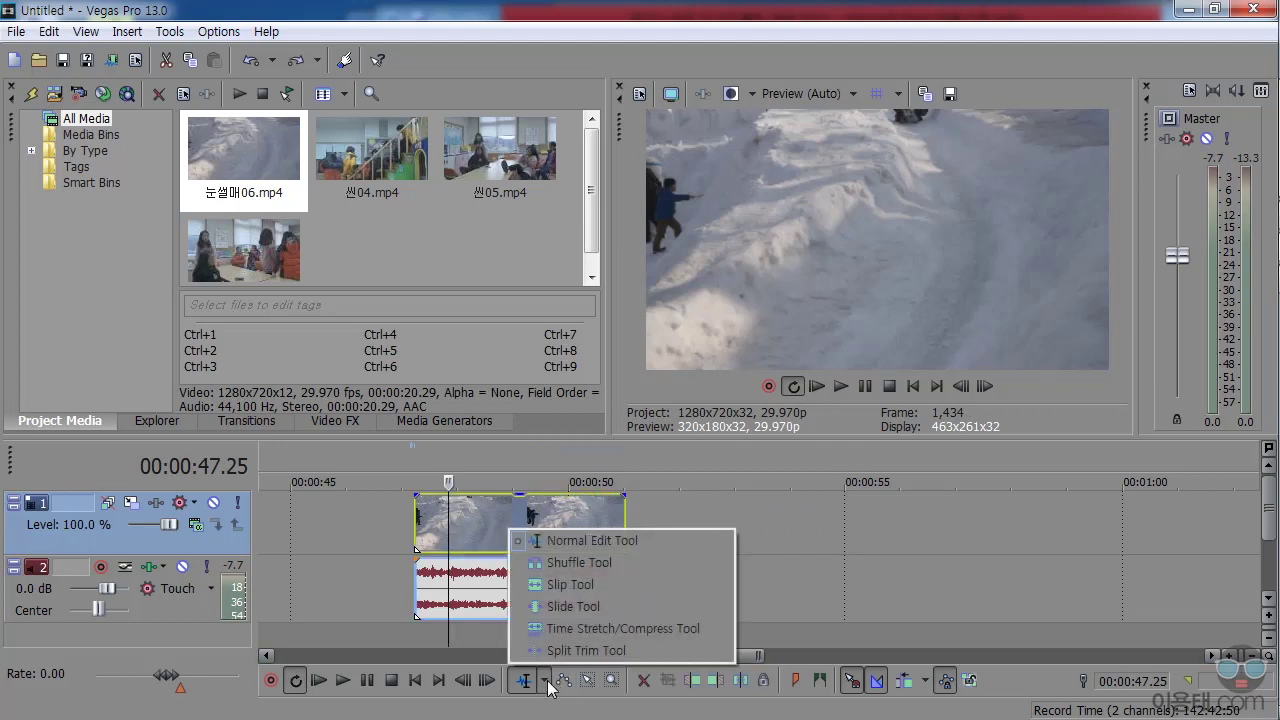
{"action": "left_click", "coordinate": [535, 450]}
{"action": "left_click_drag", "start_coordinate": [533, 523], "coordinate": [496, 520]}
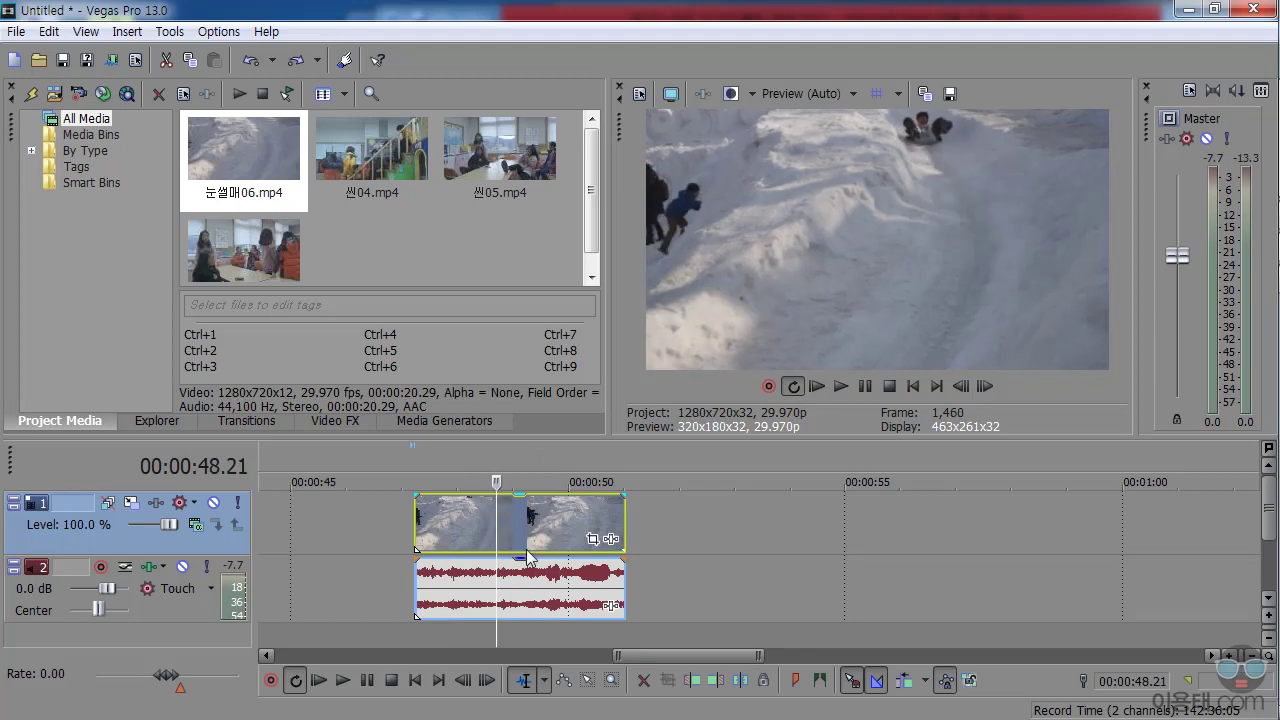
{"action": "key", "text": "s"}
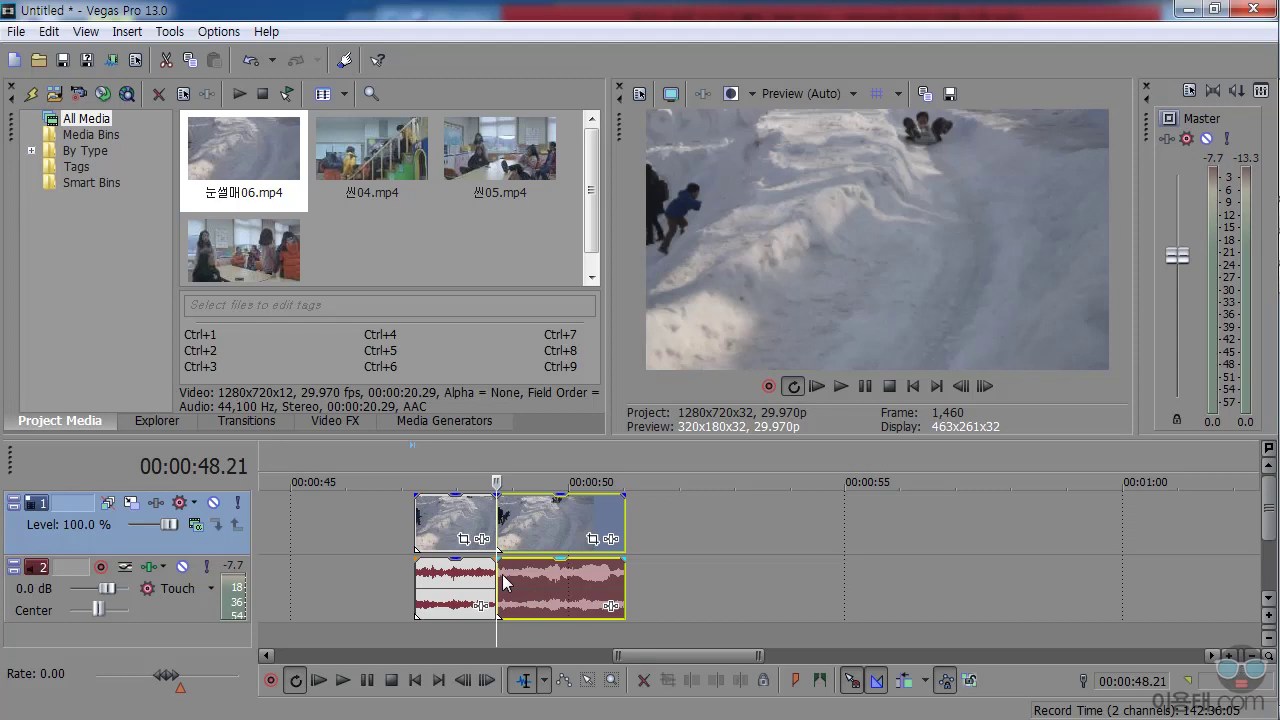
Step: Review the list of edit tools, keep the Normal Edit Tool, and place the playhead at 00:00:49.25
{"action": "left_click", "coordinate": [543, 676]}
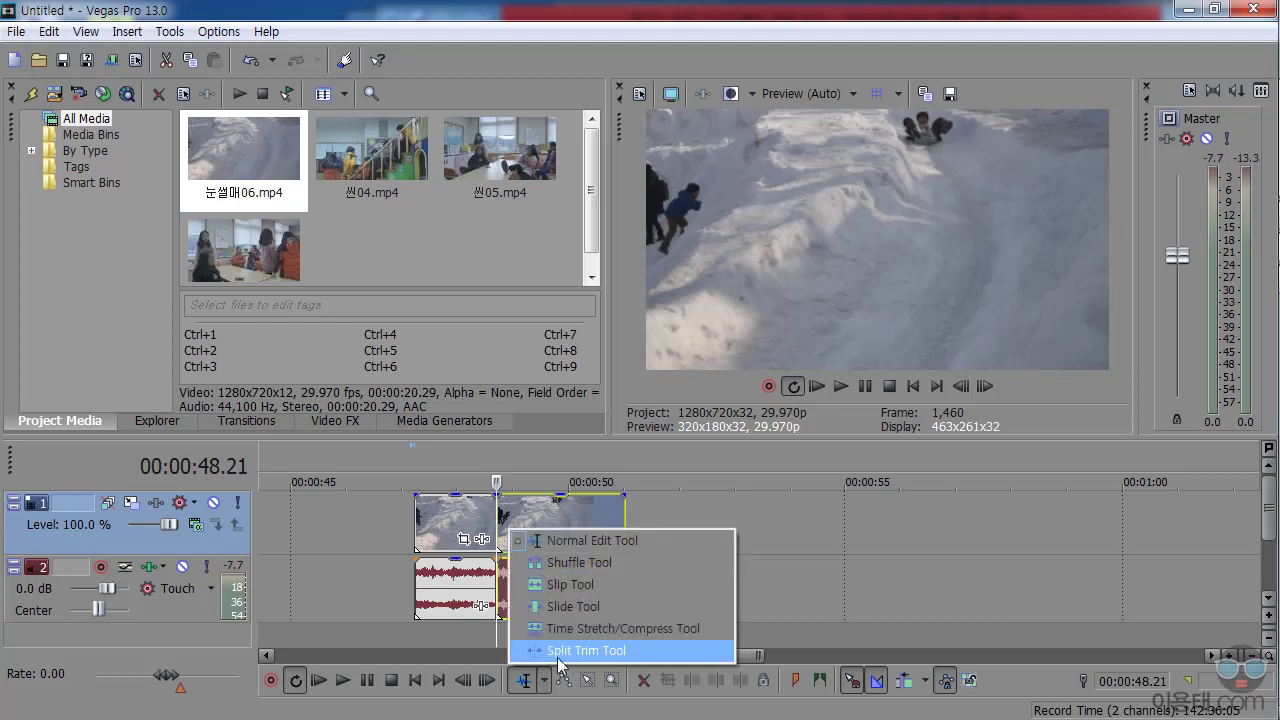
{"action": "left_click", "coordinate": [559, 448]}
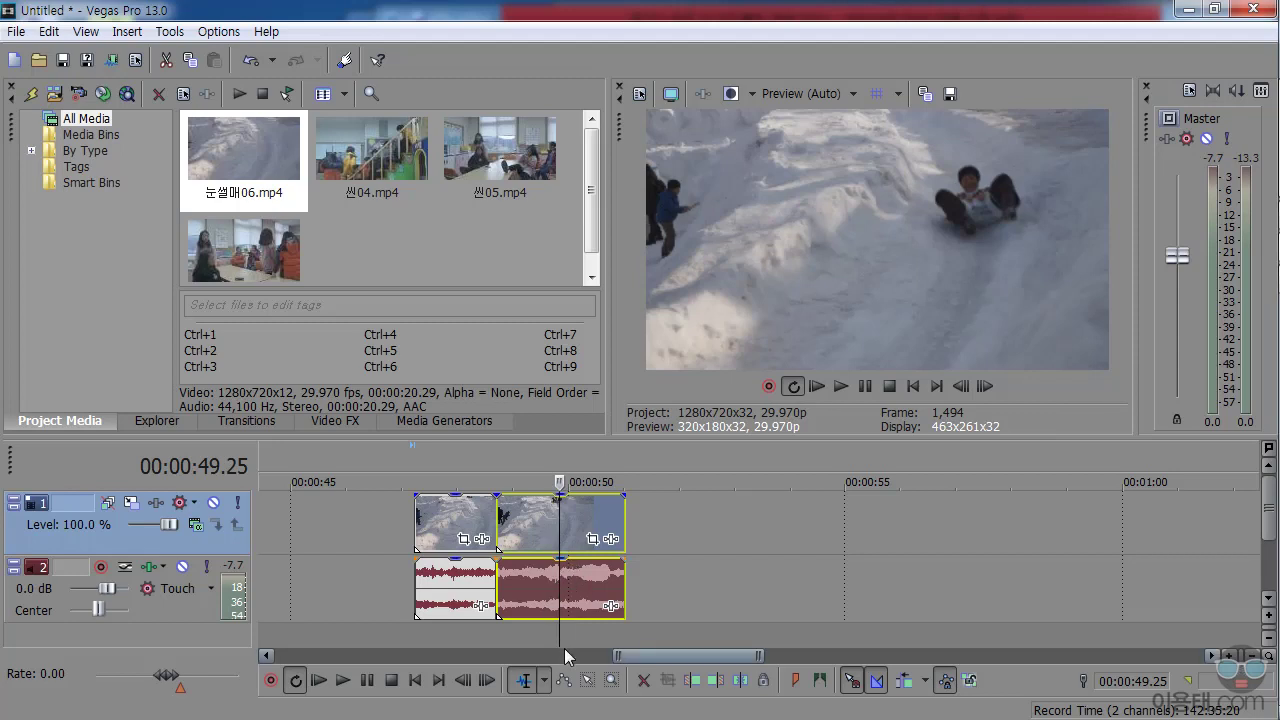
{"action": "left_click", "coordinate": [547, 683]}
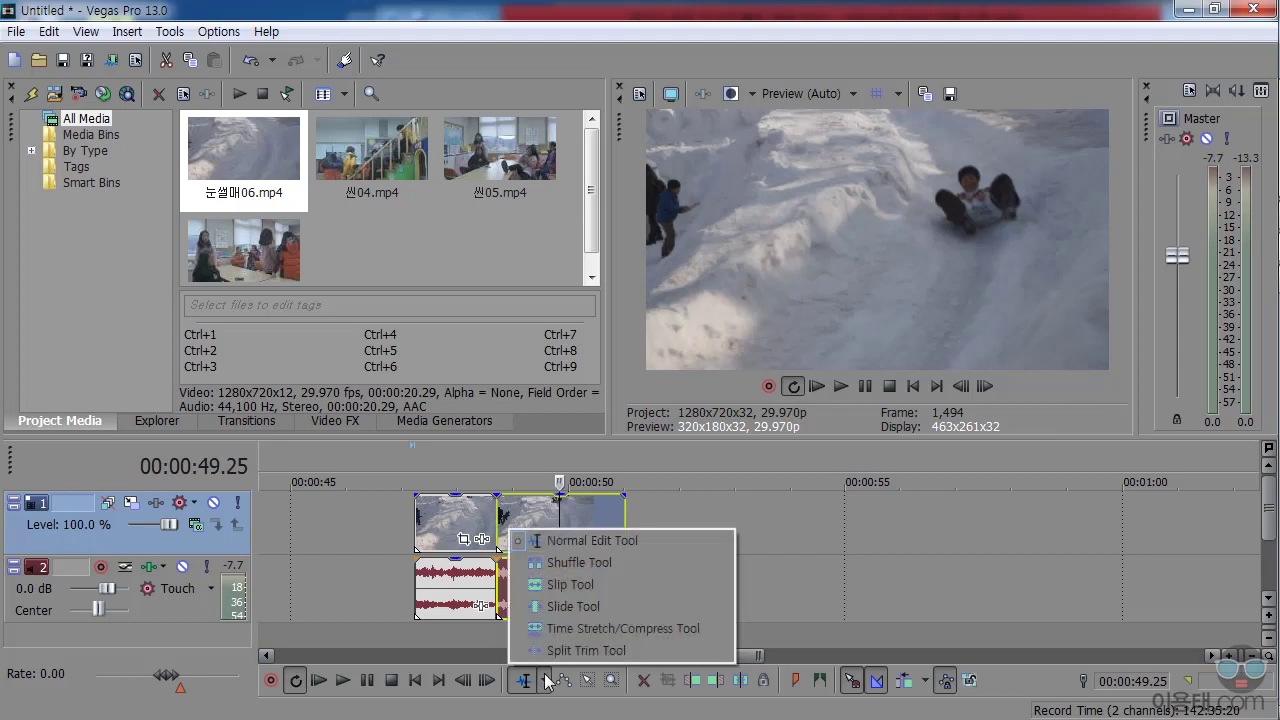
{"action": "left_click", "coordinate": [585, 545]}
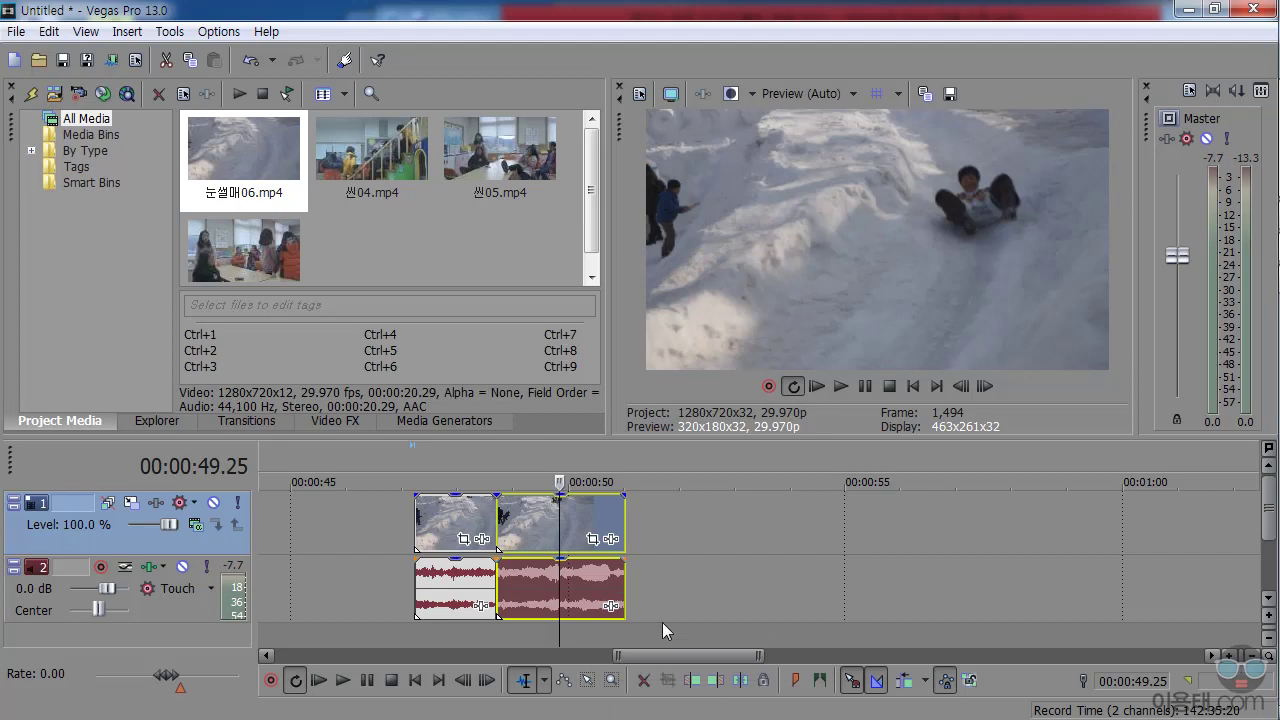
Step: Use the Selection Edit Tool to deselect the clips and box-select the second part of the split sledding clip
{"action": "left_click", "coordinate": [588, 680]}
{"action": "left_click_drag", "start_coordinate": [658, 630], "coordinate": [559, 527]}
{"action": "left_click_drag", "start_coordinate": [684, 525], "coordinate": [757, 593]}
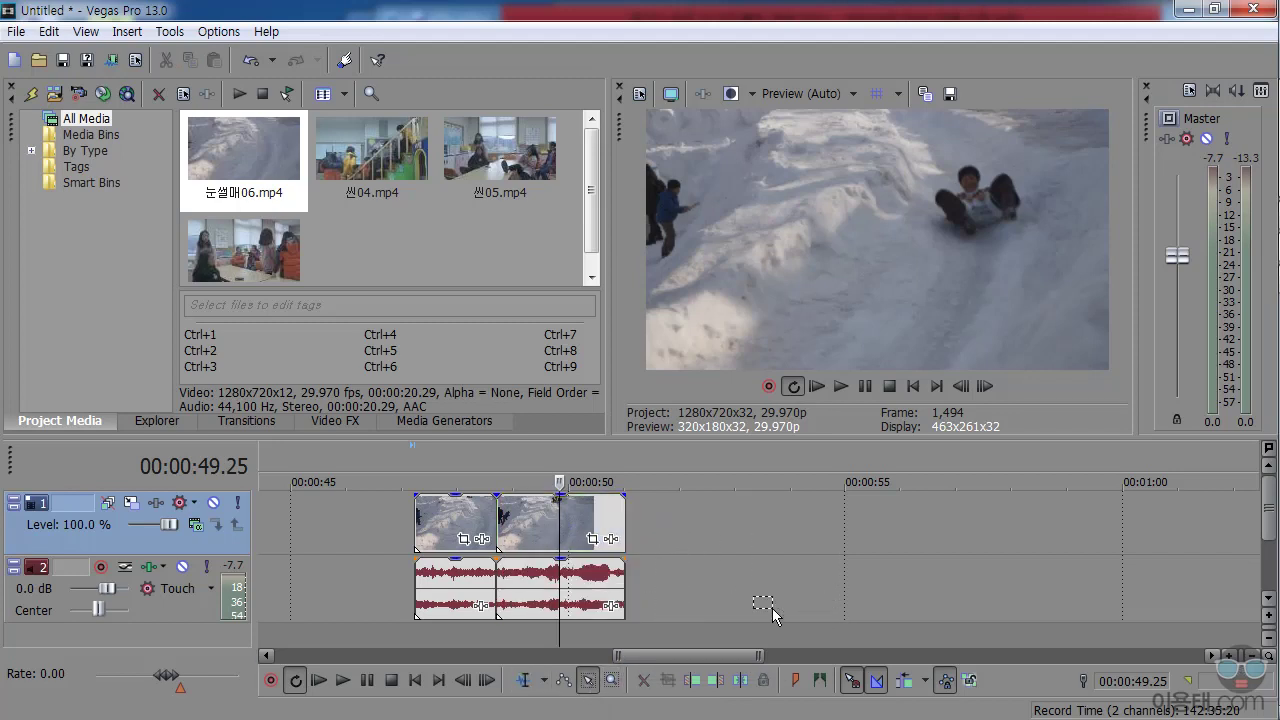
{"action": "left_click_drag", "start_coordinate": [675, 632], "coordinate": [510, 512]}
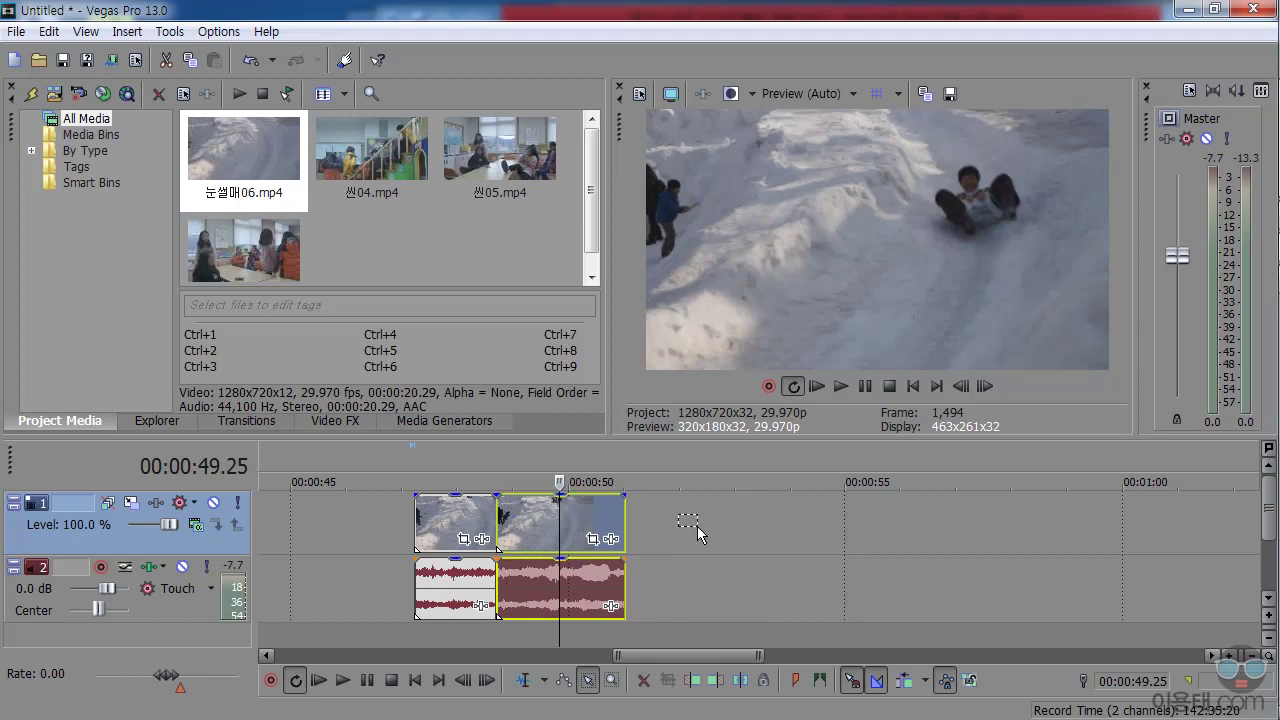
Step: Switch to the Zoom Edit Tool, and look up the Trim Start and Trim End commands with their shortcuts
{"action": "left_click", "coordinate": [612, 682]}
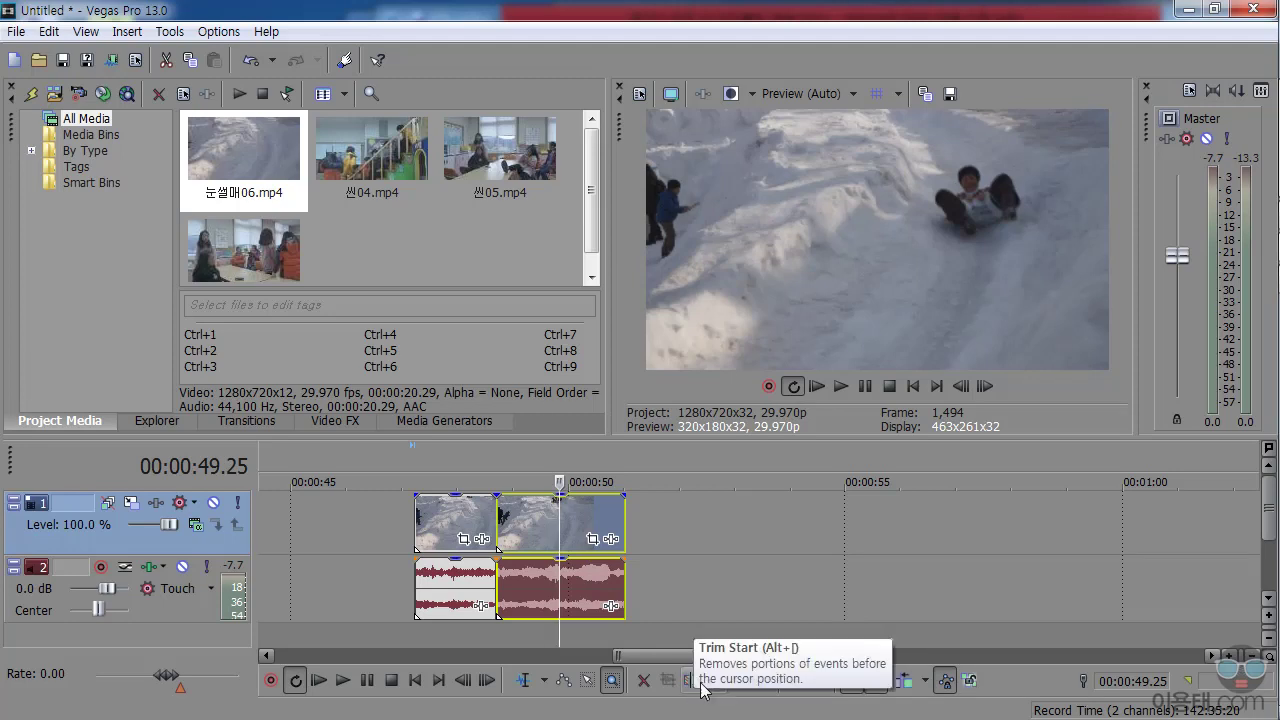
{"action": "left_click", "coordinate": [49, 32]}
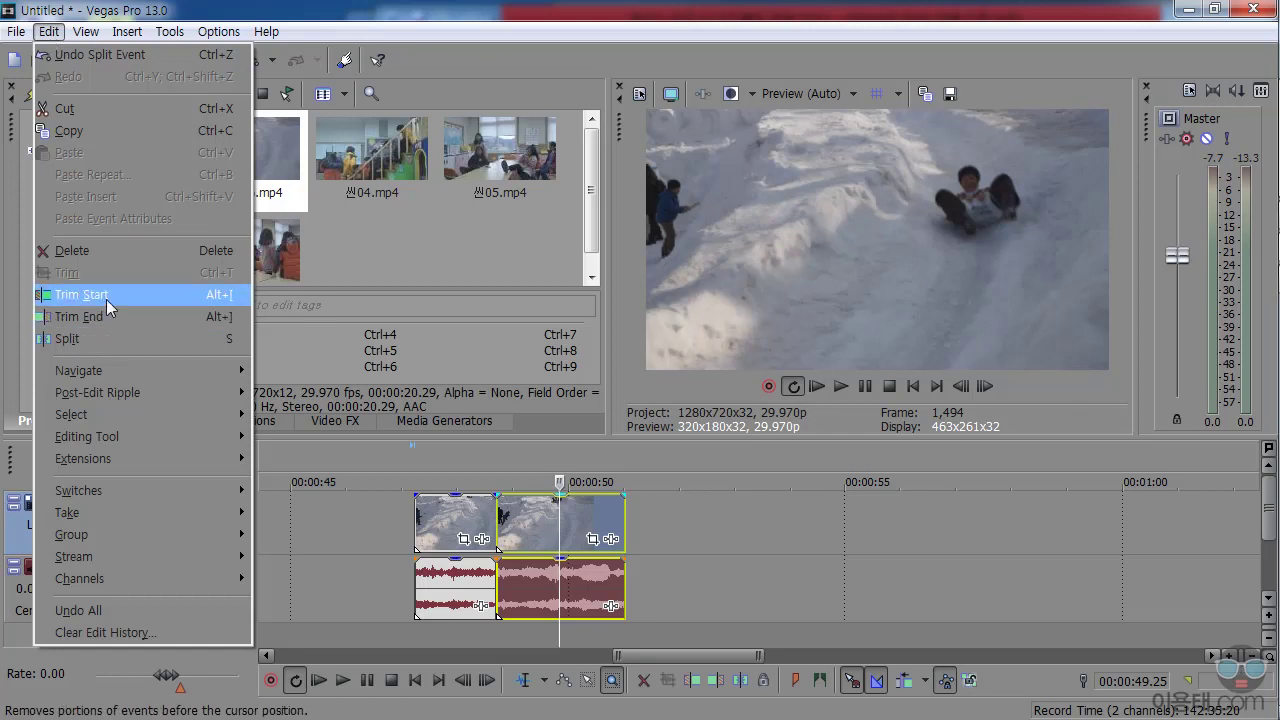
{"action": "left_click", "coordinate": [538, 14]}
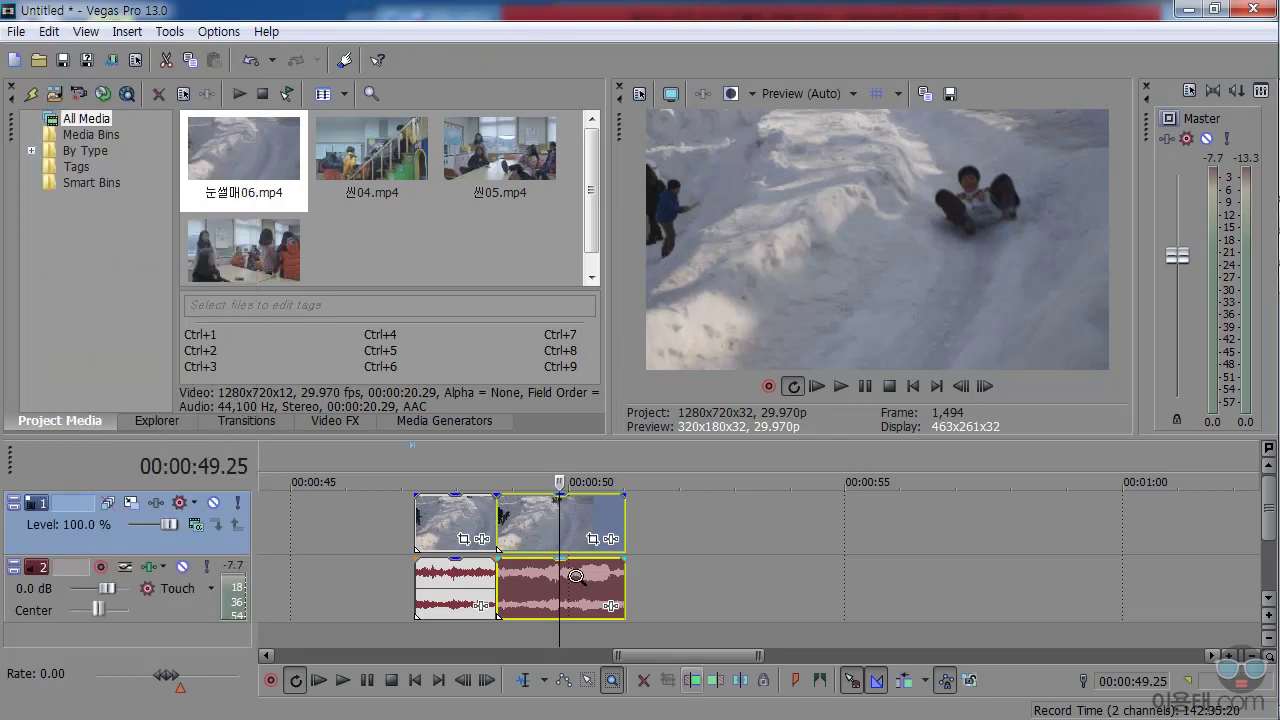
Step: Undo the sledding clip's split, and place the playhead at 00:00:48.19 with the Normal Edit Tool
{"action": "key", "text": "ctrl+z"}
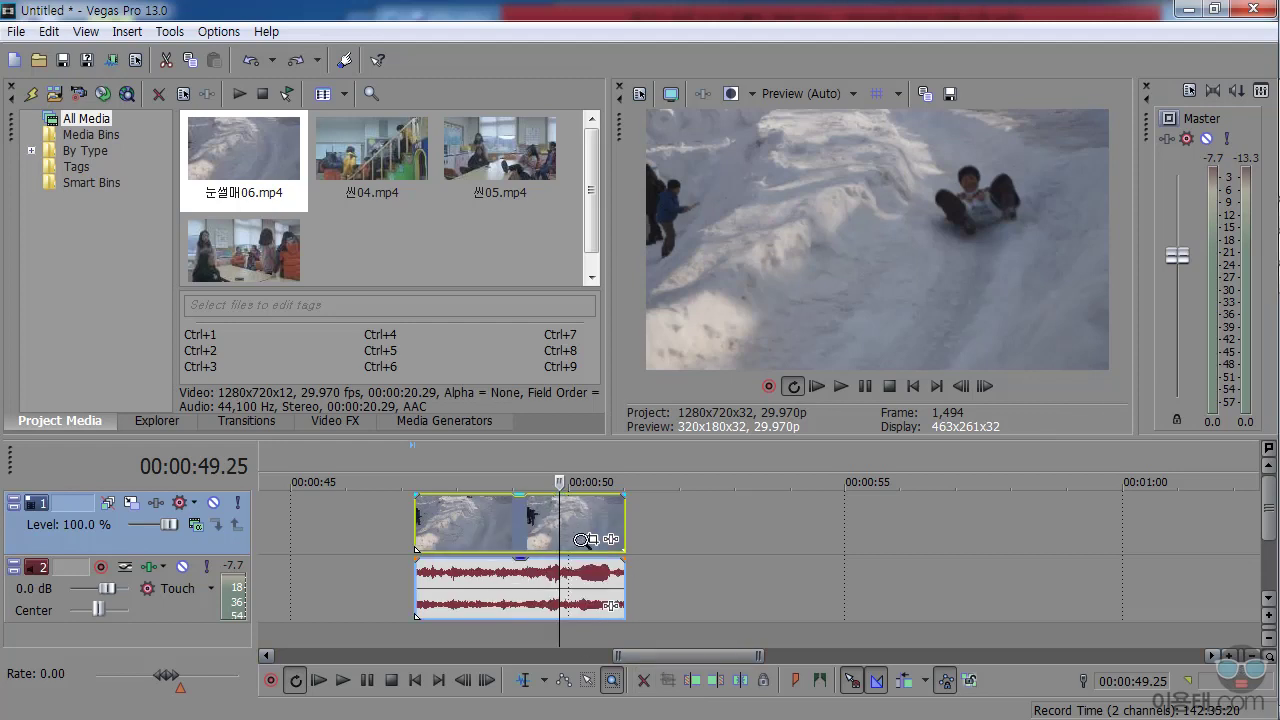
{"action": "left_click", "coordinate": [611, 686]}
{"action": "left_click", "coordinate": [523, 680]}
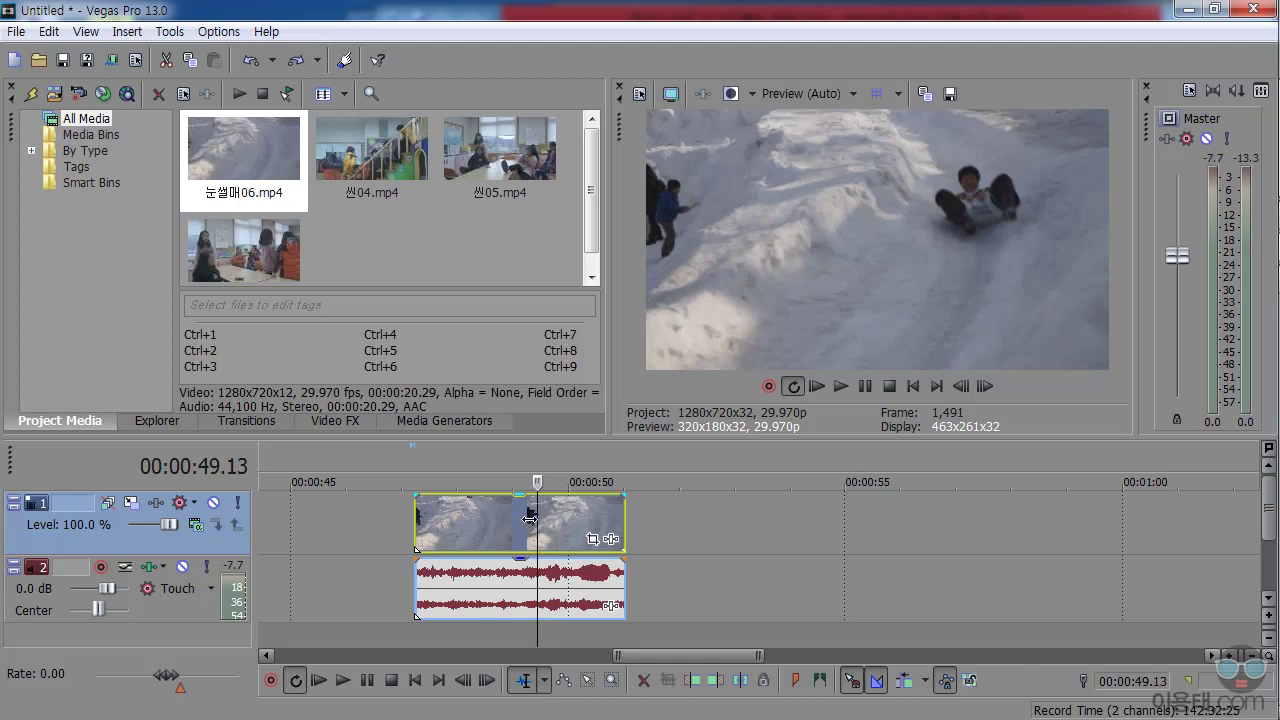
{"action": "left_click", "coordinate": [492, 519]}
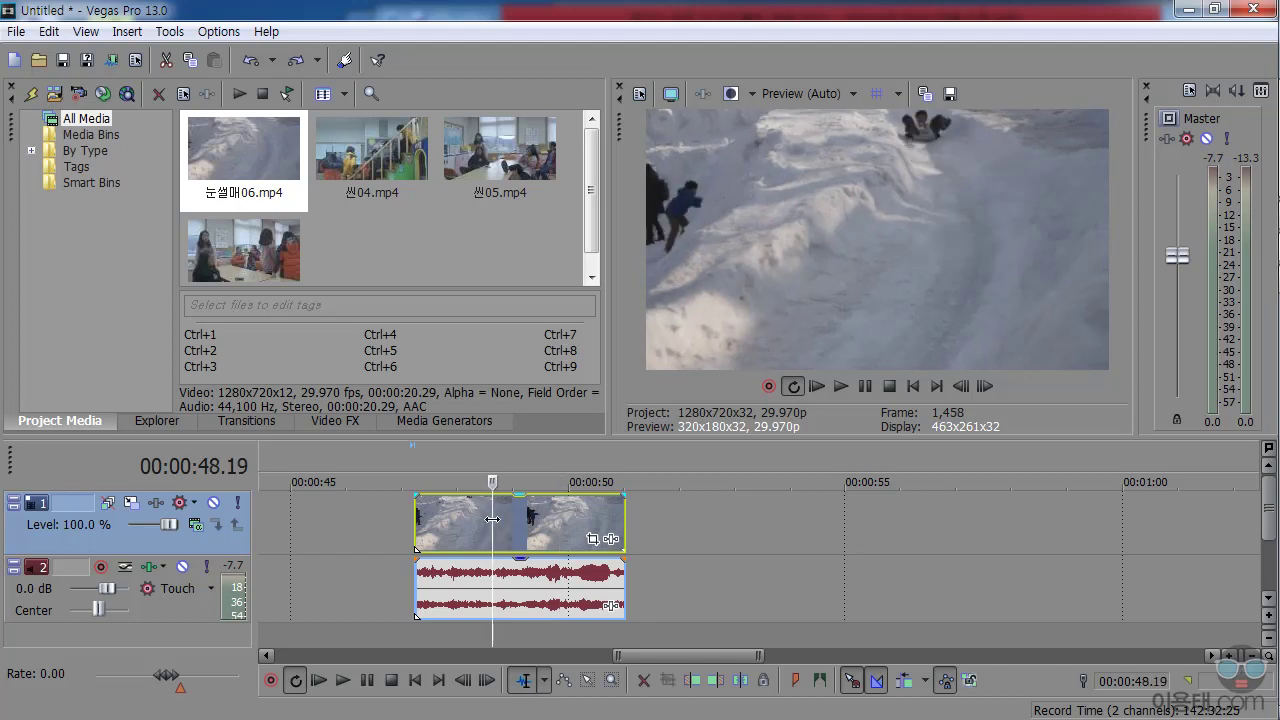
Step: Demonstrate Trim Start and Trim End on the sledding clip at 00:00:48.19, undoing each trim
{"action": "left_click", "coordinate": [691, 690]}
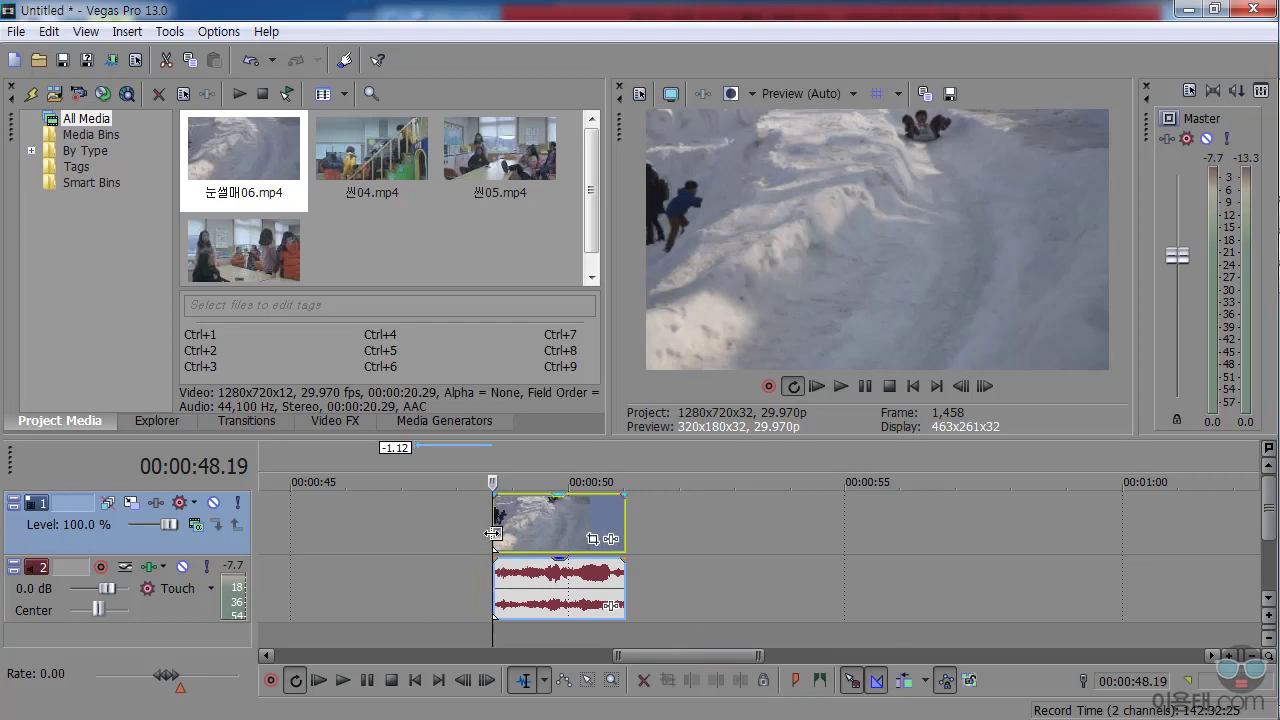
{"action": "key", "text": "ctrl+z"}
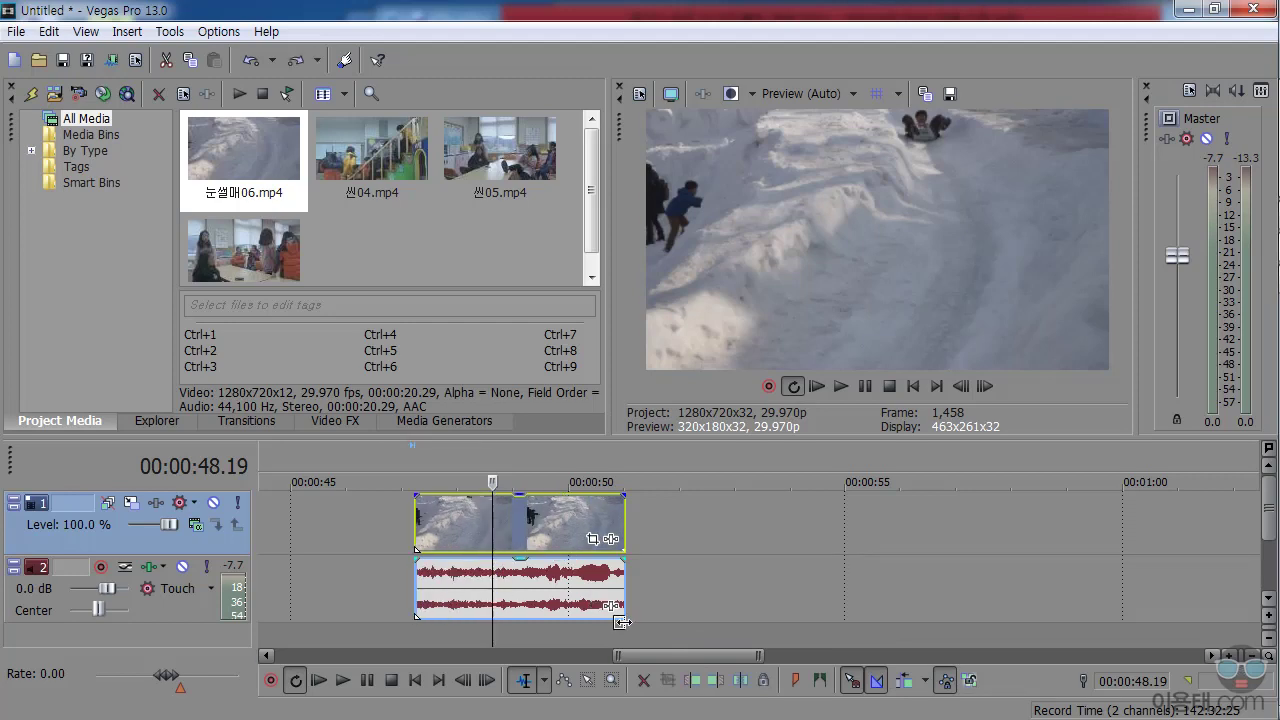
{"action": "left_click", "coordinate": [716, 681]}
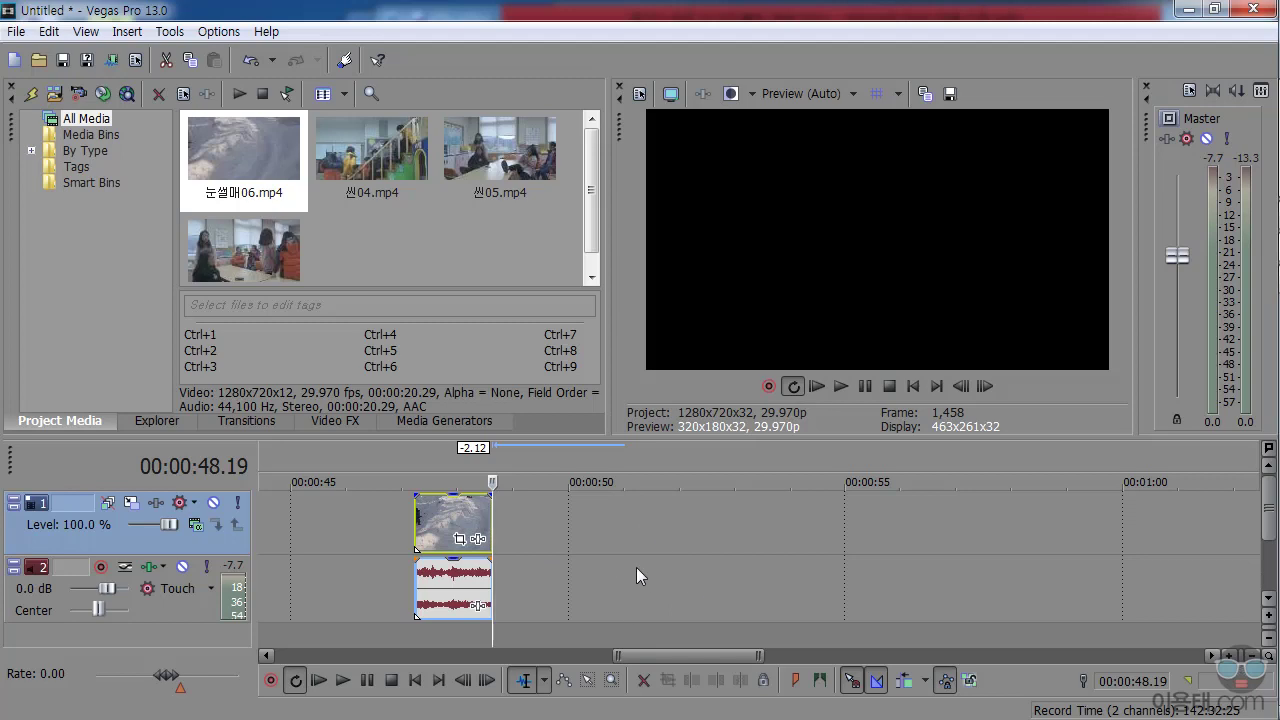
{"action": "key", "text": "ctrl+z"}
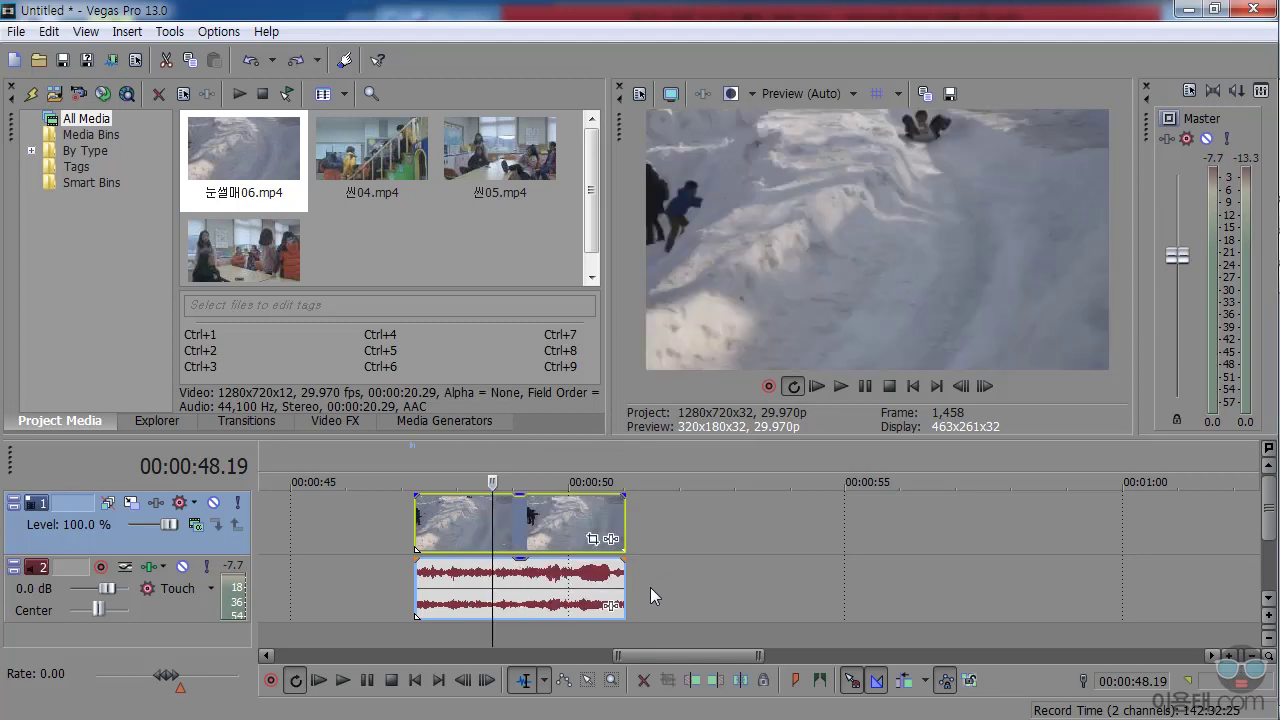
Step: Try to split the sledding clip at the playhead position 00:00:48.19
{"action": "left_click", "coordinate": [746, 686]}
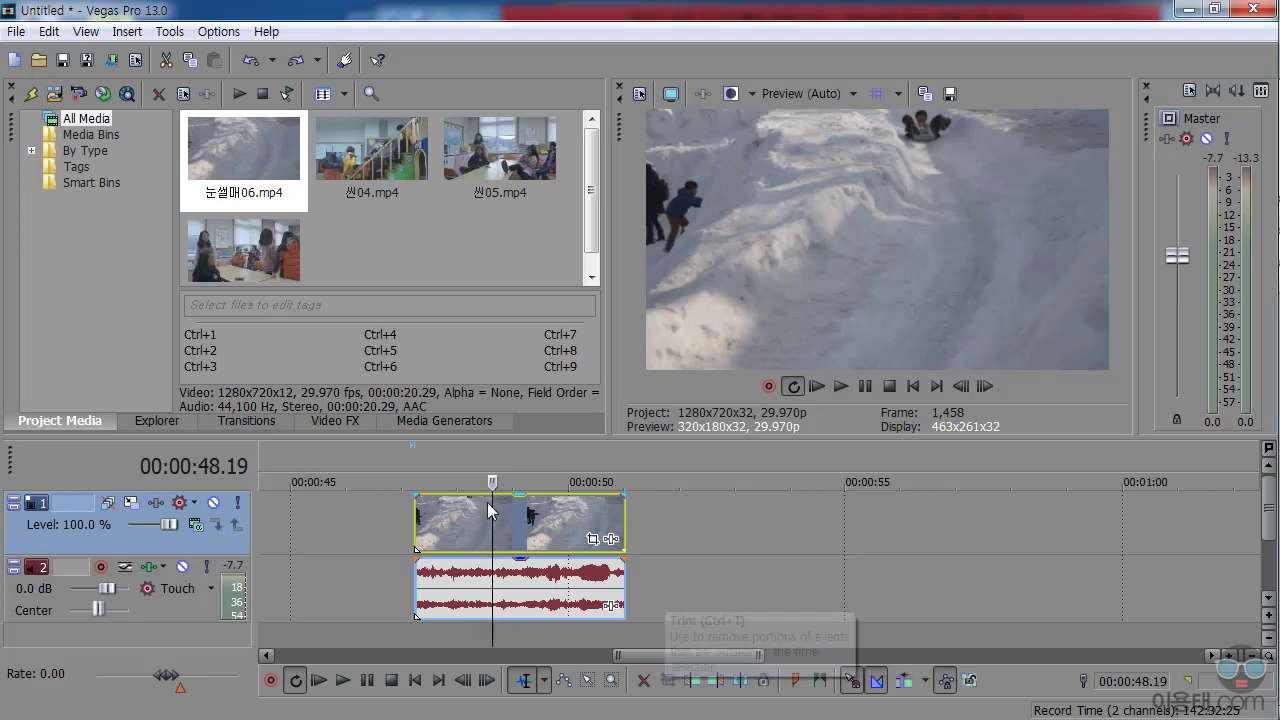
Step: Demonstrate Trim on the sledding clip over the time range 00:00:48.02 to 00:00:49.16, and undo it
{"action": "left_click_drag", "start_coordinate": [463, 464], "coordinate": [541, 464]}
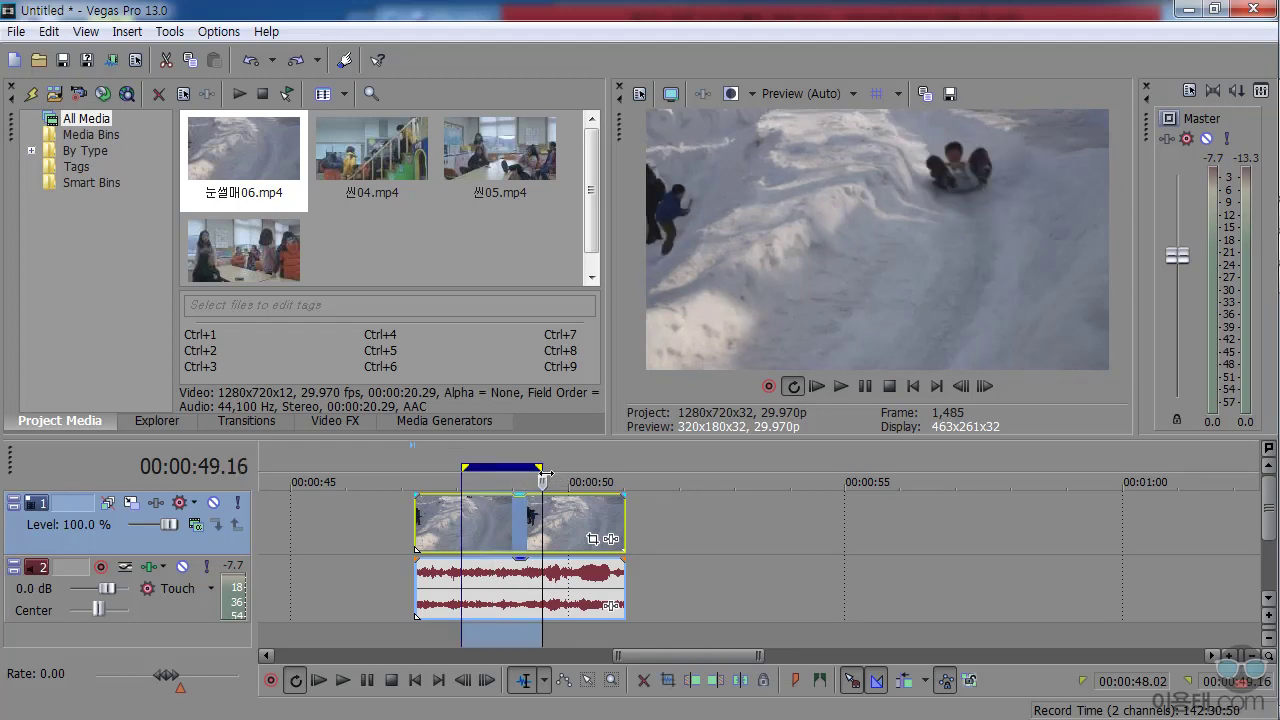
{"action": "left_click", "coordinate": [668, 681]}
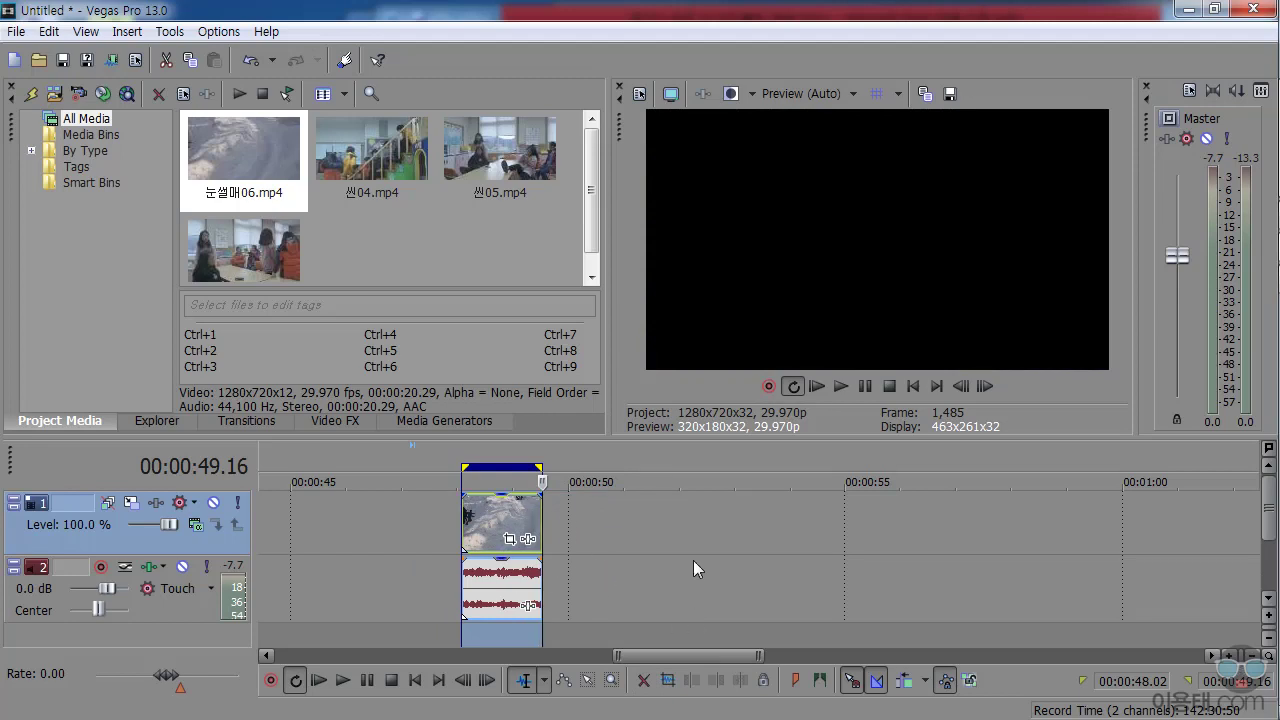
{"action": "key", "text": "ctrl+z"}
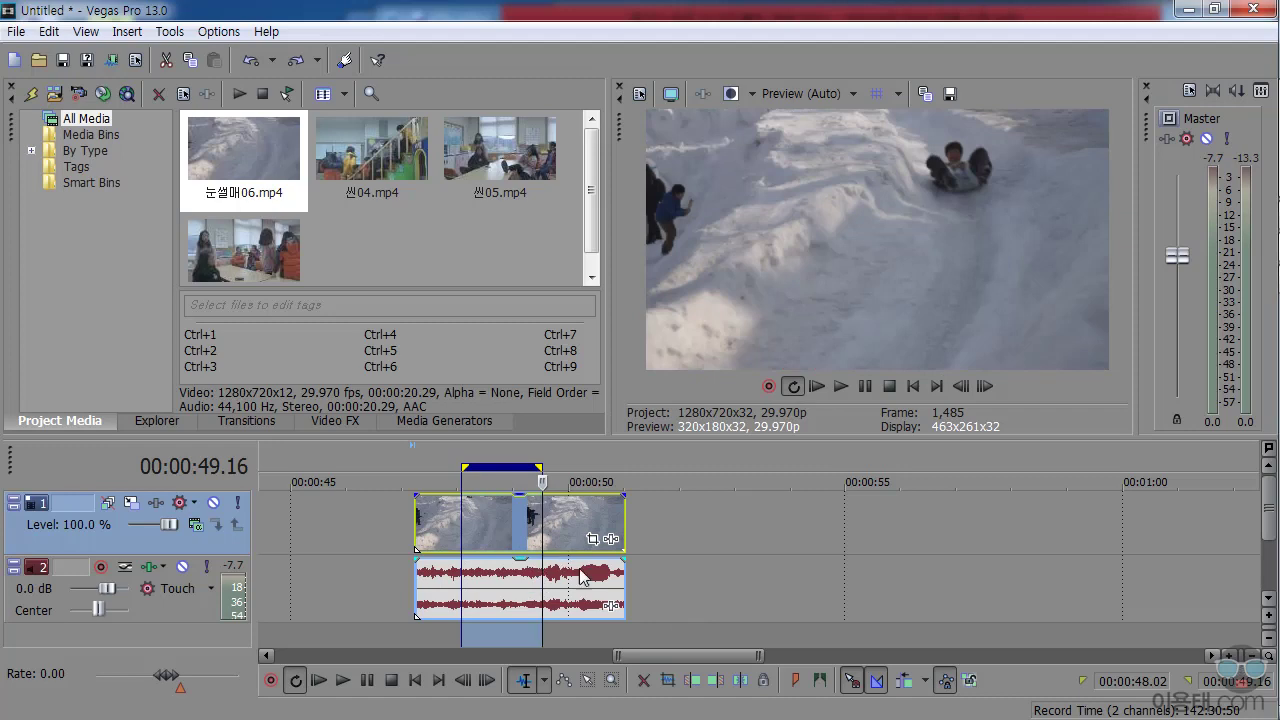
Step: Lock the sledding clip with Lock Event and unlock it again
{"action": "left_click", "coordinate": [499, 470]}
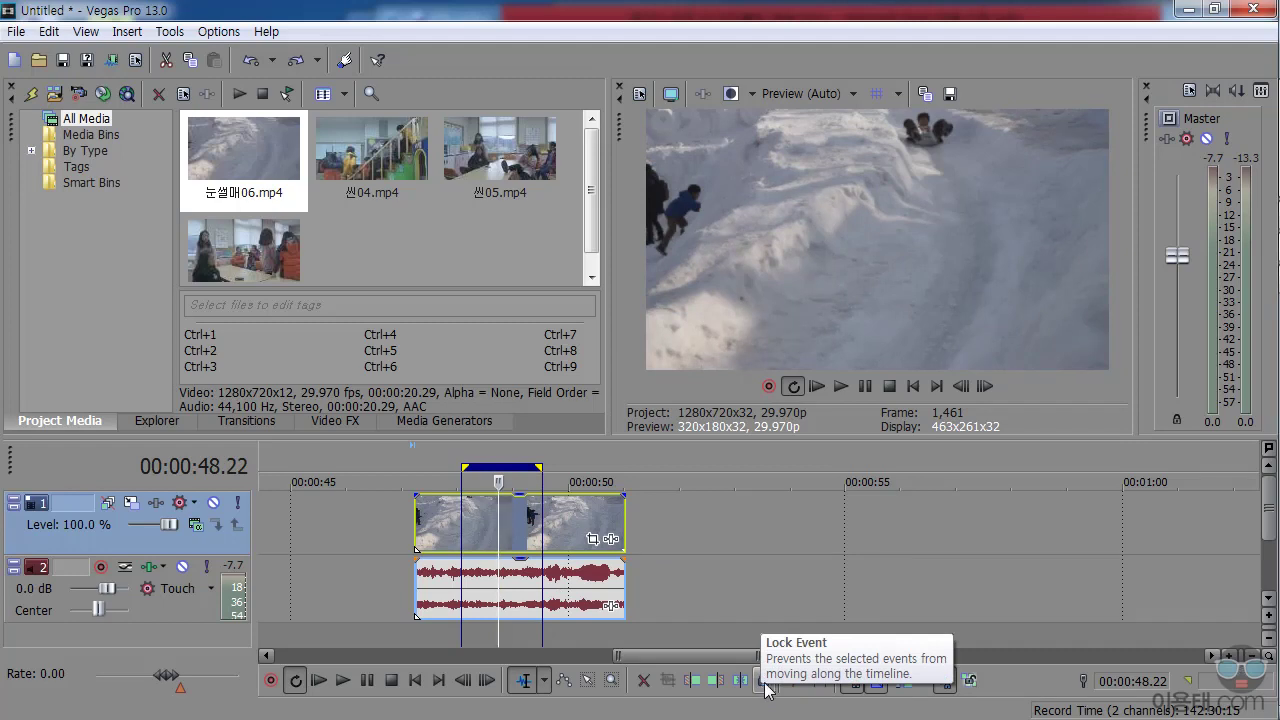
{"action": "left_click", "coordinate": [566, 528]}
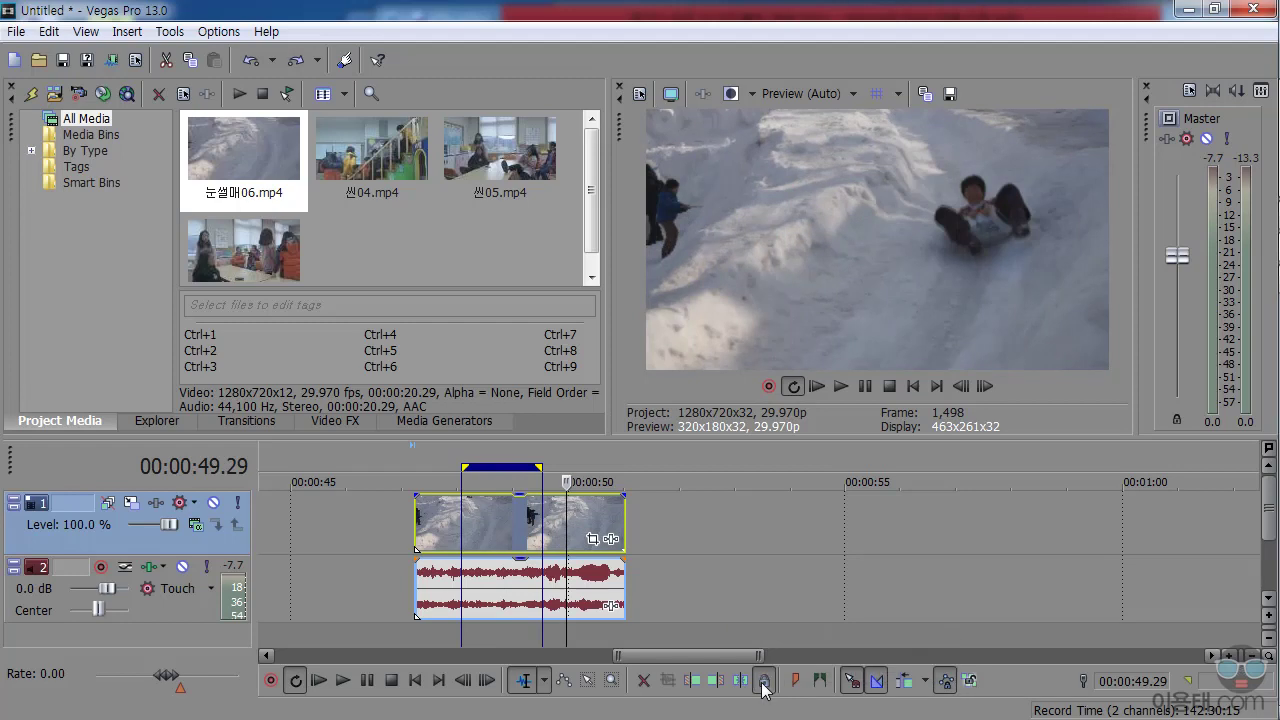
{"action": "left_click", "coordinate": [762, 682]}
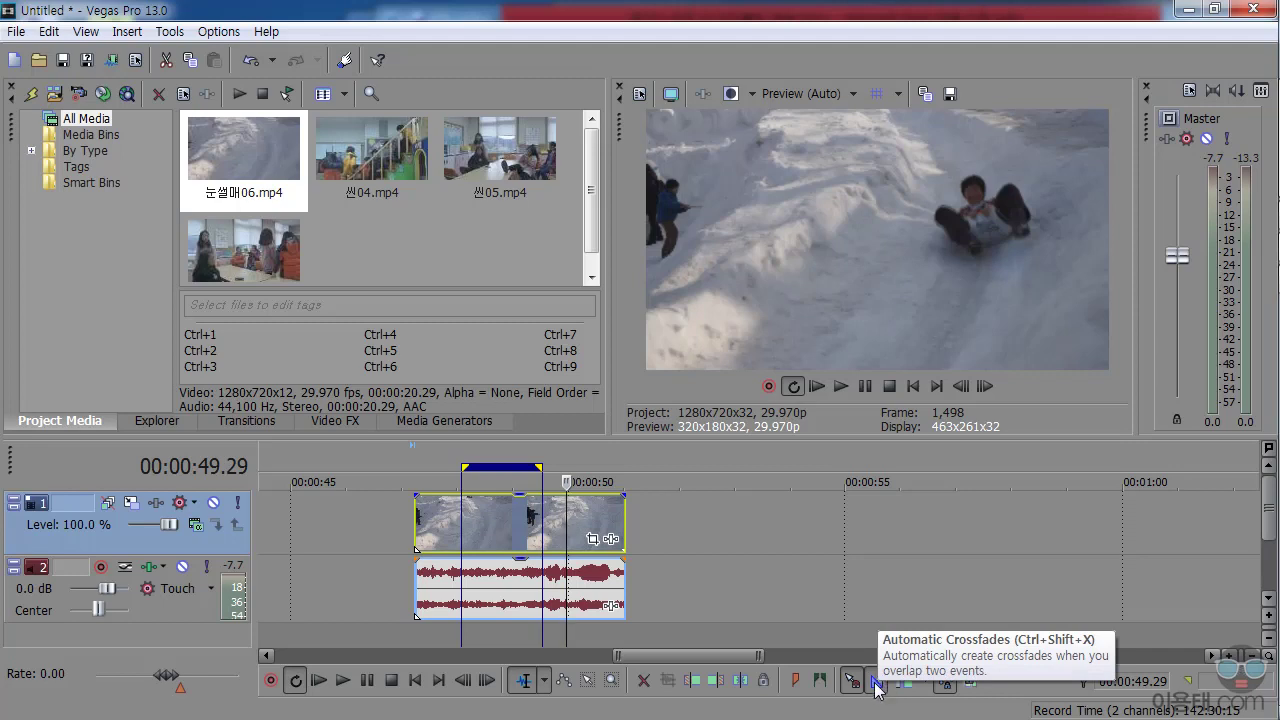
Step: Overlap the staircase clip 1.26 onto the preceding classroom clip, preview the automatic crossfade at 00:00:24.15, and restore the clip's position
{"action": "left_click_drag", "start_coordinate": [651, 655], "coordinate": [444, 655]}
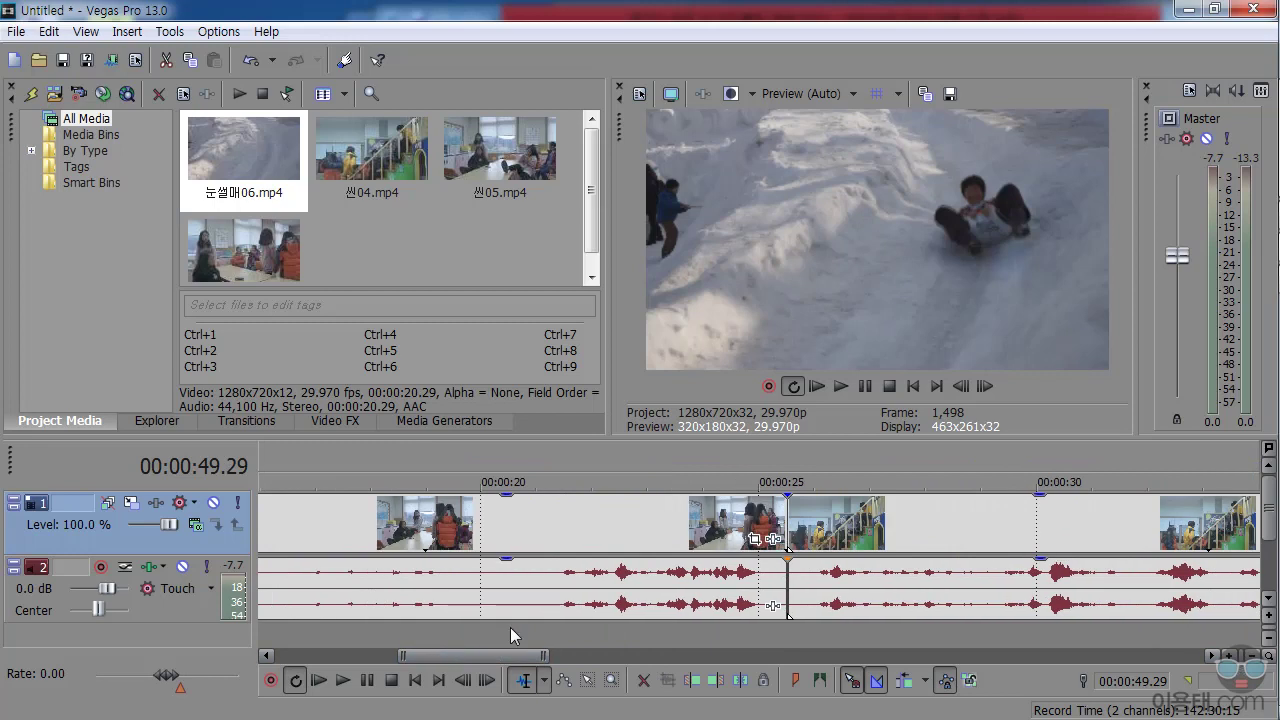
{"action": "left_click_drag", "start_coordinate": [540, 655], "coordinate": [676, 655]}
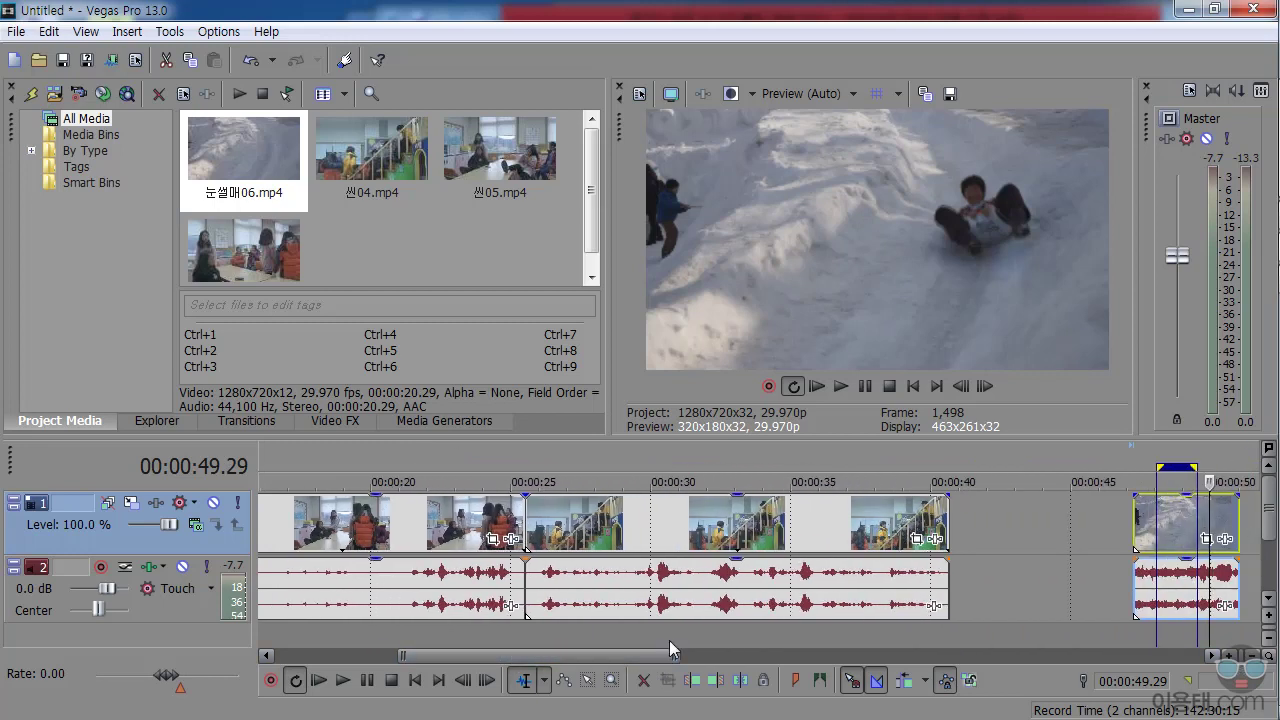
{"action": "left_click", "coordinate": [677, 538]}
{"action": "left_click_drag", "start_coordinate": [648, 538], "coordinate": [592, 549]}
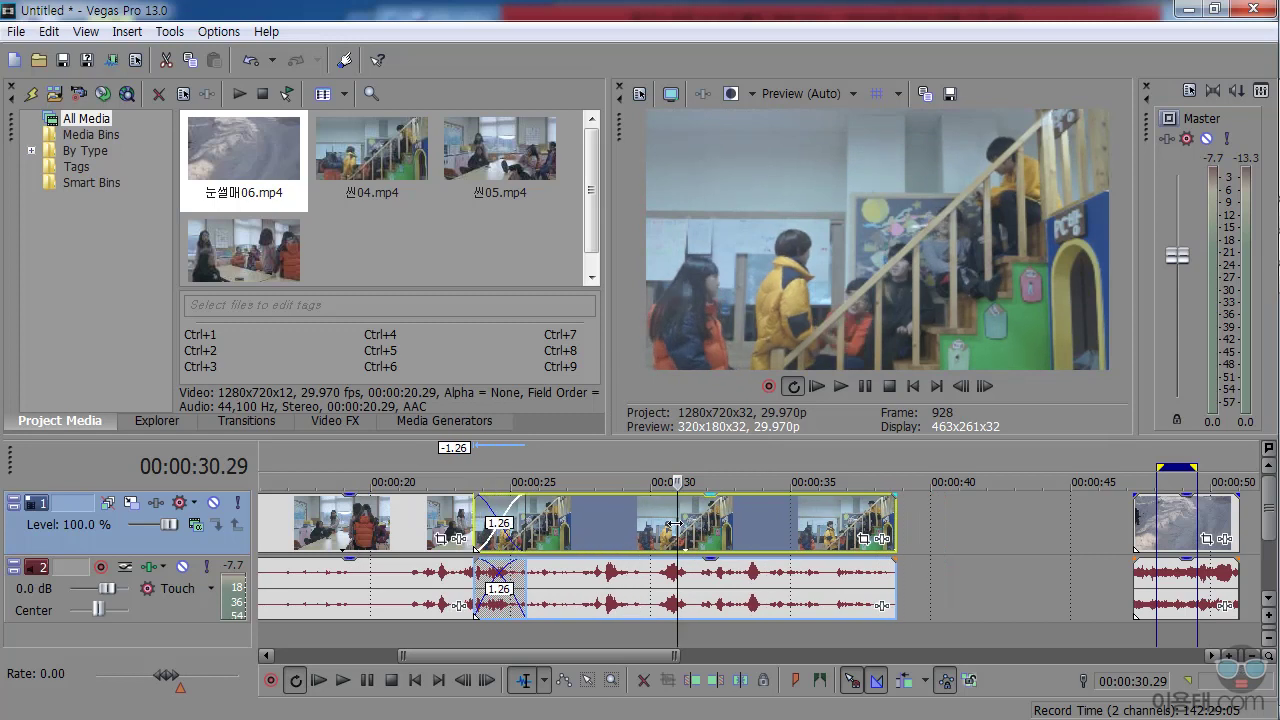
{"action": "left_click_drag", "start_coordinate": [477, 481], "coordinate": [496, 481]}
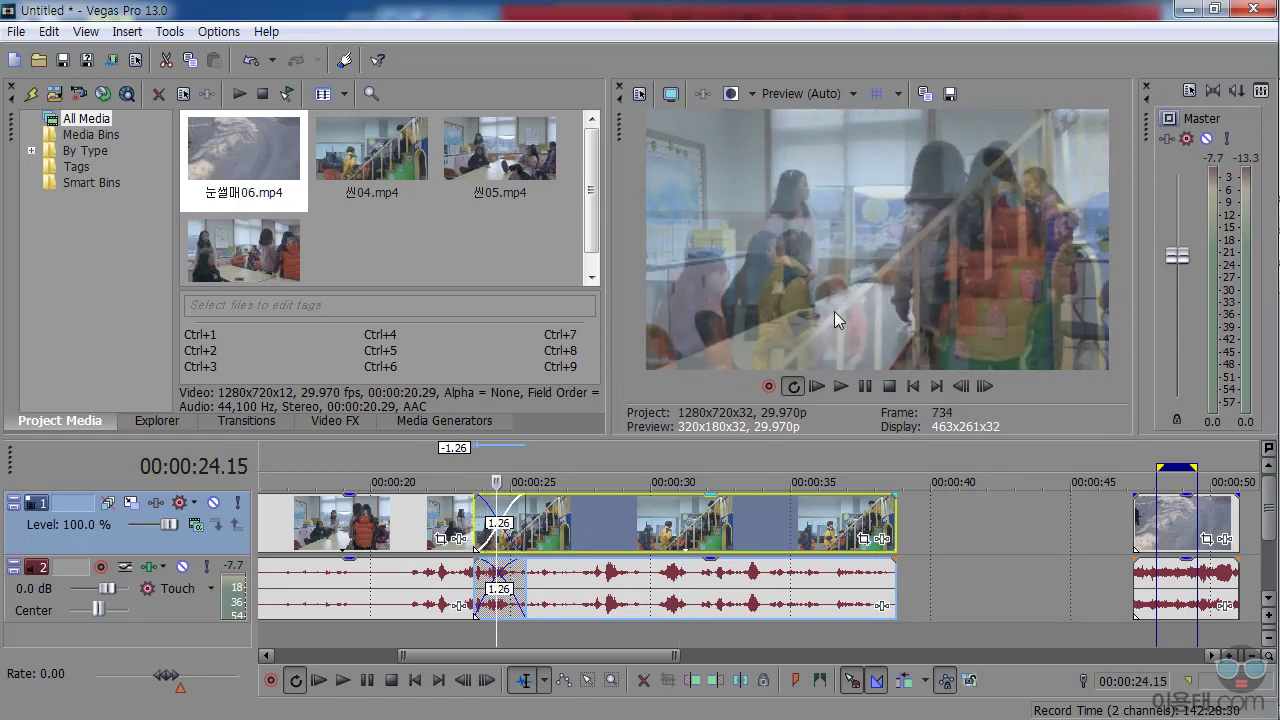
{"action": "left_click_drag", "start_coordinate": [644, 530], "coordinate": [693, 529]}
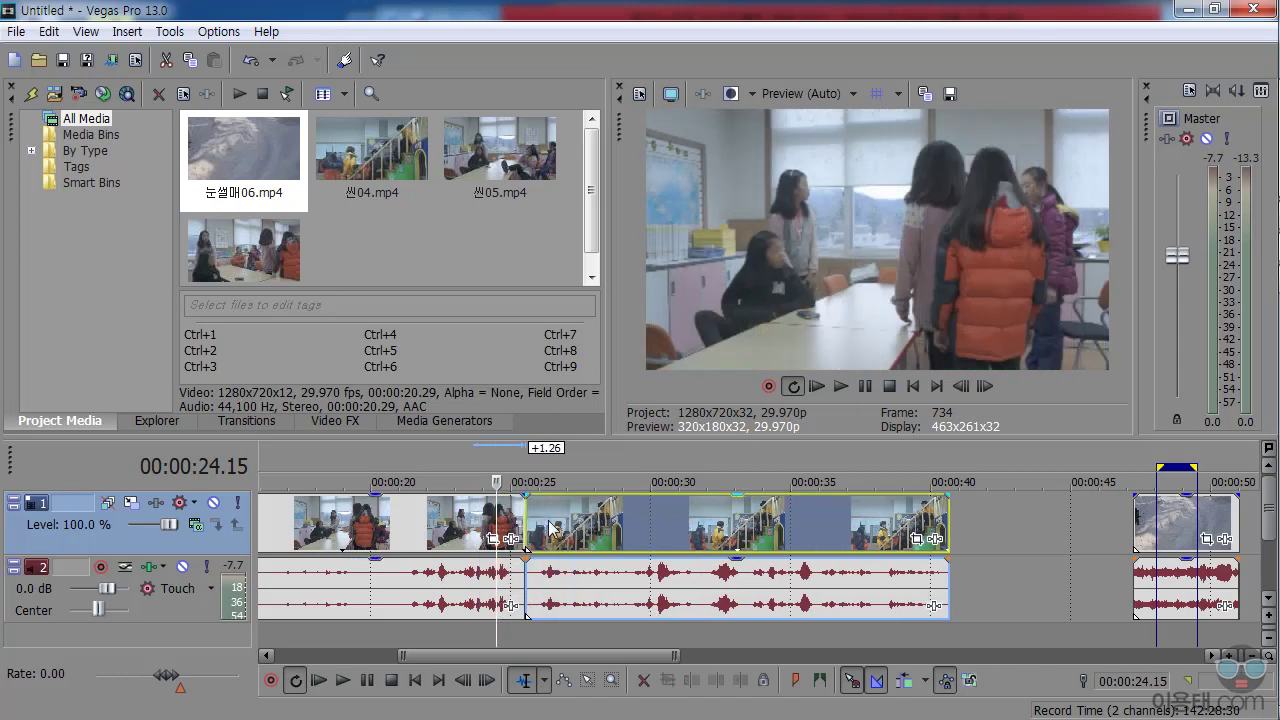
{"action": "left_click", "coordinate": [877, 681]}
{"action": "mouse_move", "coordinate": [714, 535]}
{"action": "left_mouse_down"}
{"action": "mouse_move", "coordinate": [608, 541]}
{"action": "mouse_move", "coordinate": [716, 548]}
{"action": "left_mouse_up"}
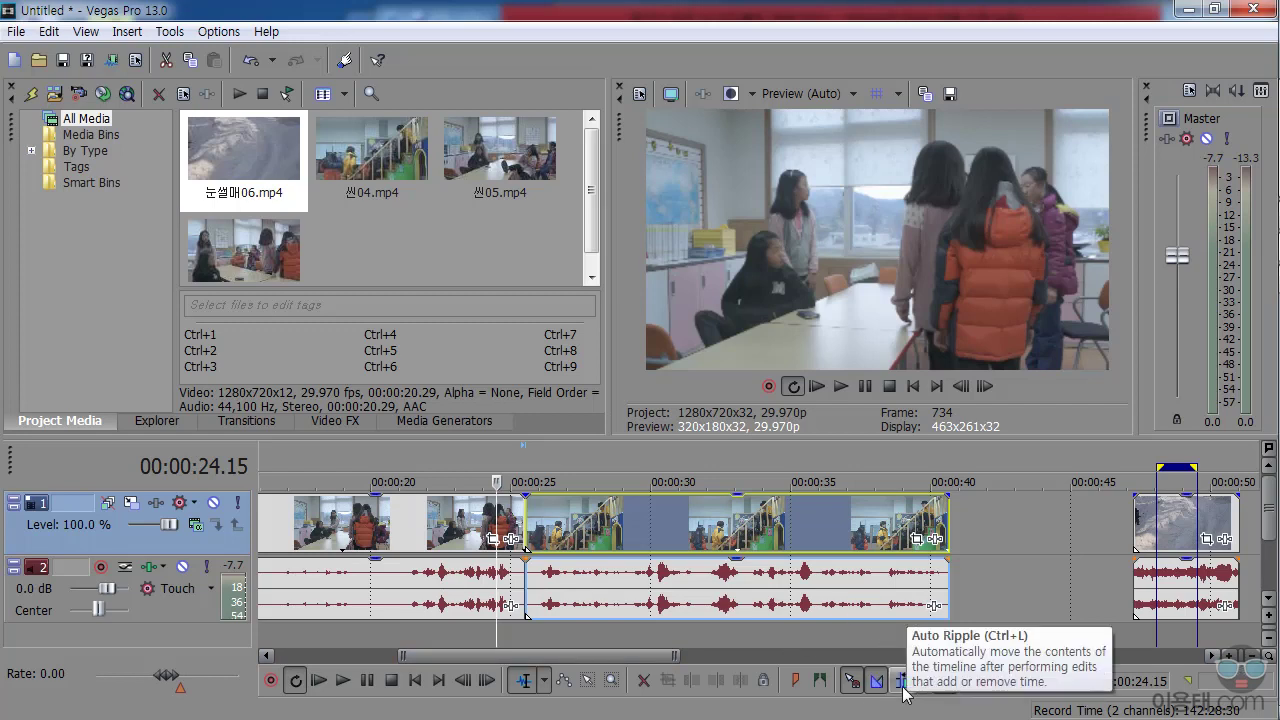
Step: Turn off Lock Envelopes to Events and turn on Ignore Event Grouping
{"action": "left_click", "coordinate": [914, 692]}
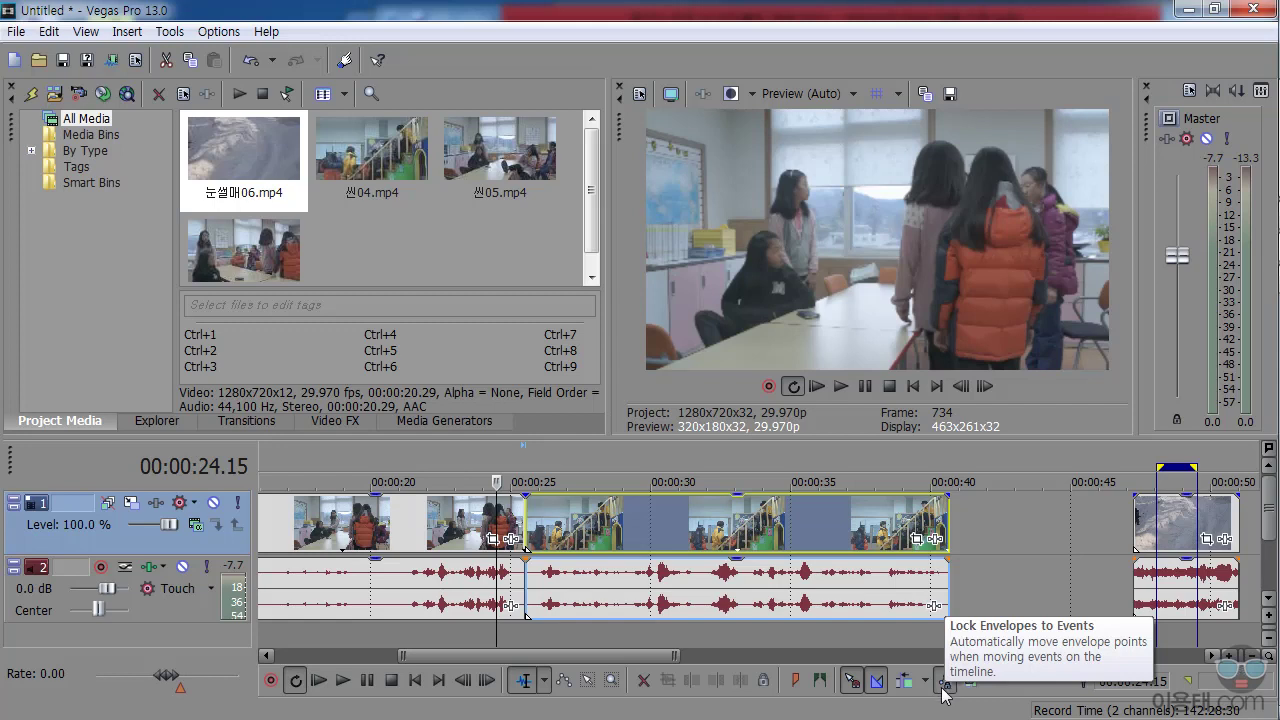
{"action": "left_click", "coordinate": [944, 684]}
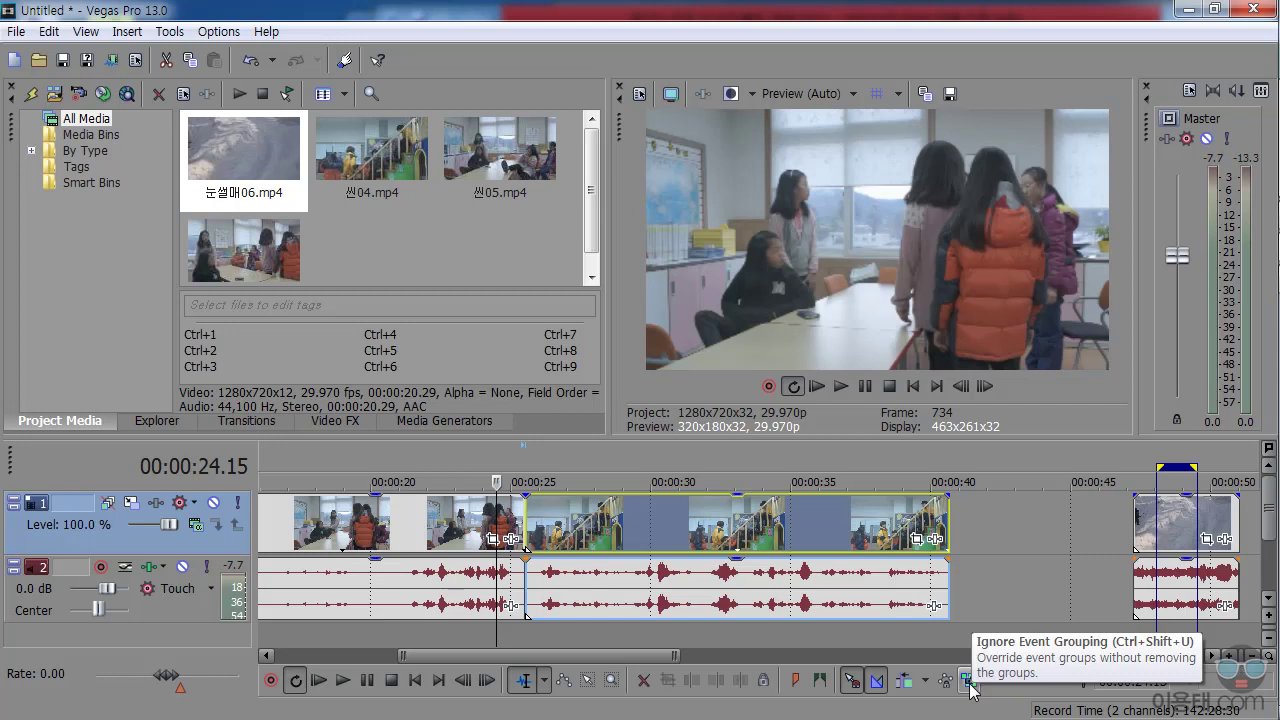
{"action": "left_click", "coordinate": [970, 686]}
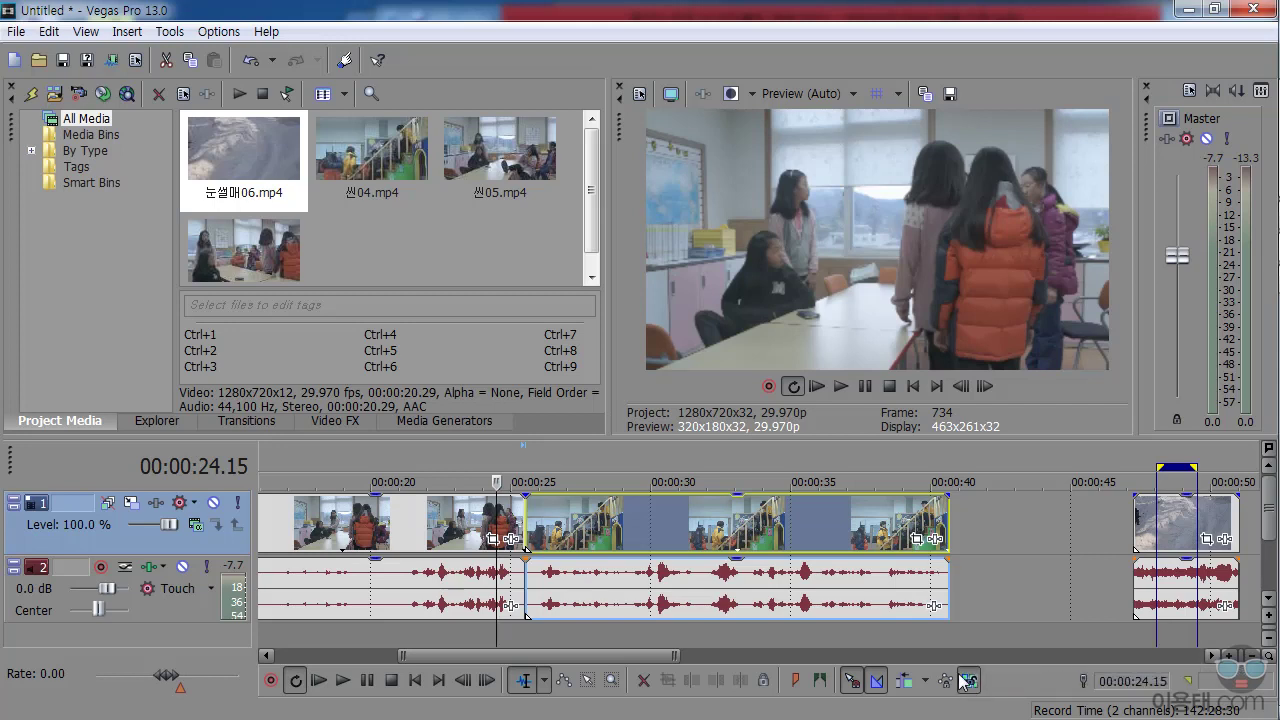
Step: Shift the staircase clip's video and audio separately, turn off Ignore Event Grouping, and move the whole clip to start at about 00:00:26
{"action": "mouse_move", "coordinate": [866, 530]}
{"action": "left_mouse_down"}
{"action": "mouse_move", "coordinate": [930, 525]}
{"action": "mouse_move", "coordinate": [864, 525]}
{"action": "left_mouse_up"}
{"action": "left_click_drag", "start_coordinate": [835, 588], "coordinate": [789, 586]}
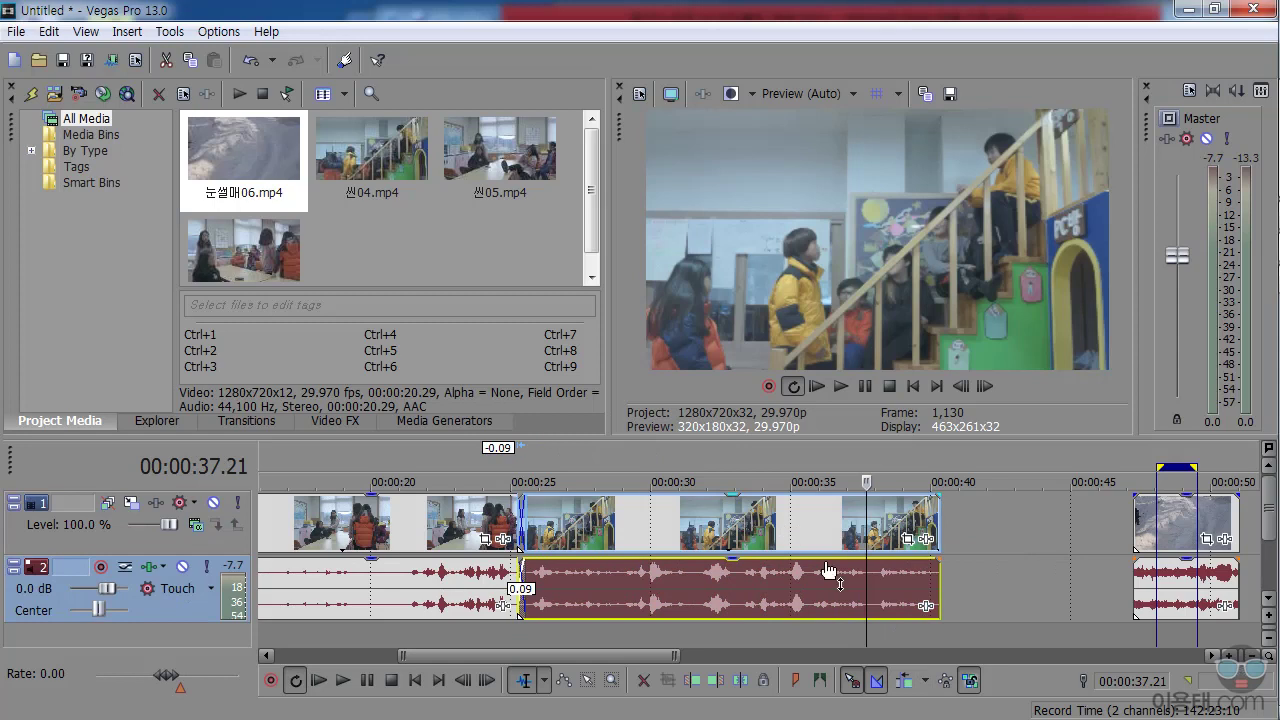
{"action": "left_click", "coordinate": [974, 685]}
{"action": "left_click_drag", "start_coordinate": [790, 522], "coordinate": [747, 537]}
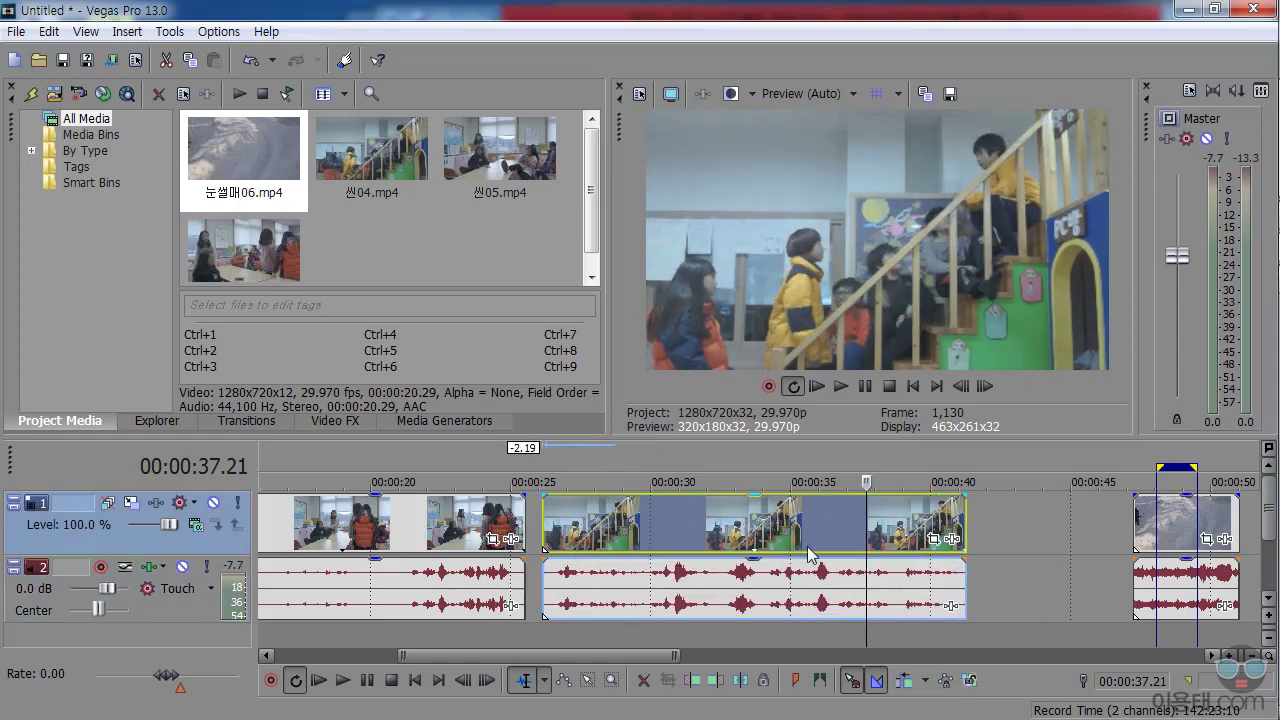
{"action": "left_click", "coordinate": [787, 600]}
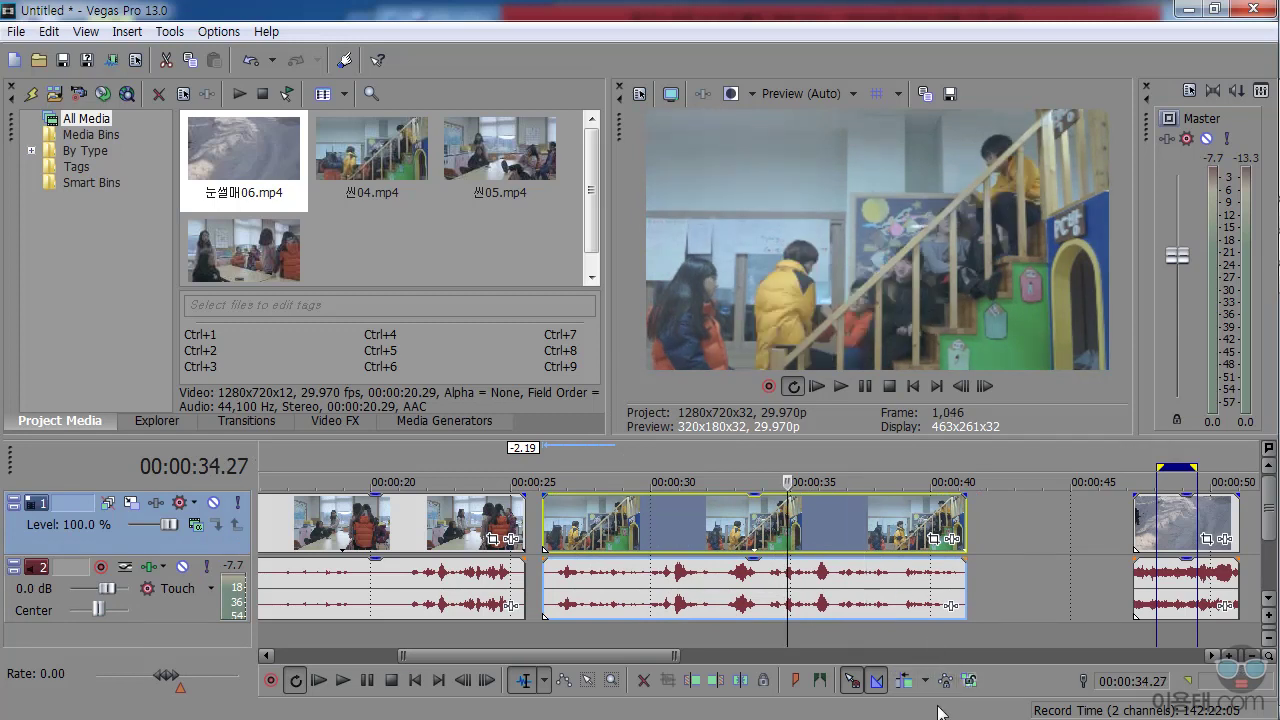
Step: Enlarge the timeline area and move the sledding clip earlier to start at about 00:00:42
{"action": "left_click_drag", "start_coordinate": [898, 435], "coordinate": [896, 388]}
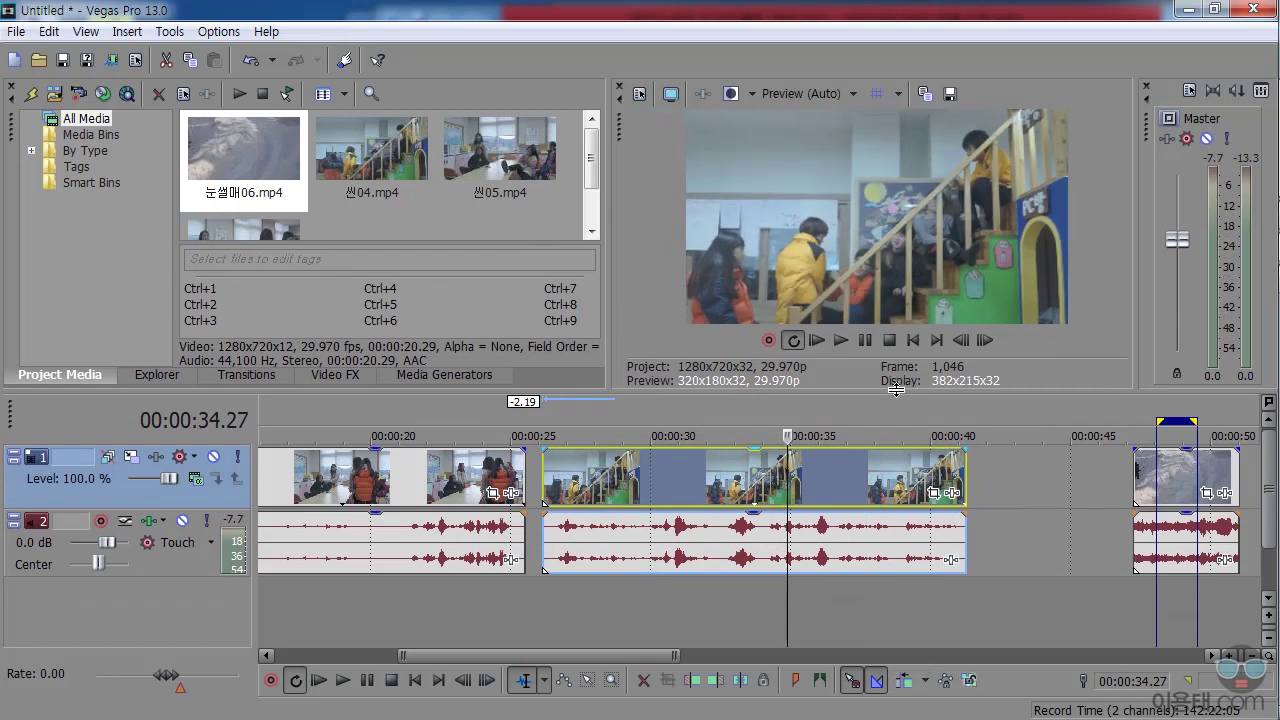
{"action": "left_click_drag", "start_coordinate": [1140, 474], "coordinate": [1028, 485]}
{"action": "left_click", "coordinate": [1017, 478]}
{"action": "left_click", "coordinate": [885, 482]}
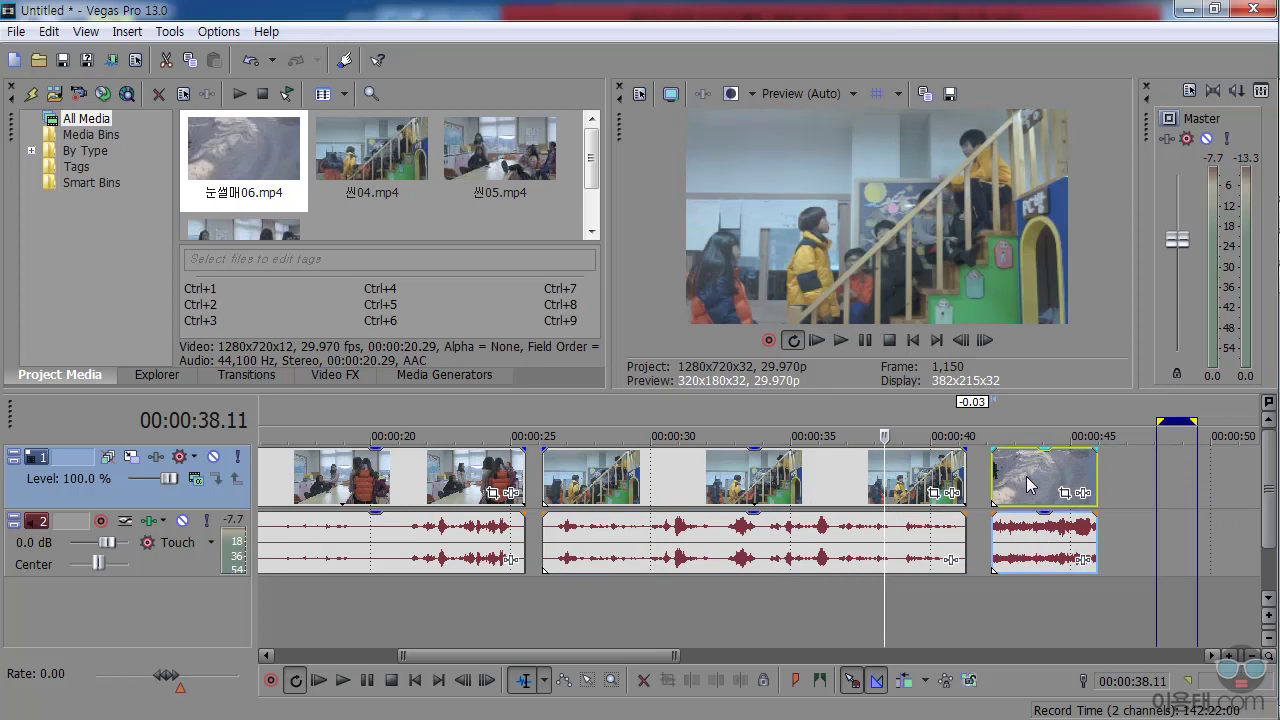
Step: Move the sledding clip's audio to new track 3 and its video to new track 4, starting at about 00:00:33
{"action": "mouse_move", "coordinate": [1033, 533]}
{"action": "left_mouse_down"}
{"action": "mouse_move", "coordinate": [1031, 651]}
{"action": "mouse_move", "coordinate": [1025, 540]}
{"action": "left_mouse_up"}
{"action": "left_click_drag", "start_coordinate": [1265, 535], "coordinate": [1265, 430]}
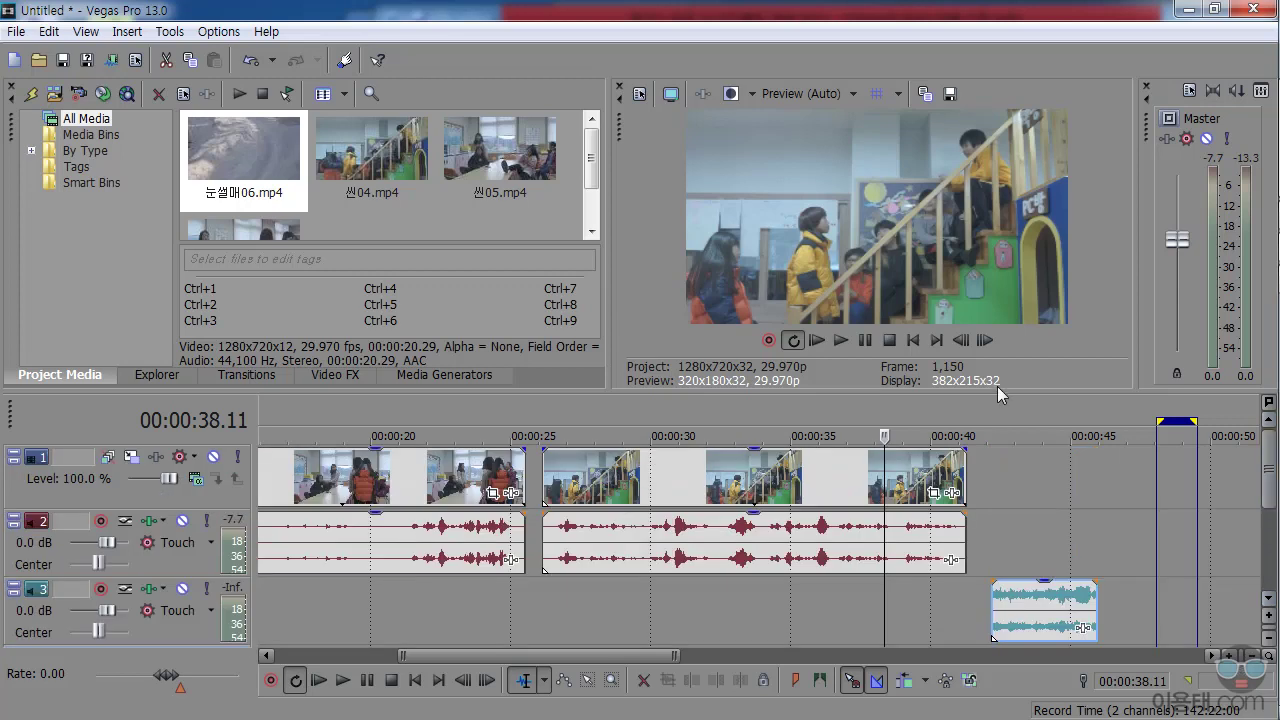
{"action": "left_click_drag", "start_coordinate": [1003, 388], "coordinate": [1002, 274]}
{"action": "left_click_drag", "start_coordinate": [1019, 500], "coordinate": [762, 502]}
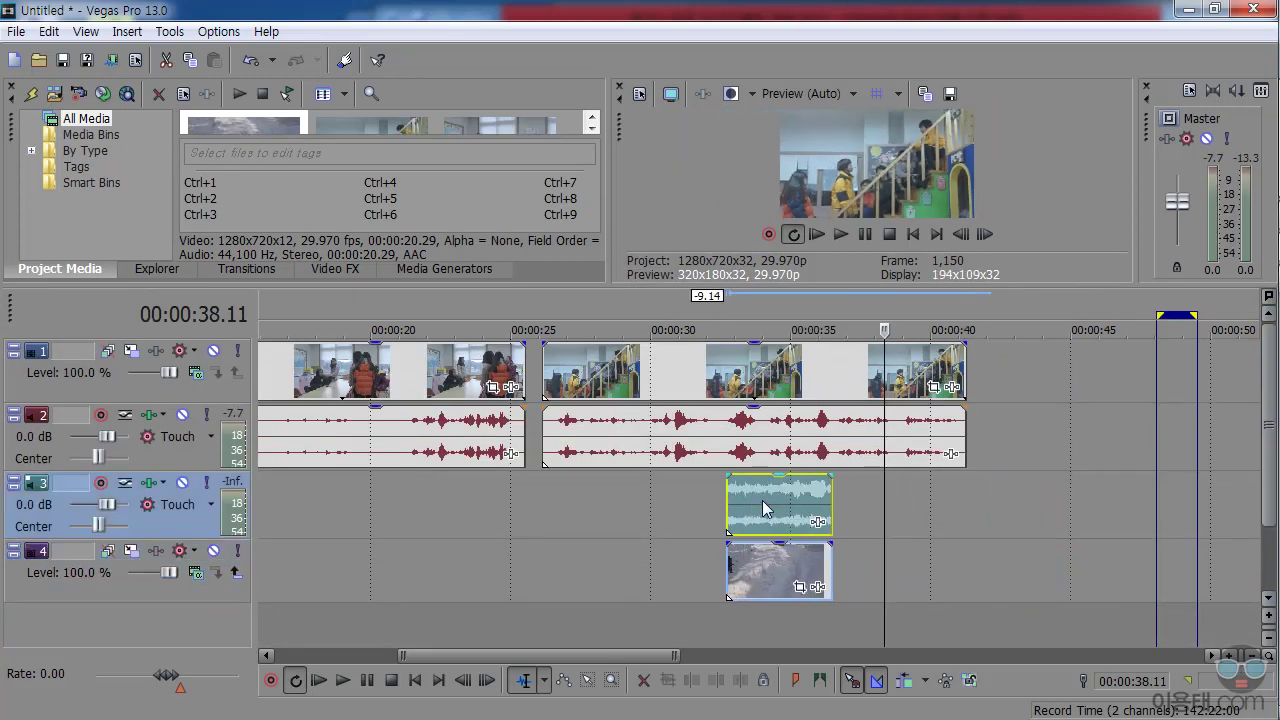
Step: Create a new group from the staircase clip and the sledding clip, including the audio of both
{"action": "left_click", "coordinate": [751, 372]}
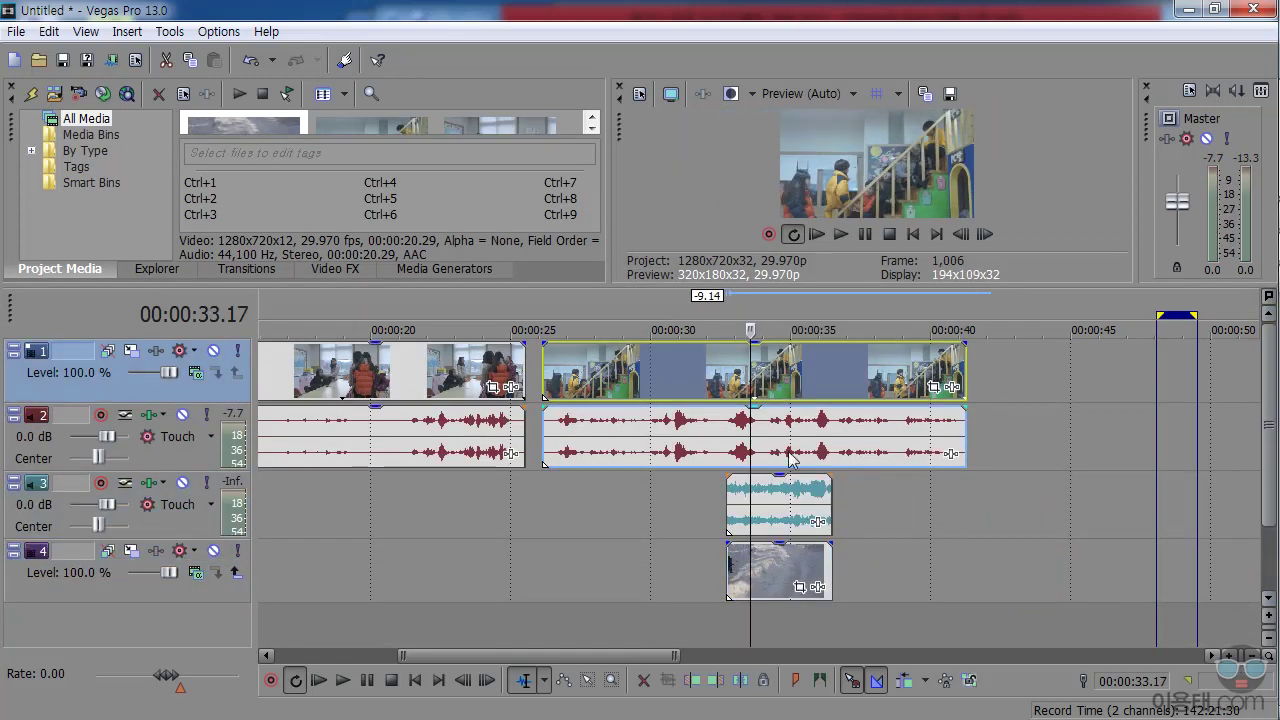
{"action": "left_click", "coordinate": [776, 578], "text": "ctrl"}
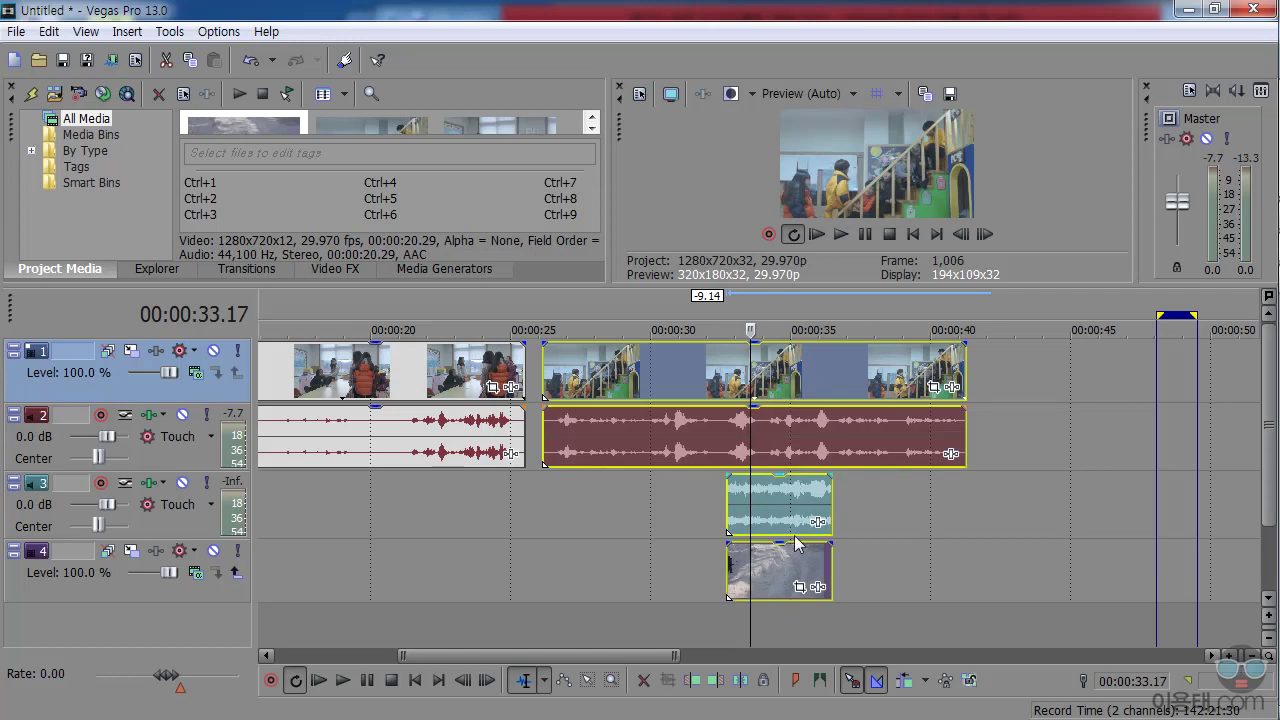
{"action": "right_click", "coordinate": [780, 566]}
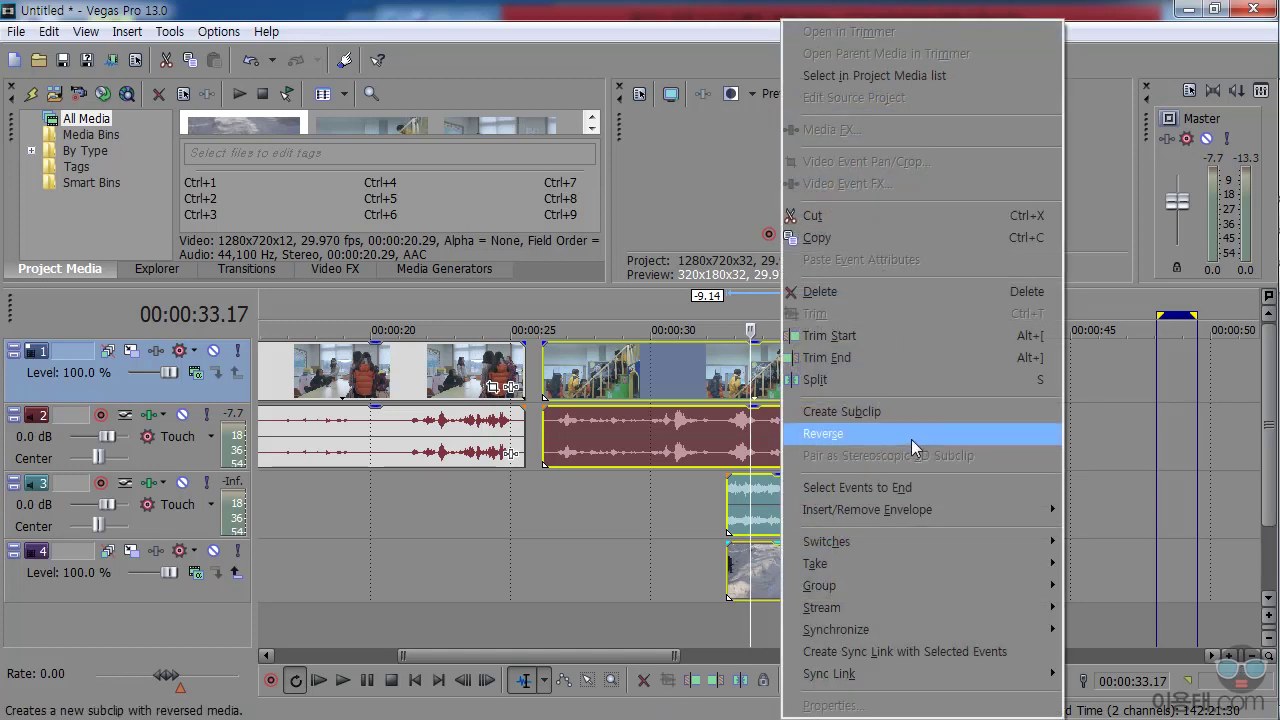
{"action": "mouse_move", "coordinate": [908, 586]}
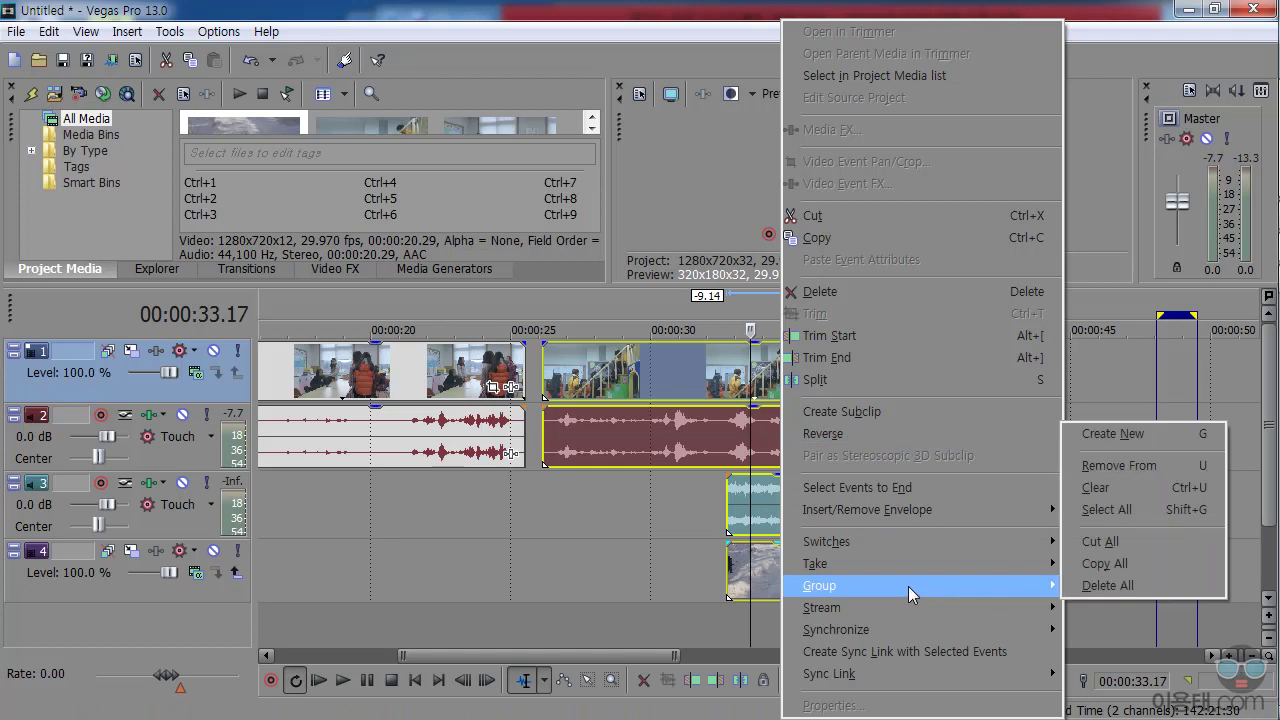
{"action": "left_click", "coordinate": [1135, 435]}
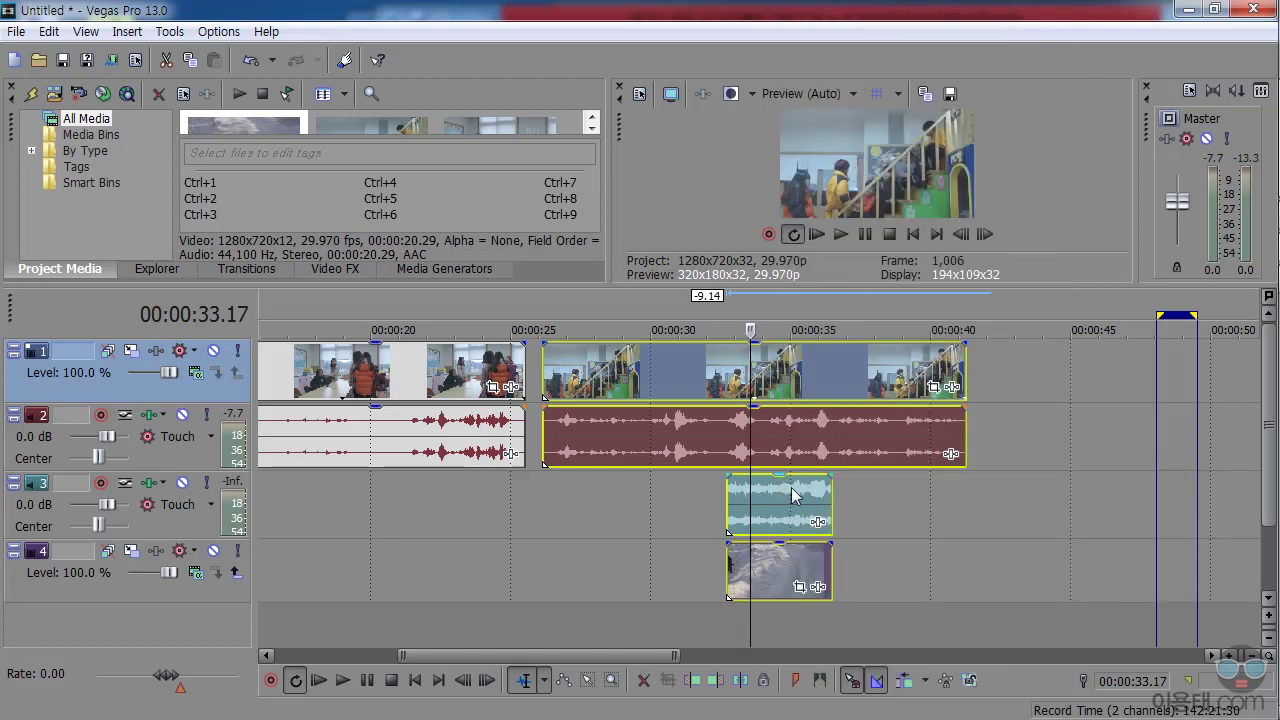
Step: Move the grouped staircase and sledding clips later along the timeline and back to about their original position
{"action": "left_click", "coordinate": [928, 520]}
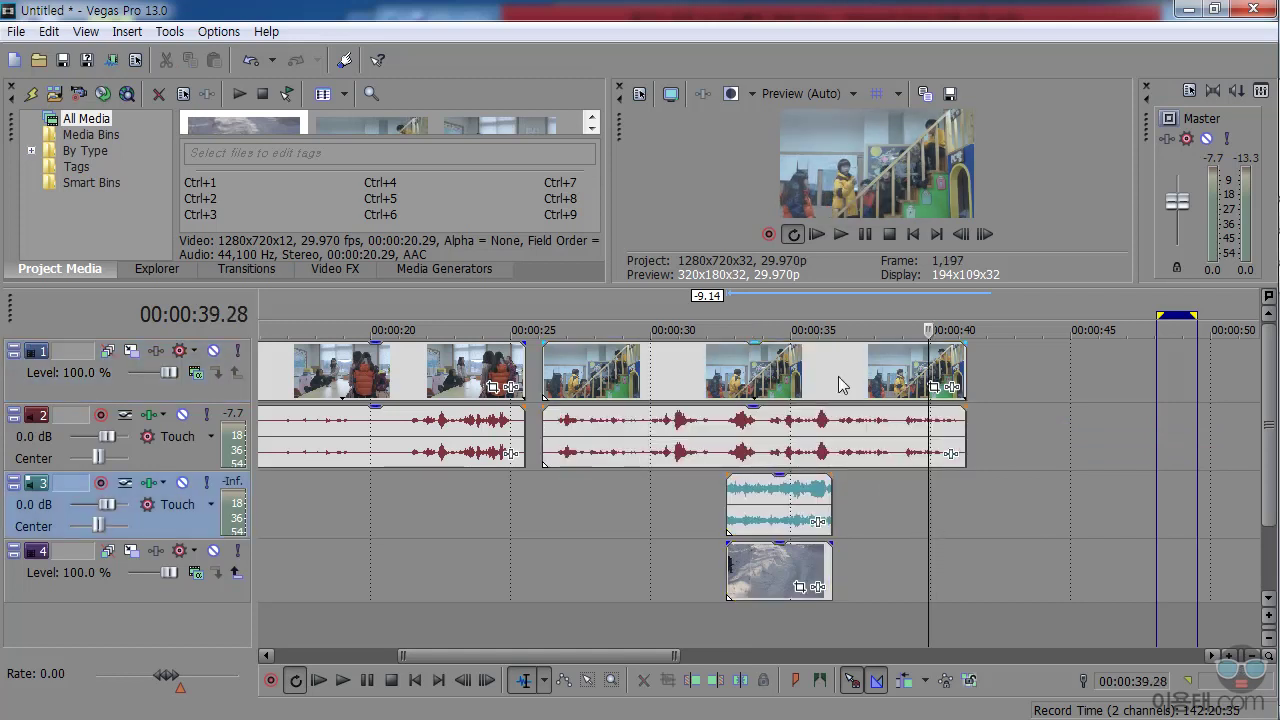
{"action": "left_click_drag", "start_coordinate": [841, 381], "coordinate": [1002, 378]}
{"action": "left_click_drag", "start_coordinate": [966, 505], "coordinate": [800, 505]}
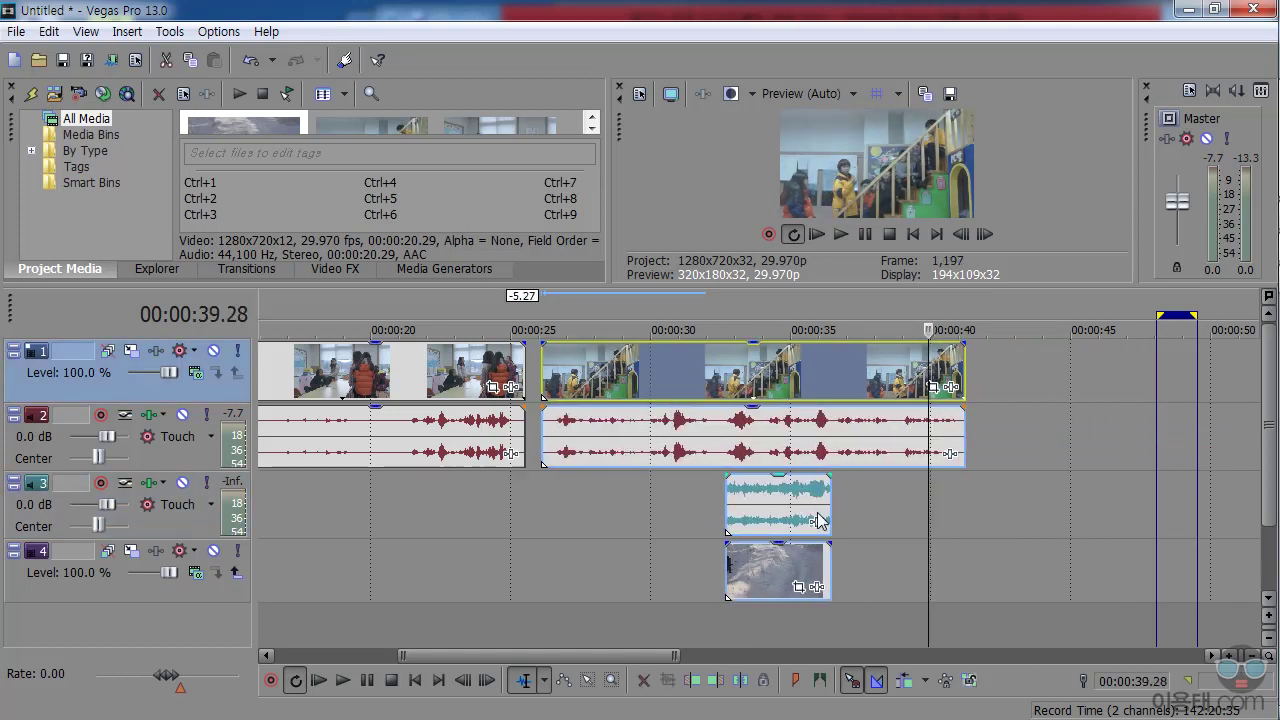
Step: Turn on Ignore Event Grouping, select the grouped staircase and sledding events individually, and turn it off again
{"action": "left_click", "coordinate": [971, 684]}
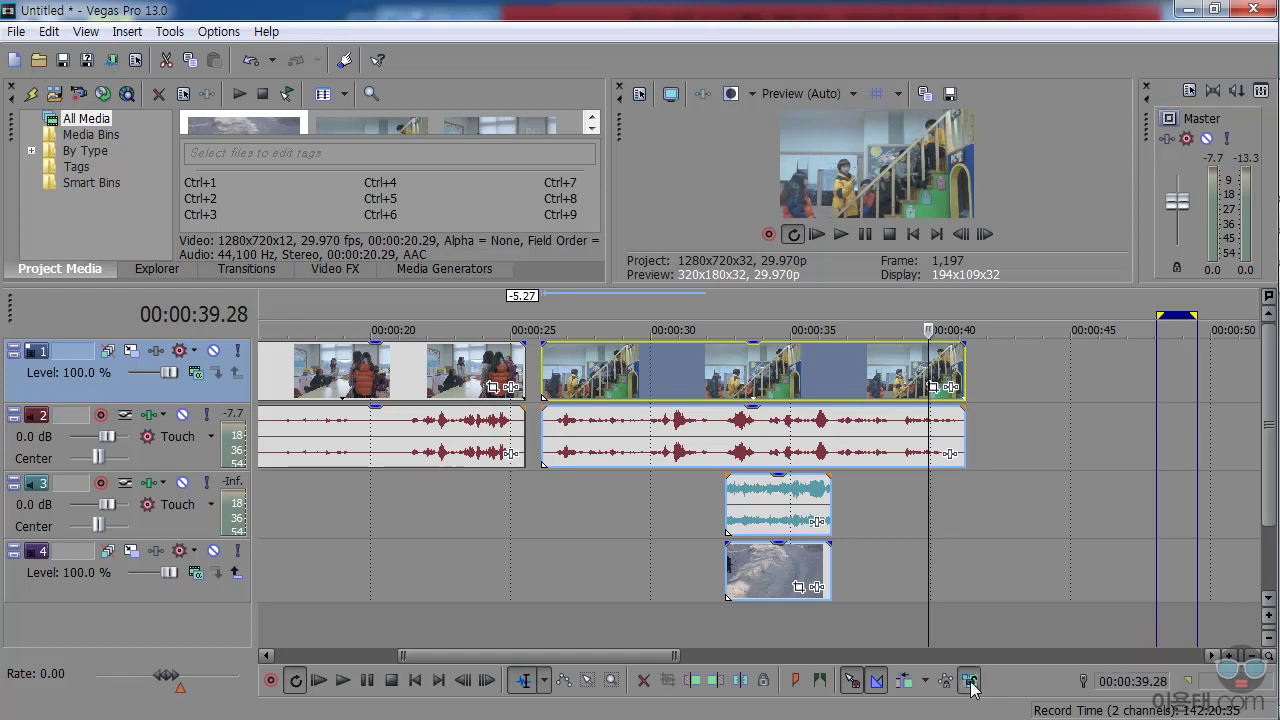
{"action": "left_click", "coordinate": [968, 514]}
{"action": "left_click", "coordinate": [838, 387]}
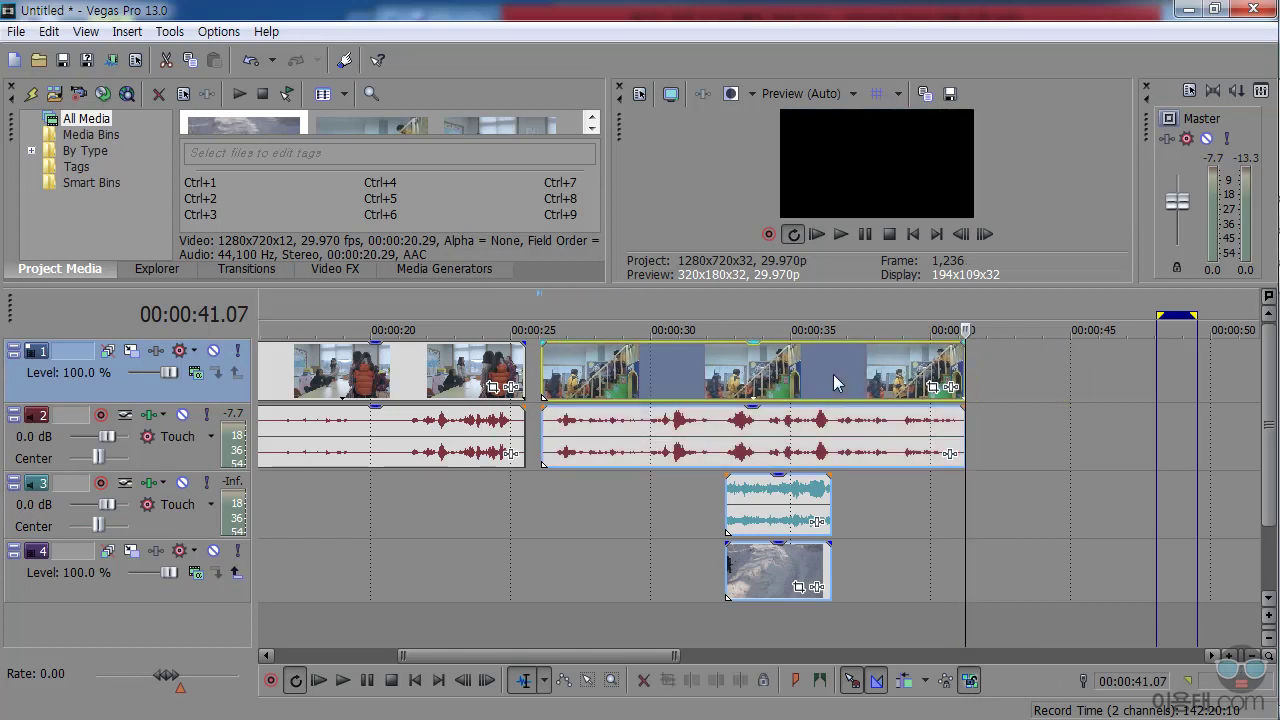
{"action": "mouse_move", "coordinate": [790, 510]}
{"action": "left_mouse_down"}
{"action": "mouse_move", "coordinate": [822, 496]}
{"action": "mouse_move", "coordinate": [790, 508]}
{"action": "left_mouse_up"}
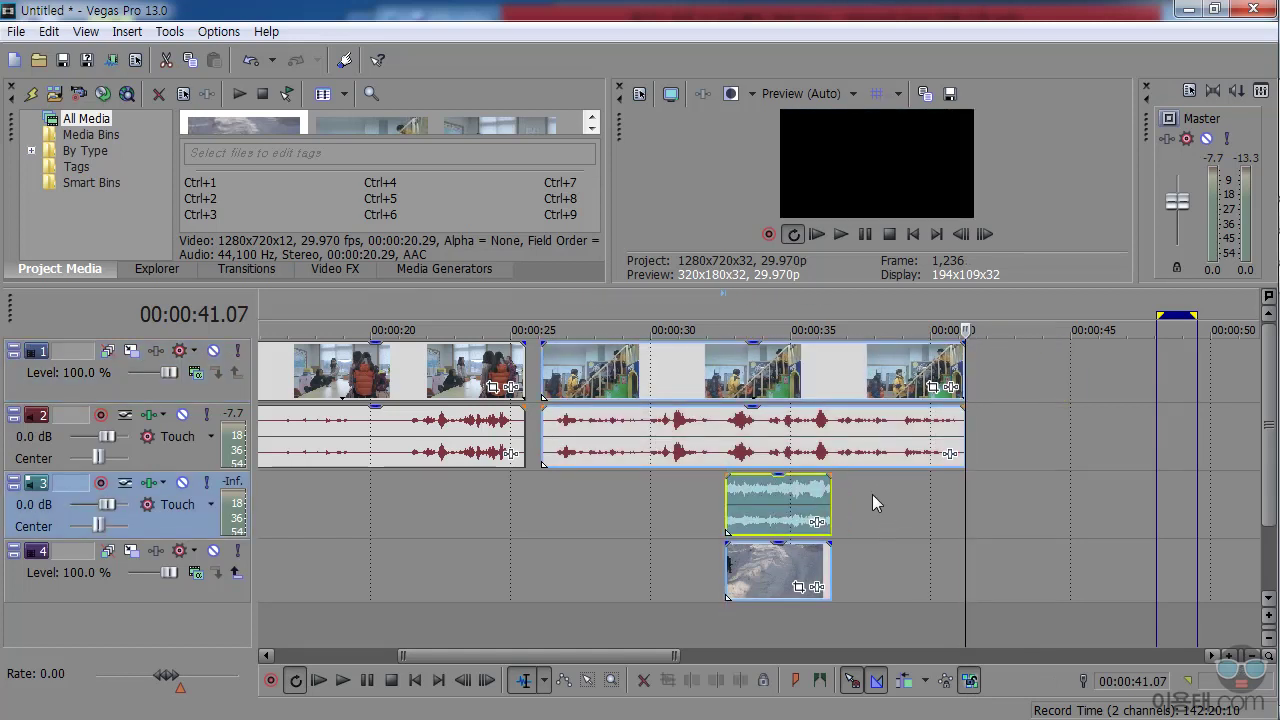
{"action": "left_click", "coordinate": [796, 368]}
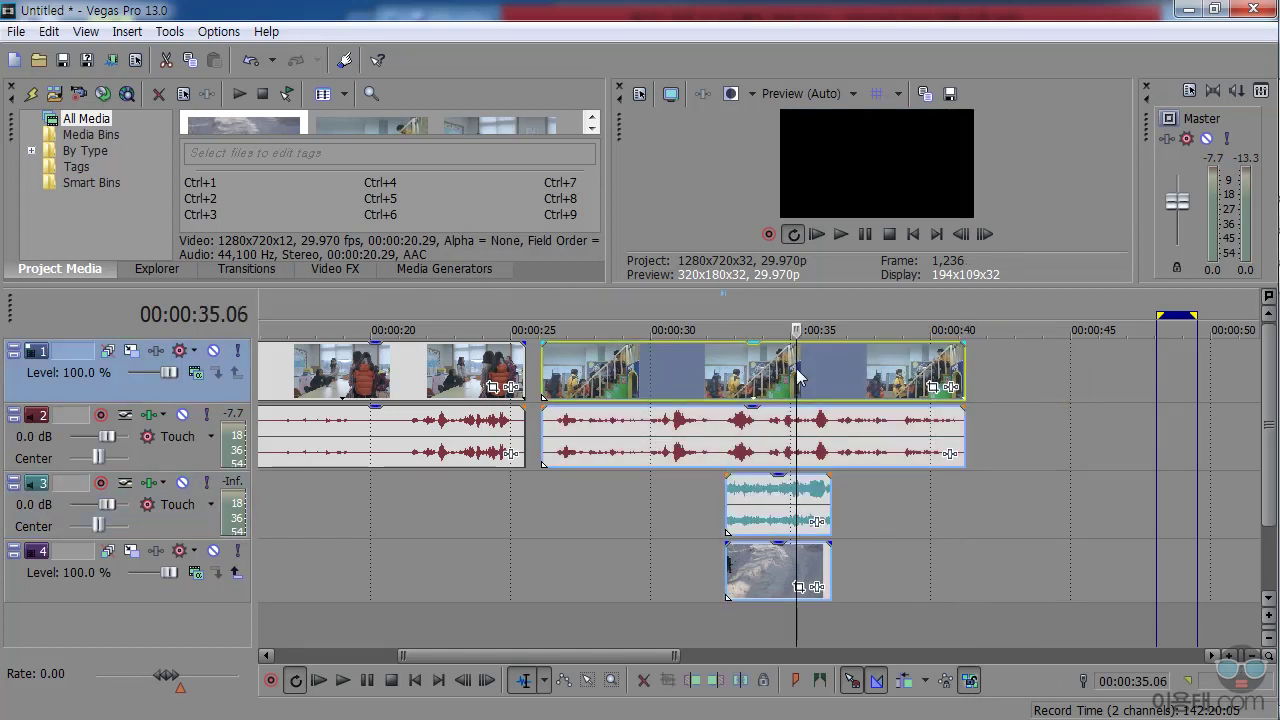
{"action": "left_click", "coordinate": [767, 578]}
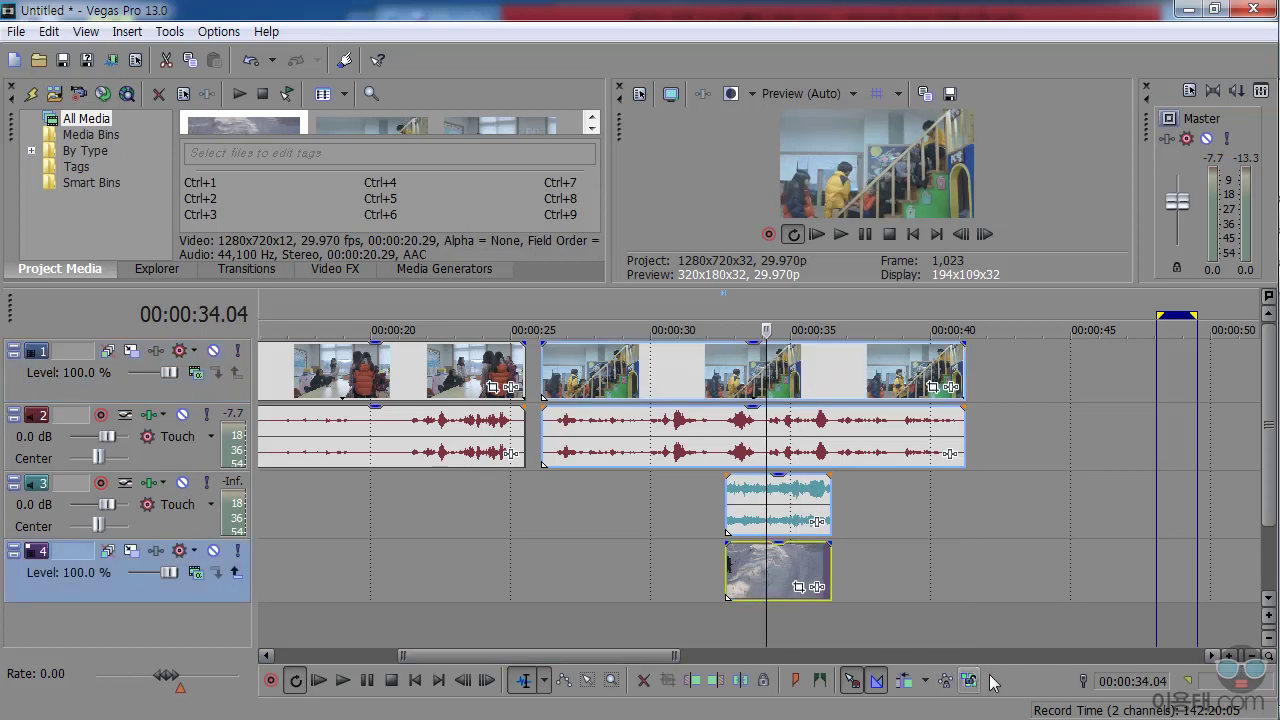
Step: Ungroup the staircase clip on tracks 1 and 2 and the sledding clip on tracks 3 and 4
{"action": "left_click", "coordinate": [955, 520]}
{"action": "left_click", "coordinate": [768, 374]}
{"action": "left_click", "coordinate": [785, 572], "text": "ctrl"}
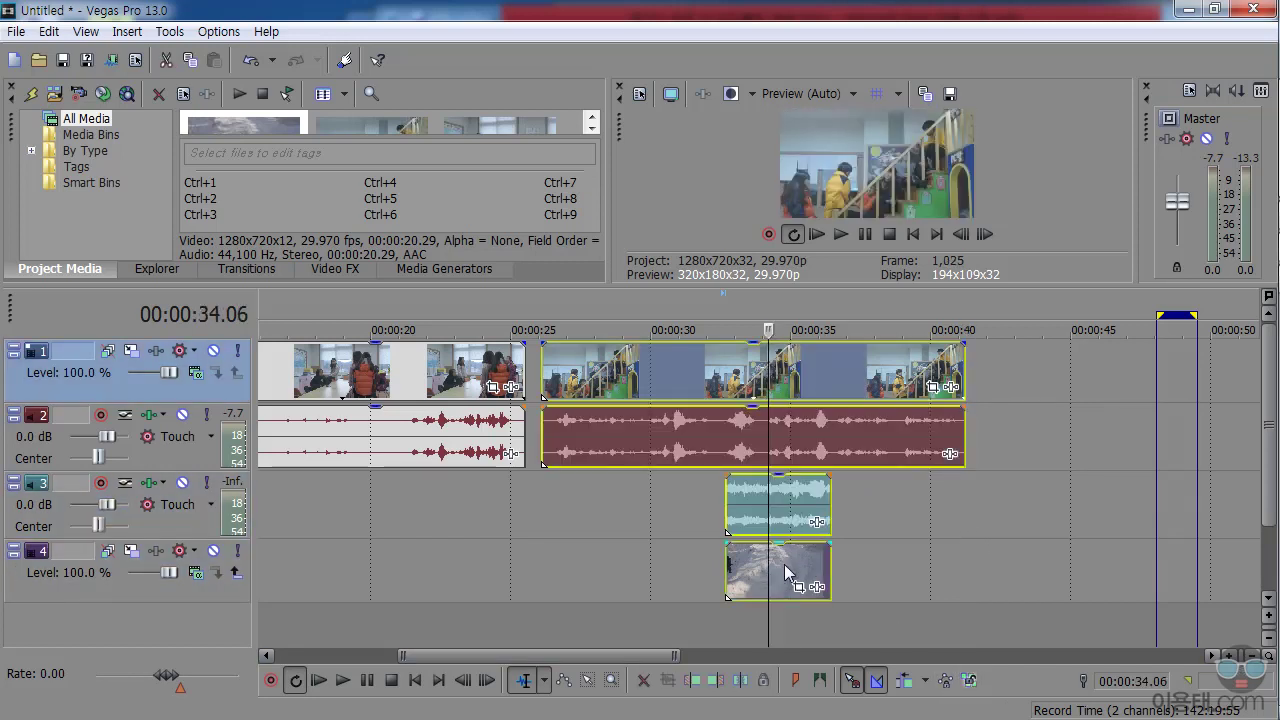
{"action": "right_click", "coordinate": [793, 564]}
{"action": "mouse_move", "coordinate": [805, 568]}
{"action": "mouse_move", "coordinate": [964, 590]}
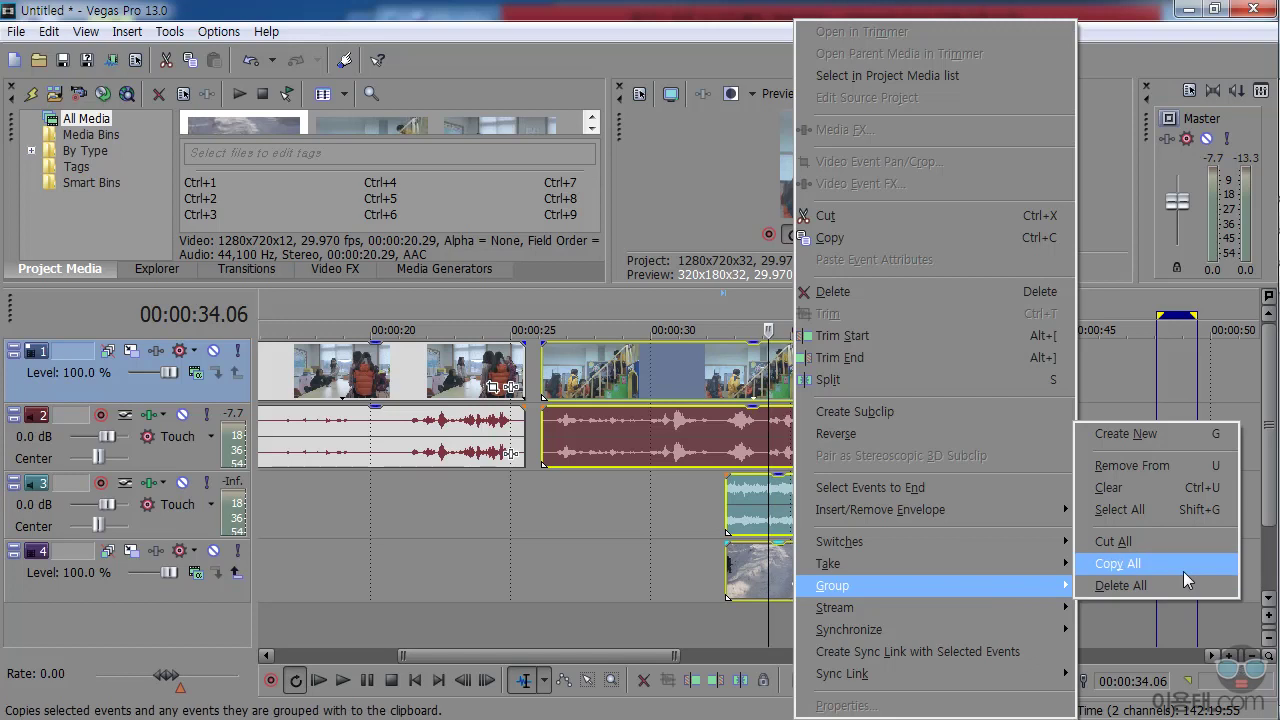
{"action": "left_click", "coordinate": [1148, 474]}
Step: Select the staircase video and its audio event individually to check that they are ungrouped
{"action": "left_click", "coordinate": [1007, 443]}
{"action": "left_click", "coordinate": [867, 378]}
{"action": "mouse_move", "coordinate": [867, 378]}
{"action": "left_mouse_down"}
{"action": "mouse_move", "coordinate": [968, 380]}
{"action": "mouse_move", "coordinate": [880, 390]}
{"action": "left_mouse_up"}
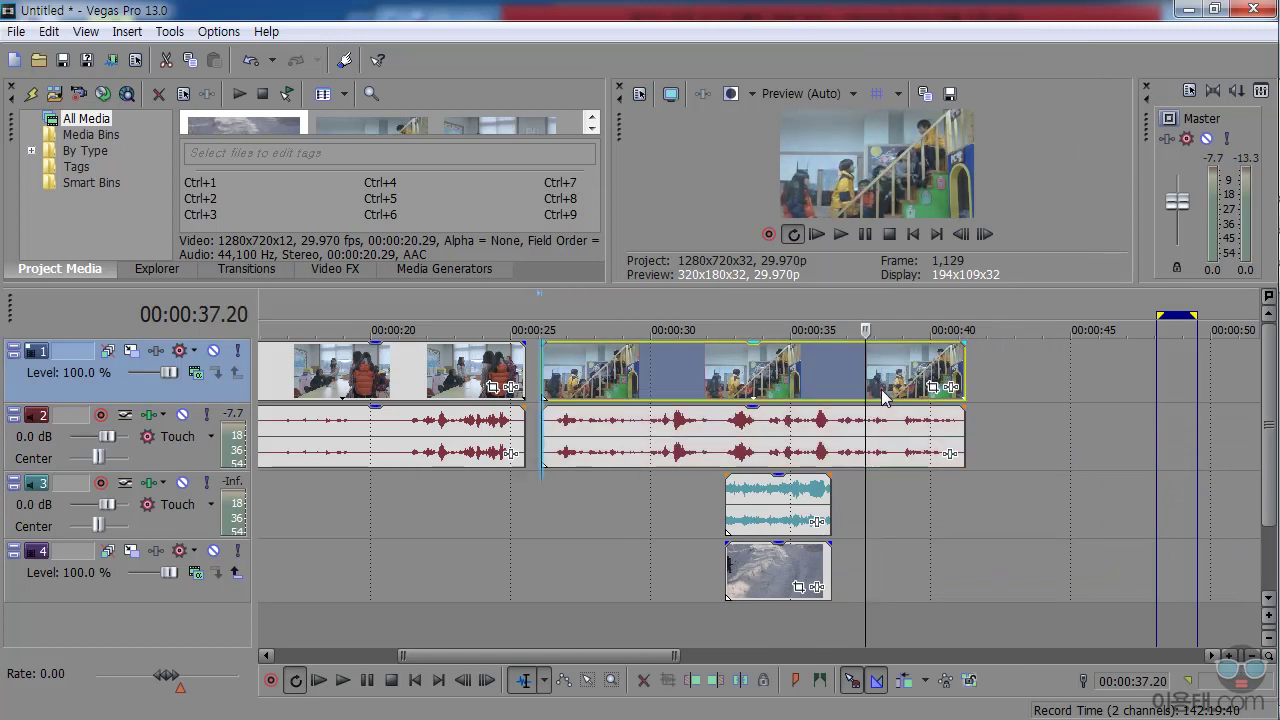
{"action": "mouse_move", "coordinate": [905, 435]}
{"action": "left_mouse_down"}
{"action": "mouse_move", "coordinate": [890, 428]}
{"action": "mouse_move", "coordinate": [899, 421]}
{"action": "left_mouse_up"}
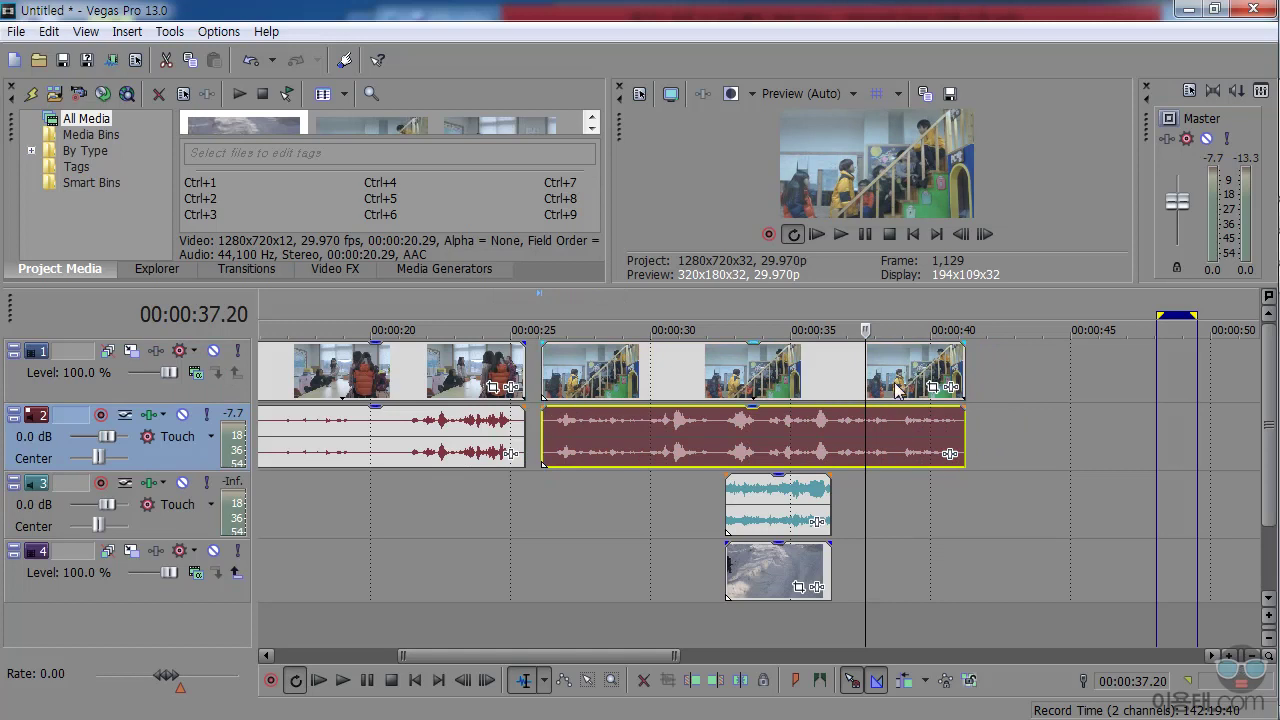
{"action": "left_click", "coordinate": [896, 386]}
{"action": "left_click", "coordinate": [895, 438]}
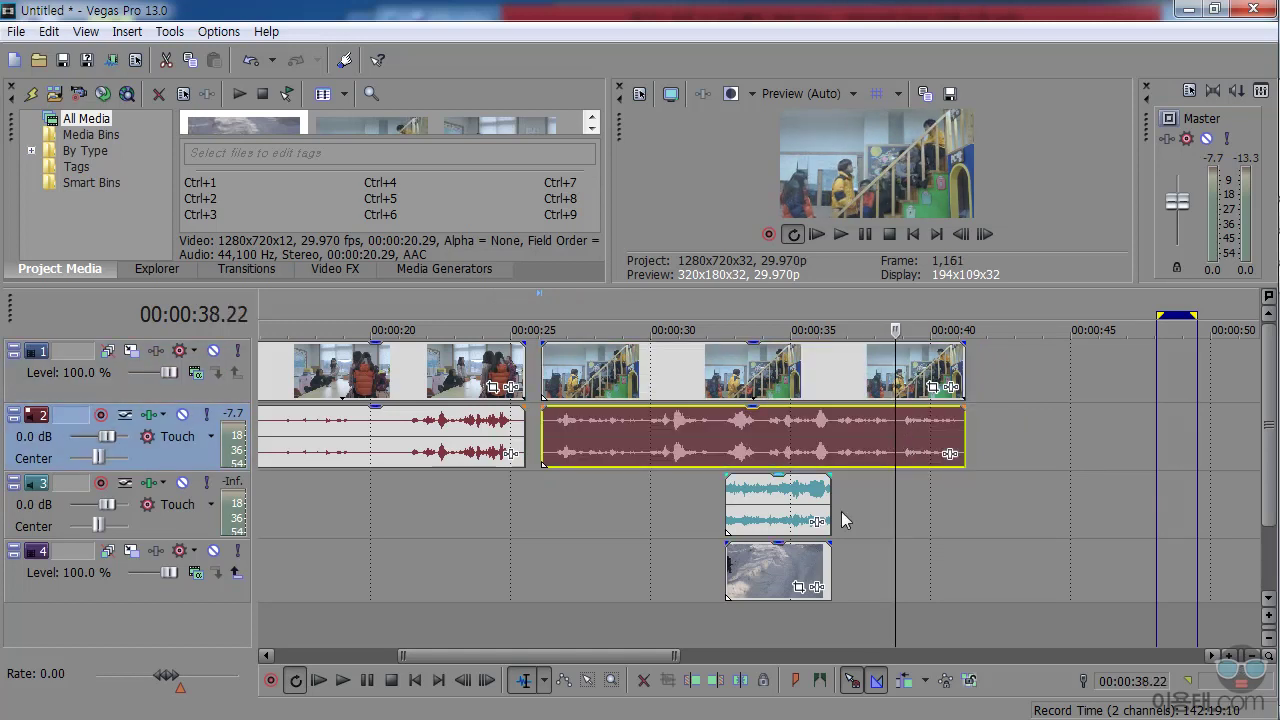
{"action": "left_click", "coordinate": [790, 386]}
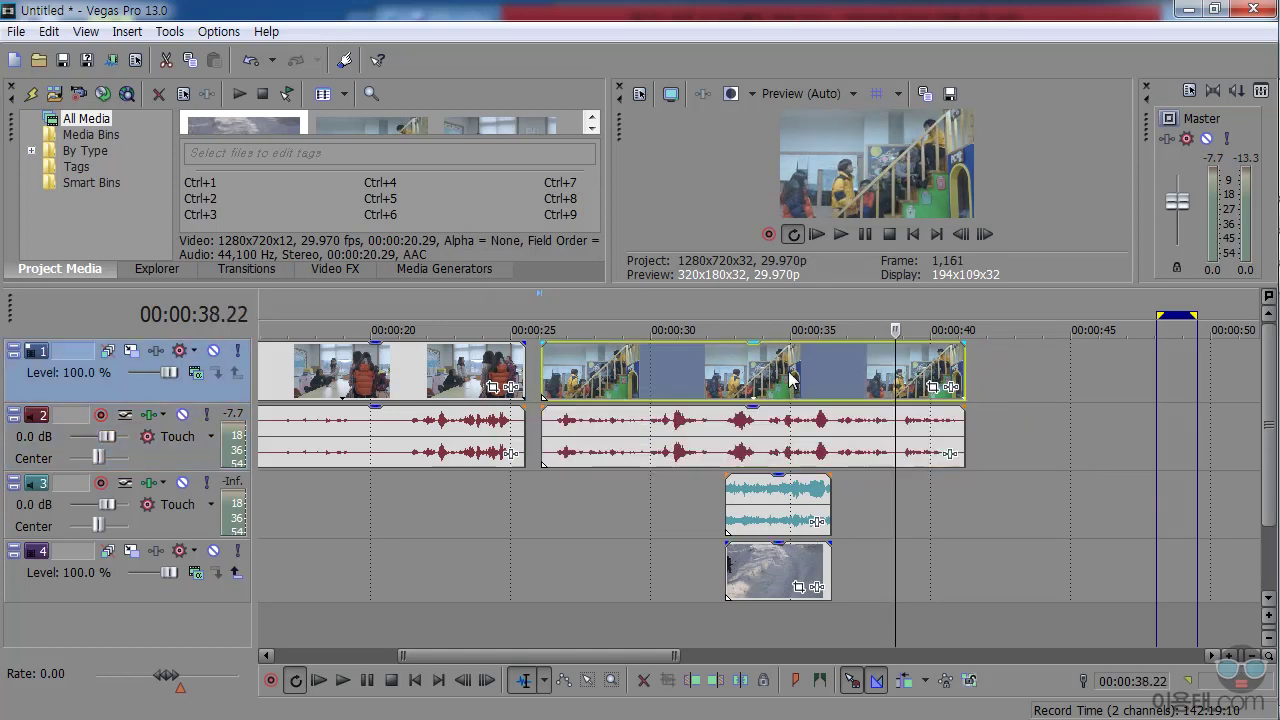
Step: Create a new group from the staircase and sledding events across tracks 1 to 4
{"action": "left_click", "coordinate": [761, 577], "text": "shift"}
{"action": "right_click", "coordinate": [762, 576]}
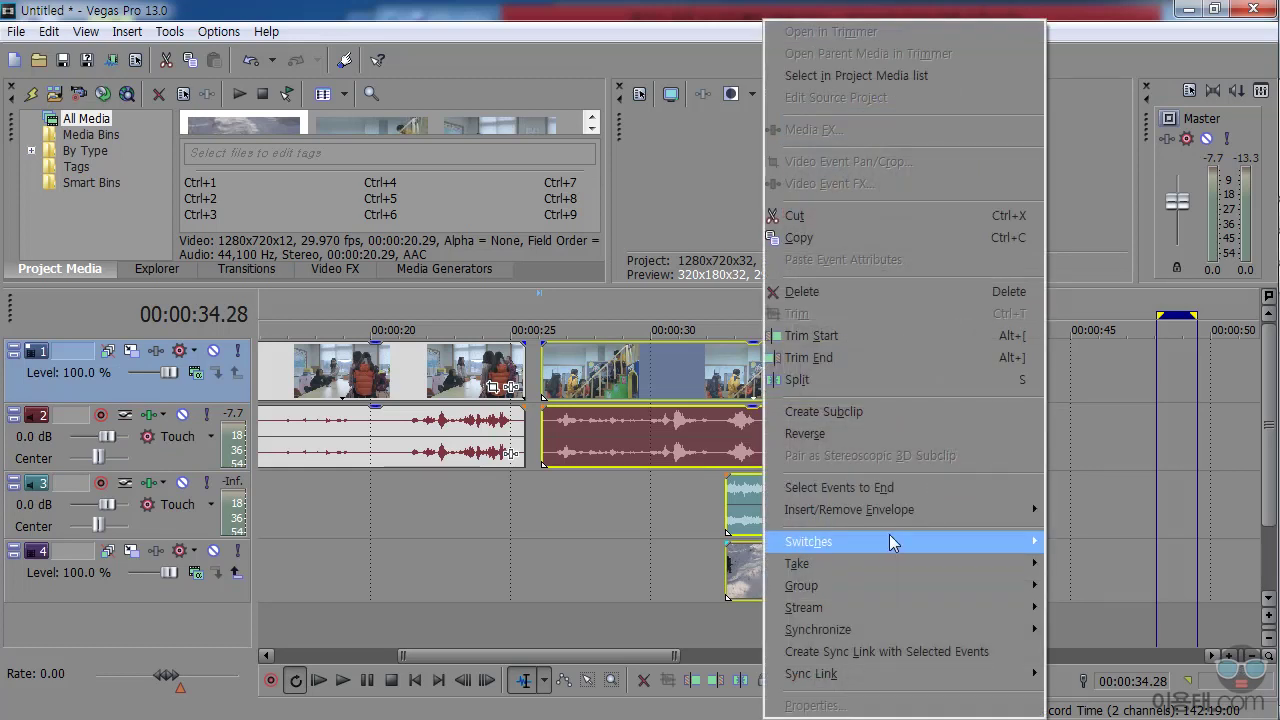
{"action": "mouse_move", "coordinate": [925, 585]}
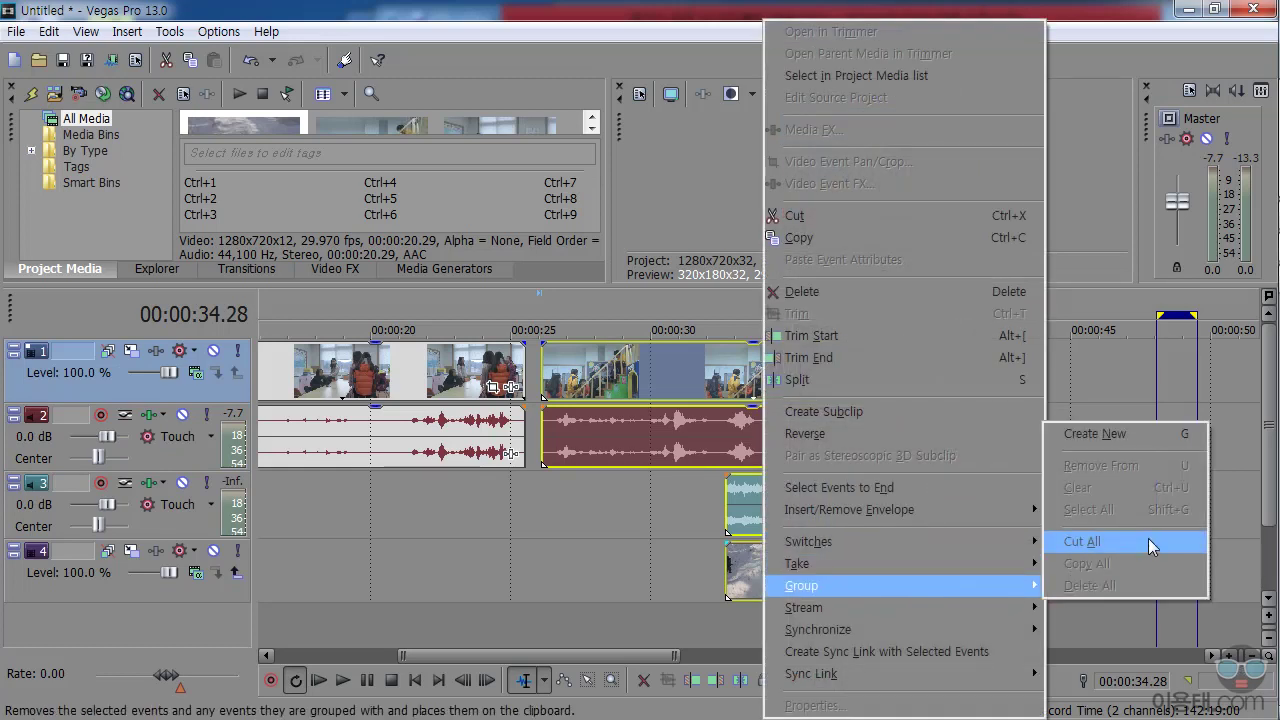
{"action": "left_click", "coordinate": [1136, 438]}
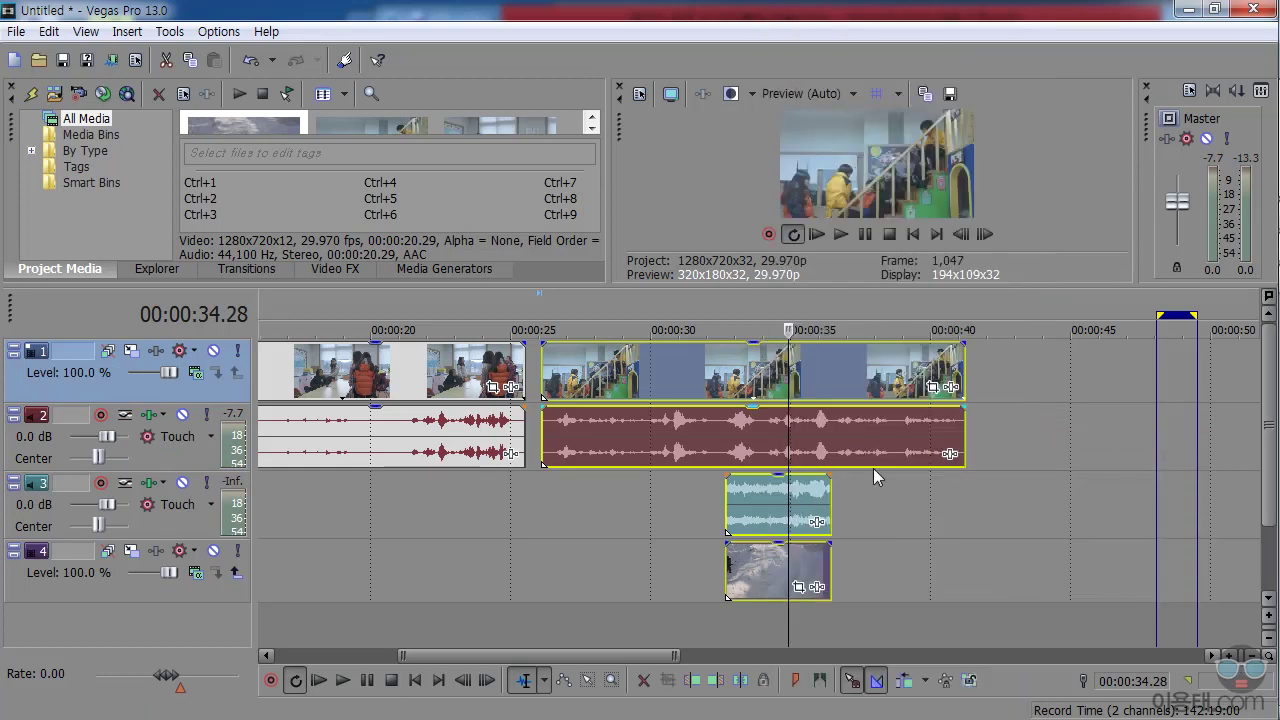
Step: Clear the group of staircase and sledding events and select the staircase video on its own
{"action": "right_click", "coordinate": [890, 377]}
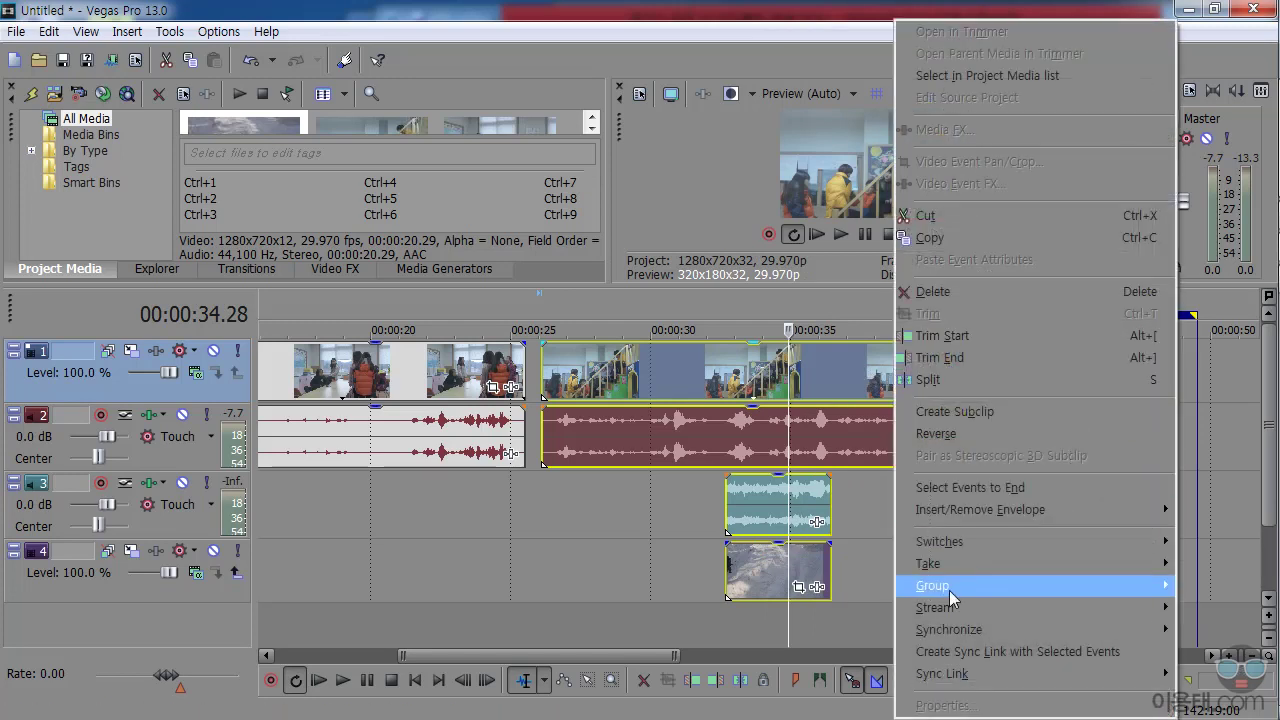
{"action": "mouse_move", "coordinate": [956, 592]}
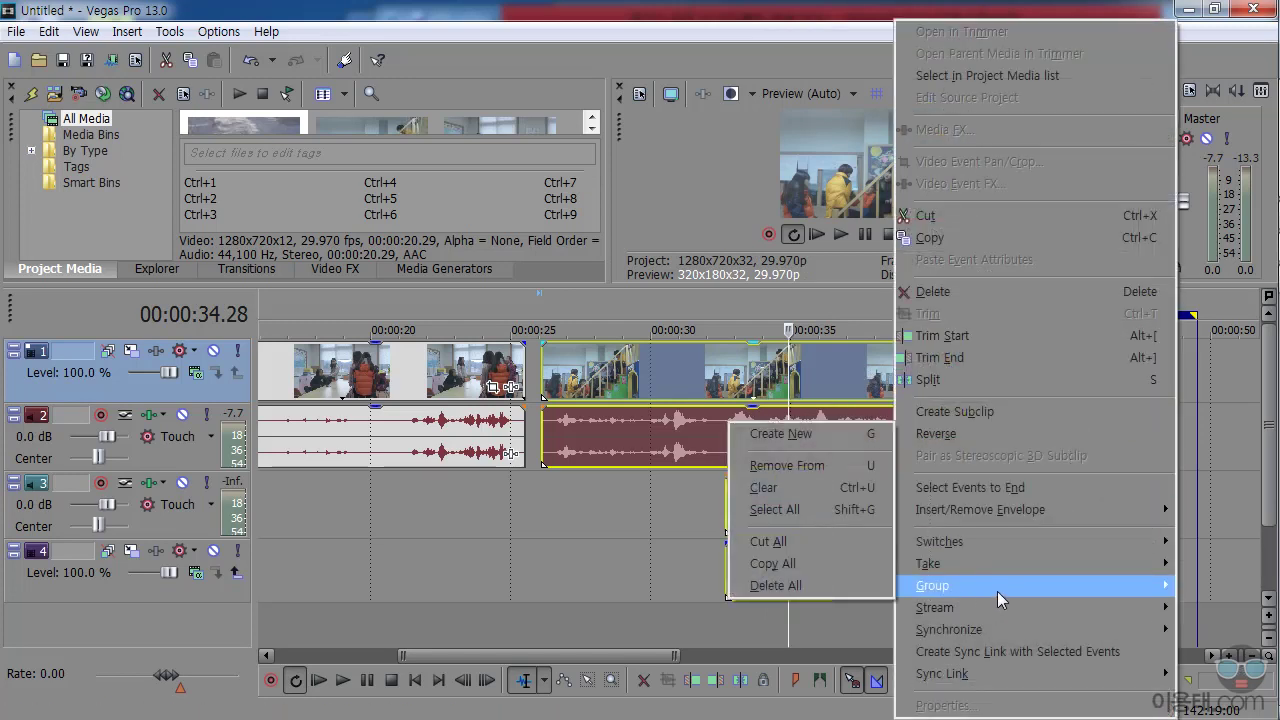
{"action": "left_click", "coordinate": [801, 490]}
{"action": "left_click", "coordinate": [910, 506]}
{"action": "left_click", "coordinate": [854, 372]}
{"action": "mouse_move", "coordinate": [816, 371]}
{"action": "left_mouse_down"}
{"action": "mouse_move", "coordinate": [838, 378]}
{"action": "mouse_move", "coordinate": [816, 372]}
{"action": "left_mouse_up"}
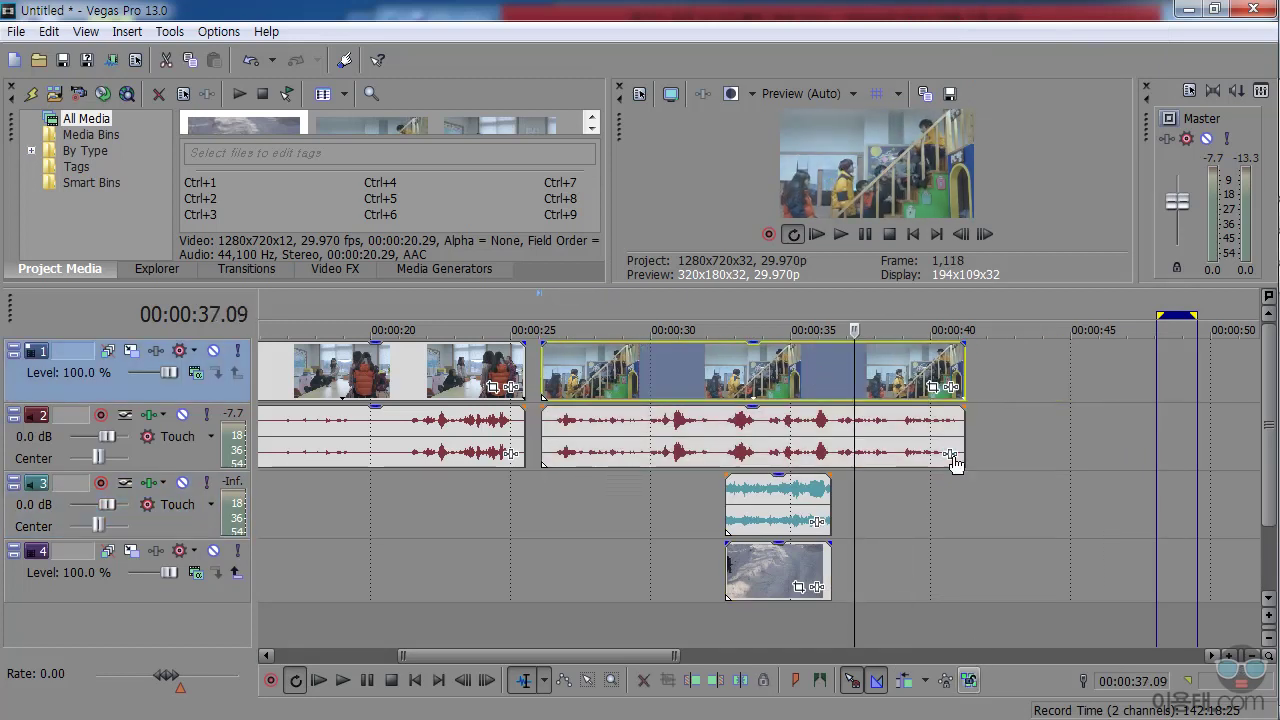
Step: Select the staircase and sledding videos together with their audio events and combine all four into a new group
{"action": "mouse_move", "coordinate": [915, 383]}
{"action": "left_mouse_down"}
{"action": "mouse_move", "coordinate": [893, 383]}
{"action": "mouse_move", "coordinate": [914, 383]}
{"action": "left_mouse_up"}
{"action": "left_click", "coordinate": [907, 378]}
{"action": "left_click", "coordinate": [823, 378]}
{"action": "left_click", "coordinate": [784, 567]}
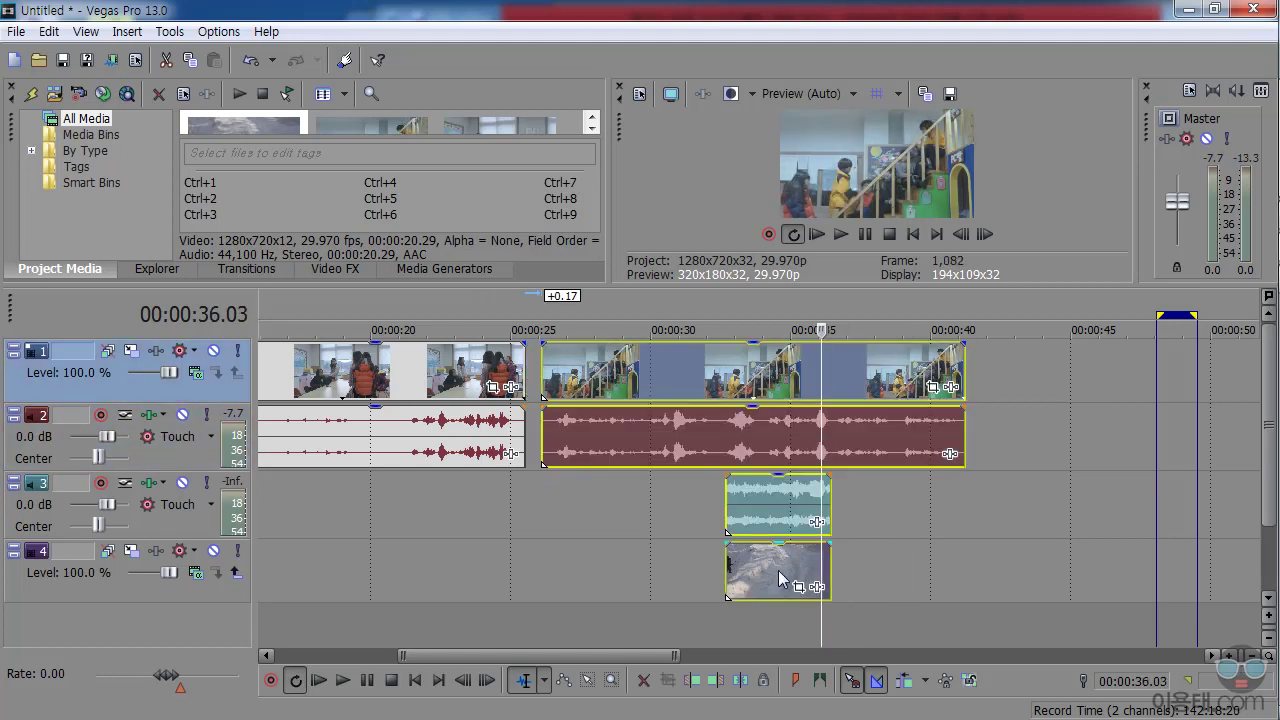
{"action": "right_click", "coordinate": [778, 570]}
{"action": "mouse_move", "coordinate": [833, 586]}
{"action": "left_click", "coordinate": [1121, 434]}
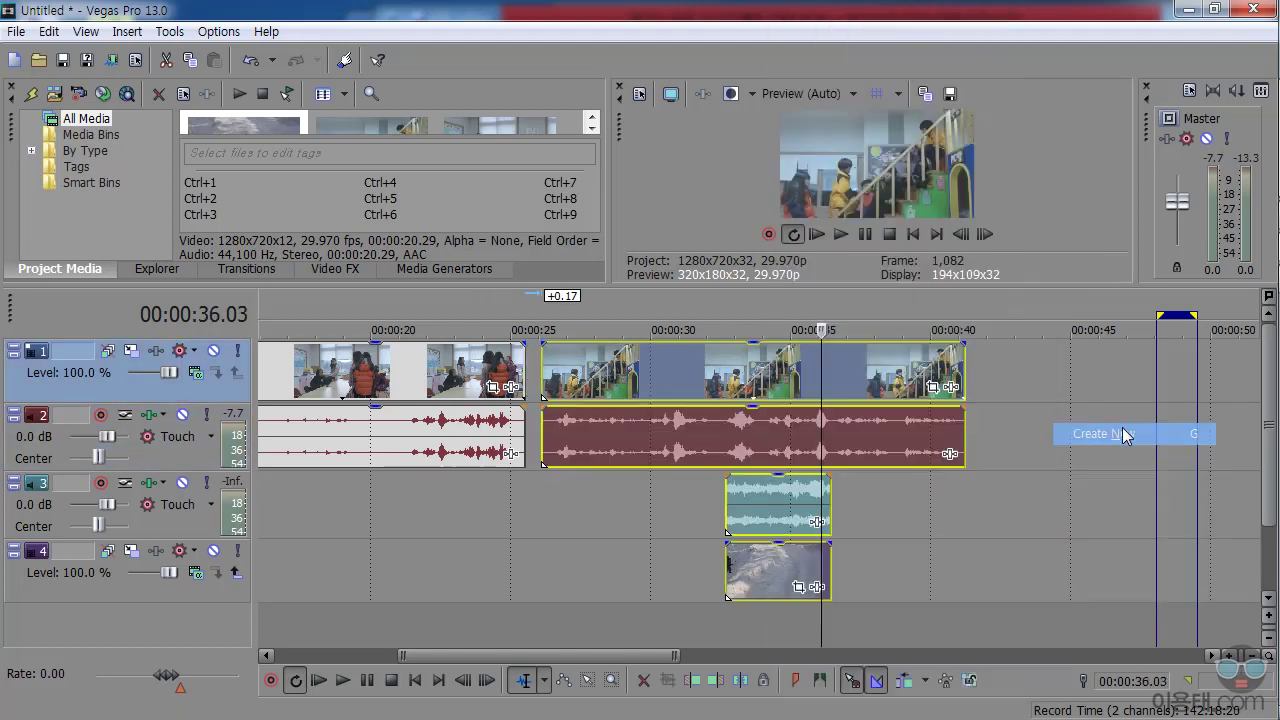
Step: Examine the Group commands available for the grouped staircase audio event without applying any of them
{"action": "right_click", "coordinate": [799, 427]}
{"action": "mouse_move", "coordinate": [891, 563]}
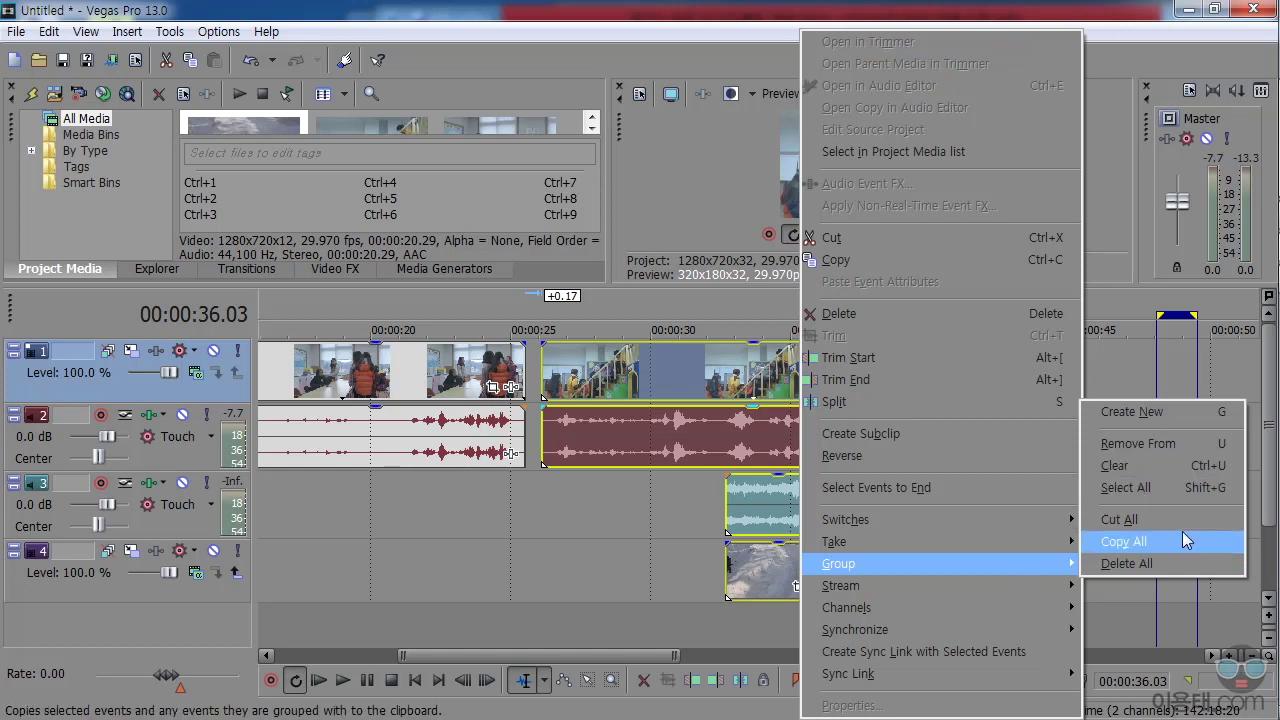
{"action": "key", "text": "Escape"}
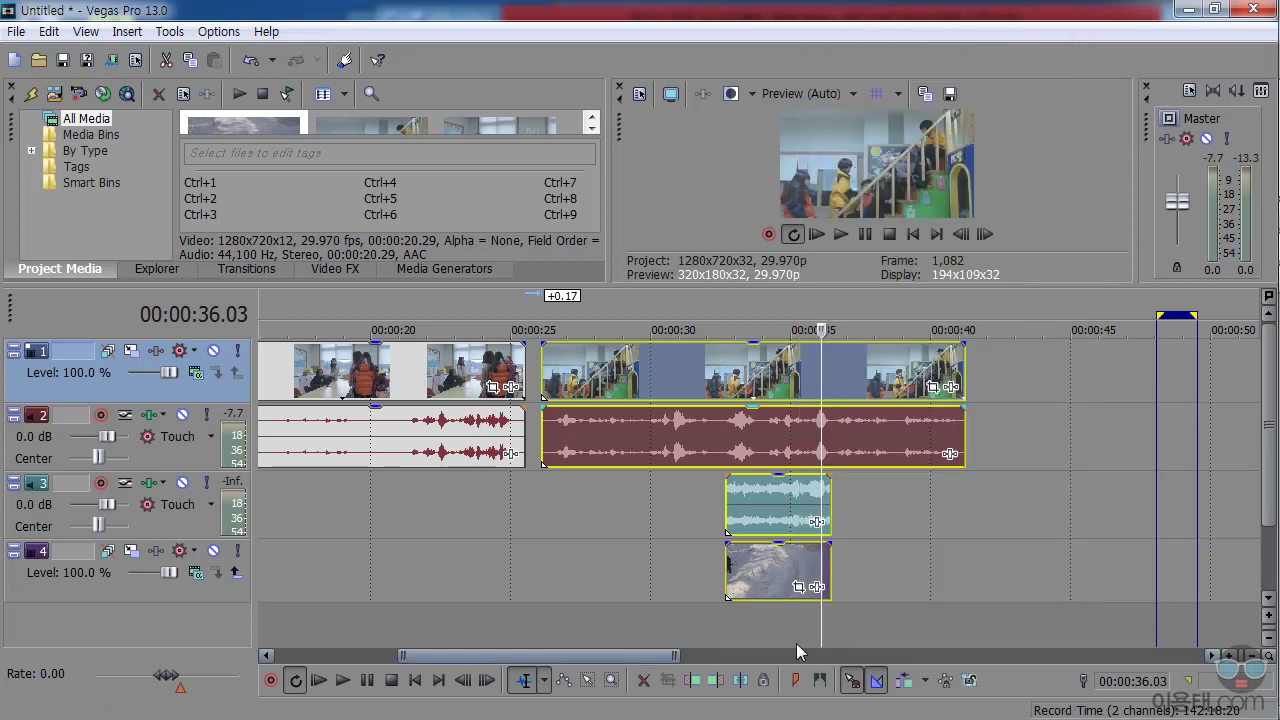